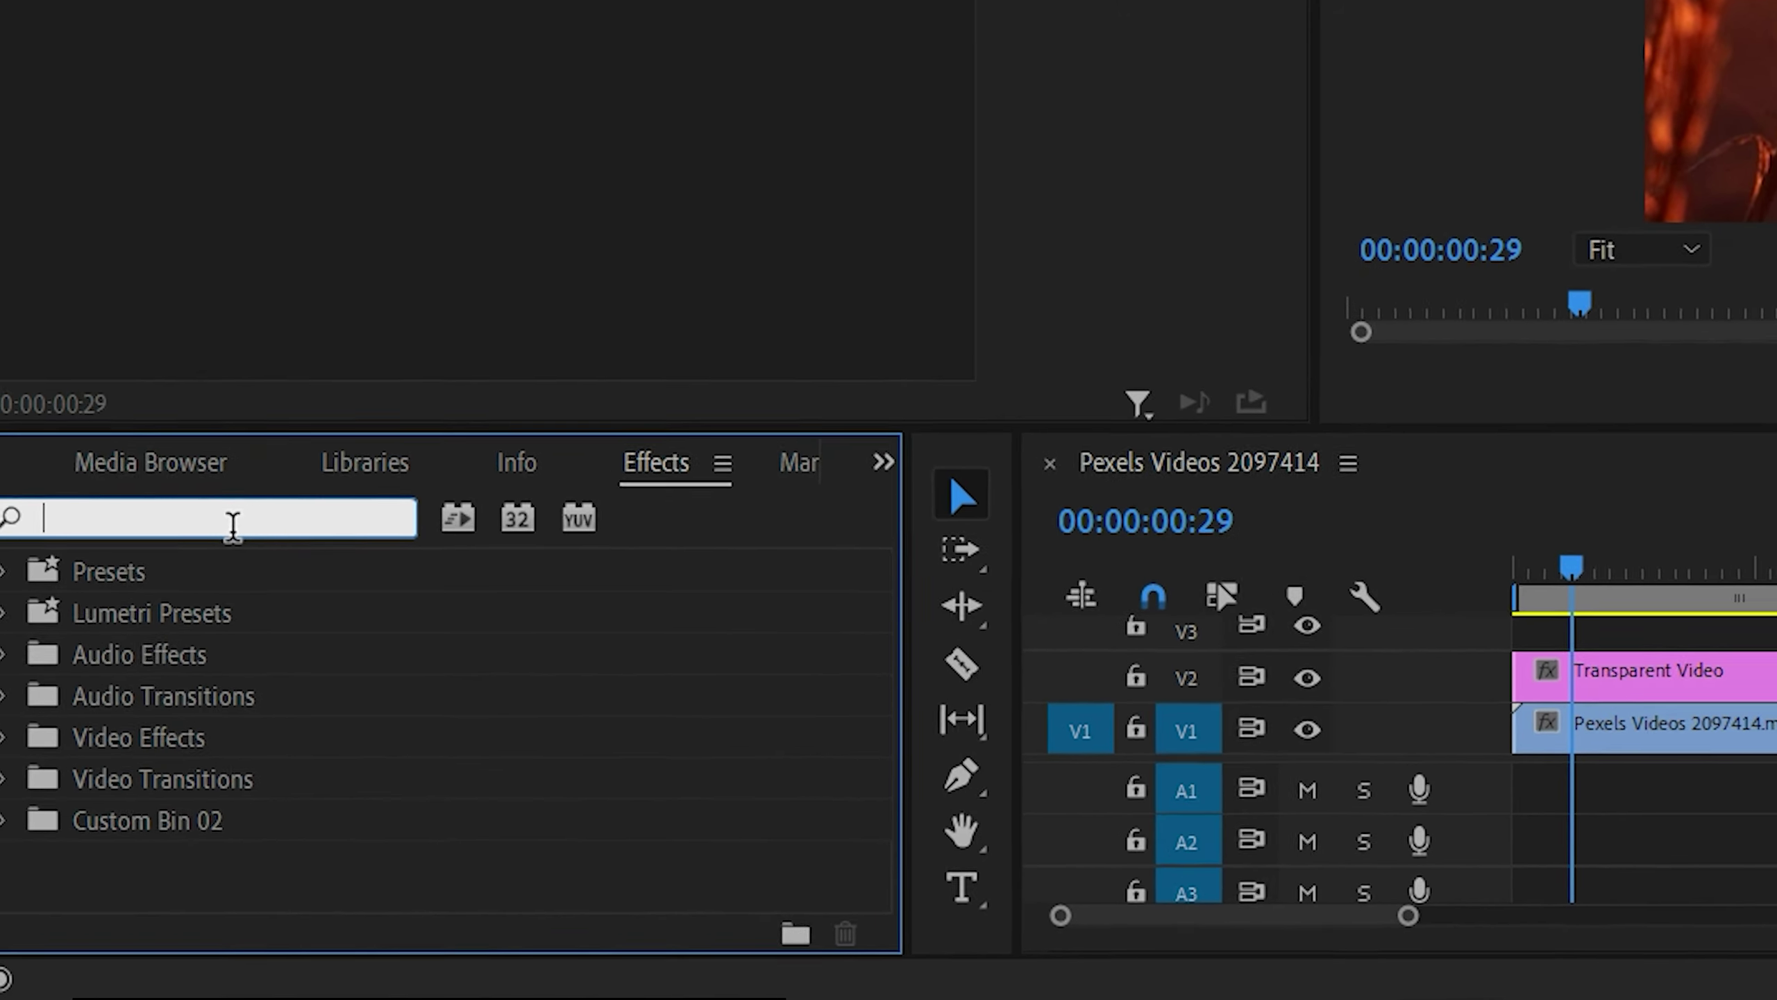
- Find the Timecode effect and apply it to the Transparent Video clip on V2
type("timecode")
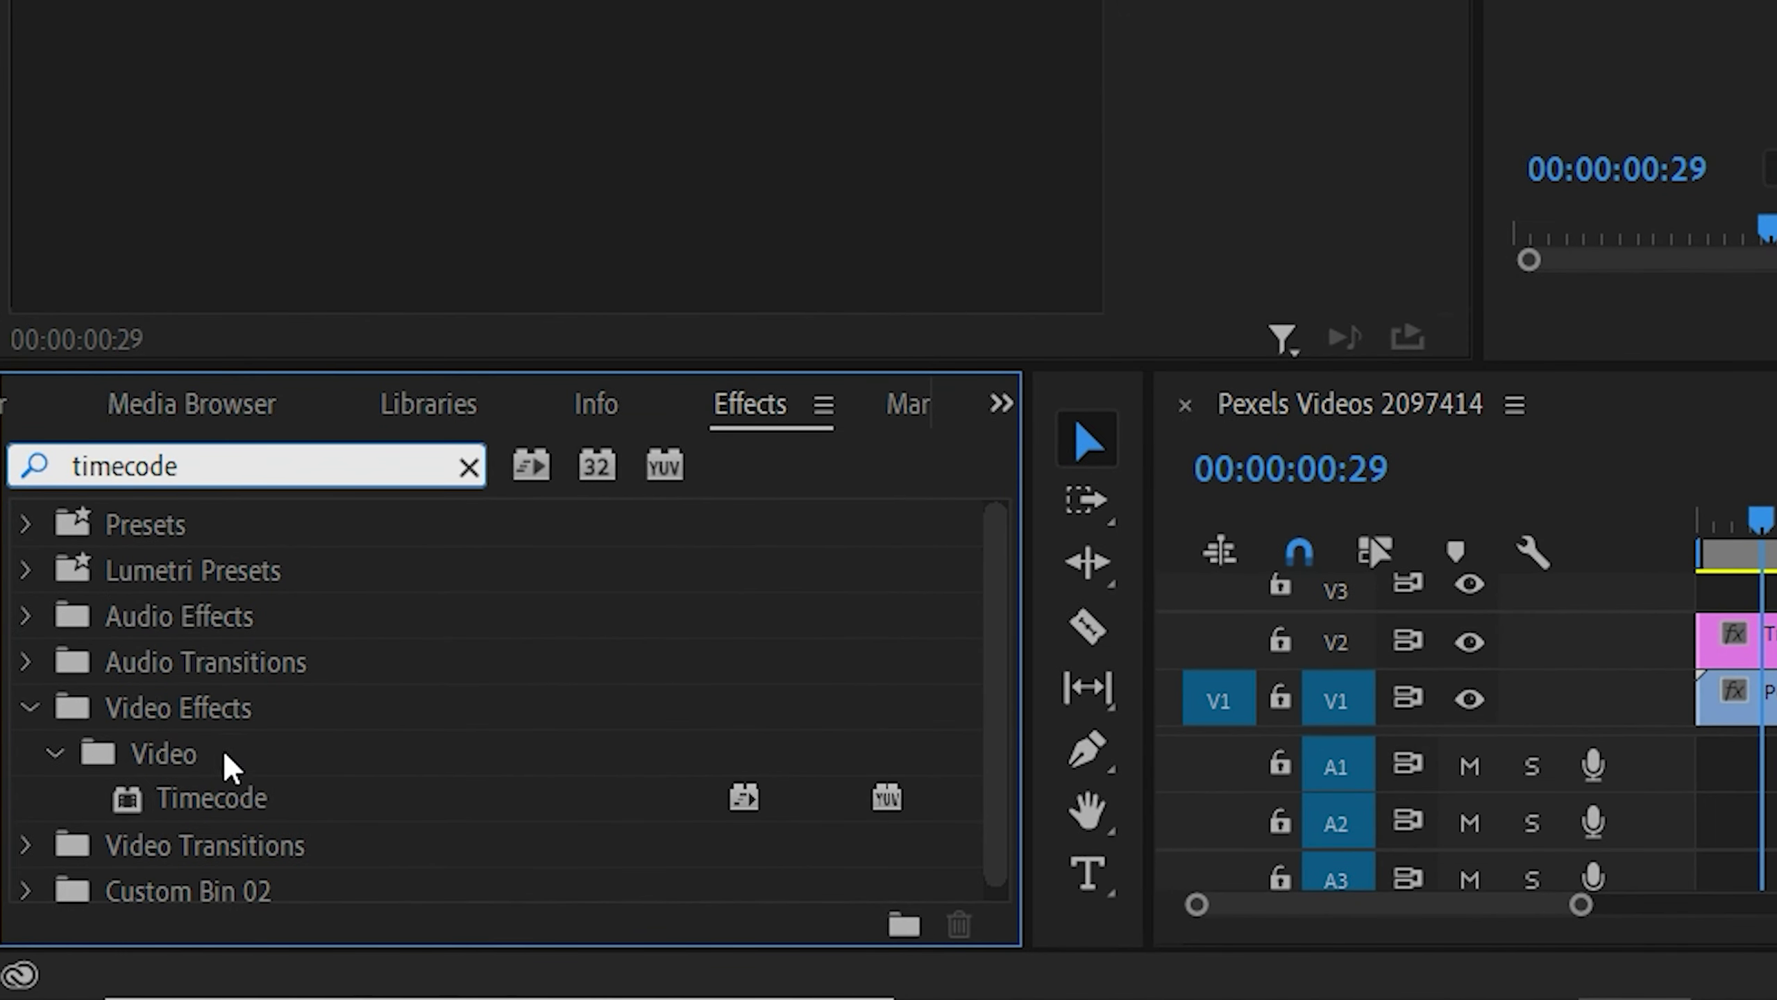
scroll(314, 742, "down", 1)
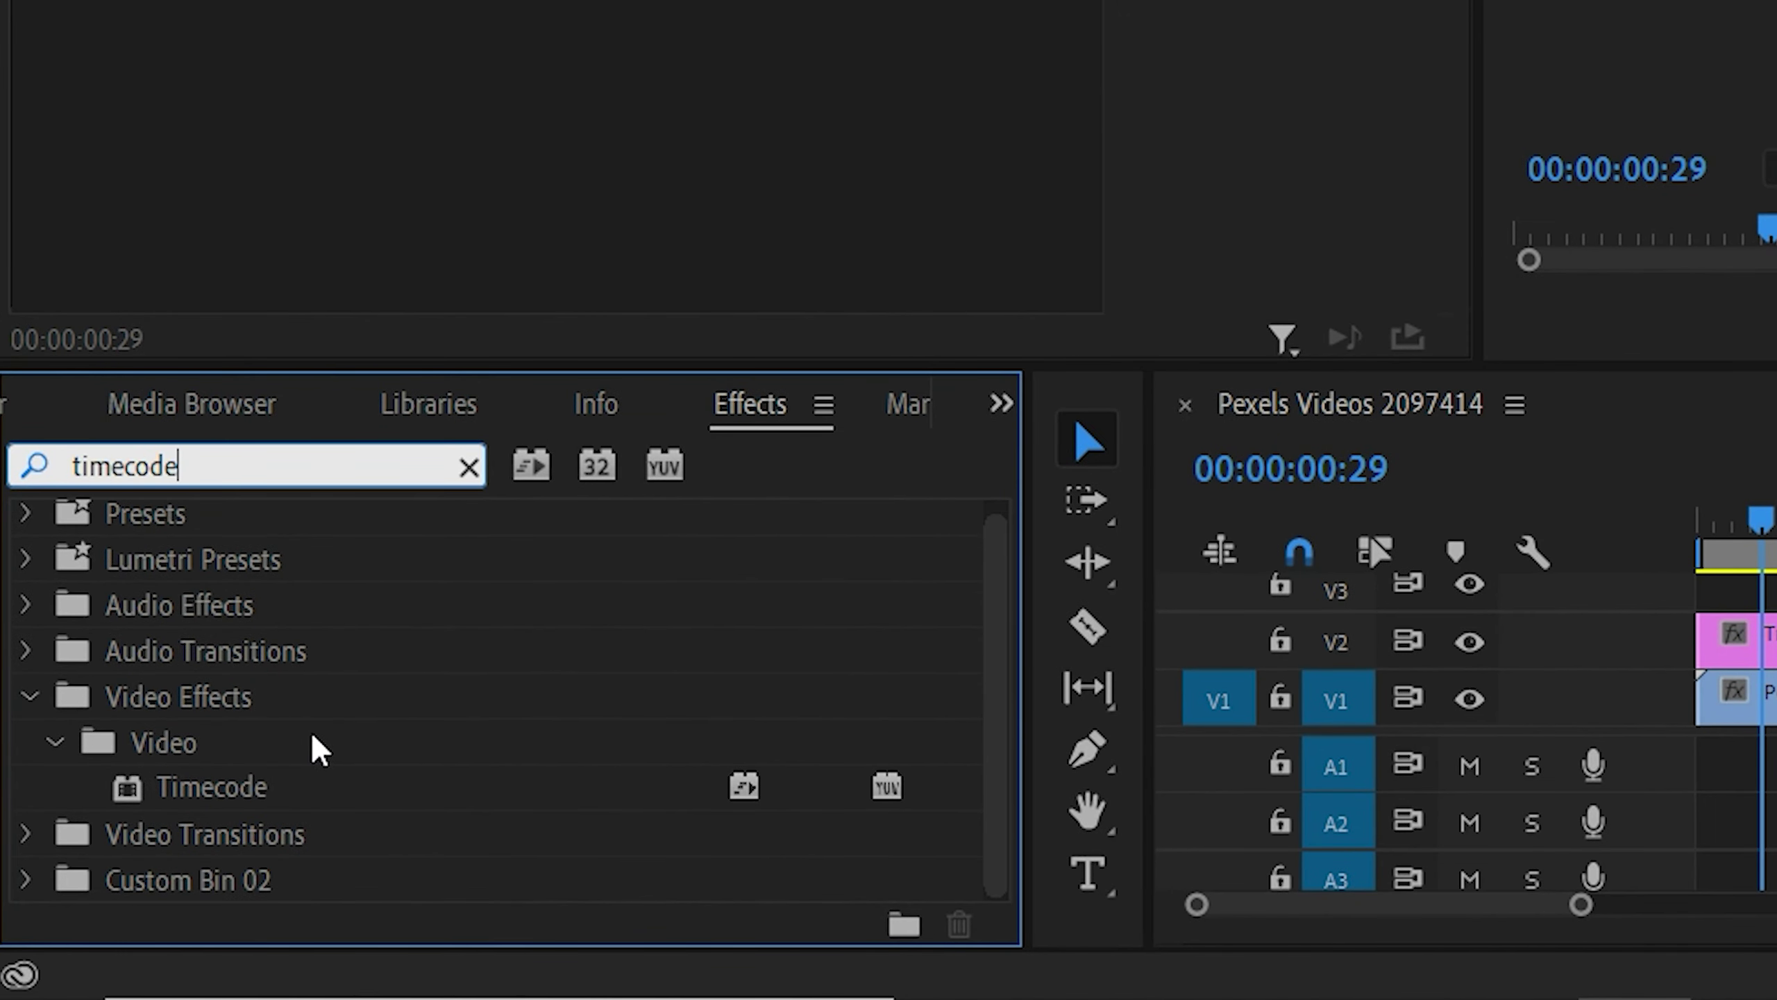
left_click(189, 806)
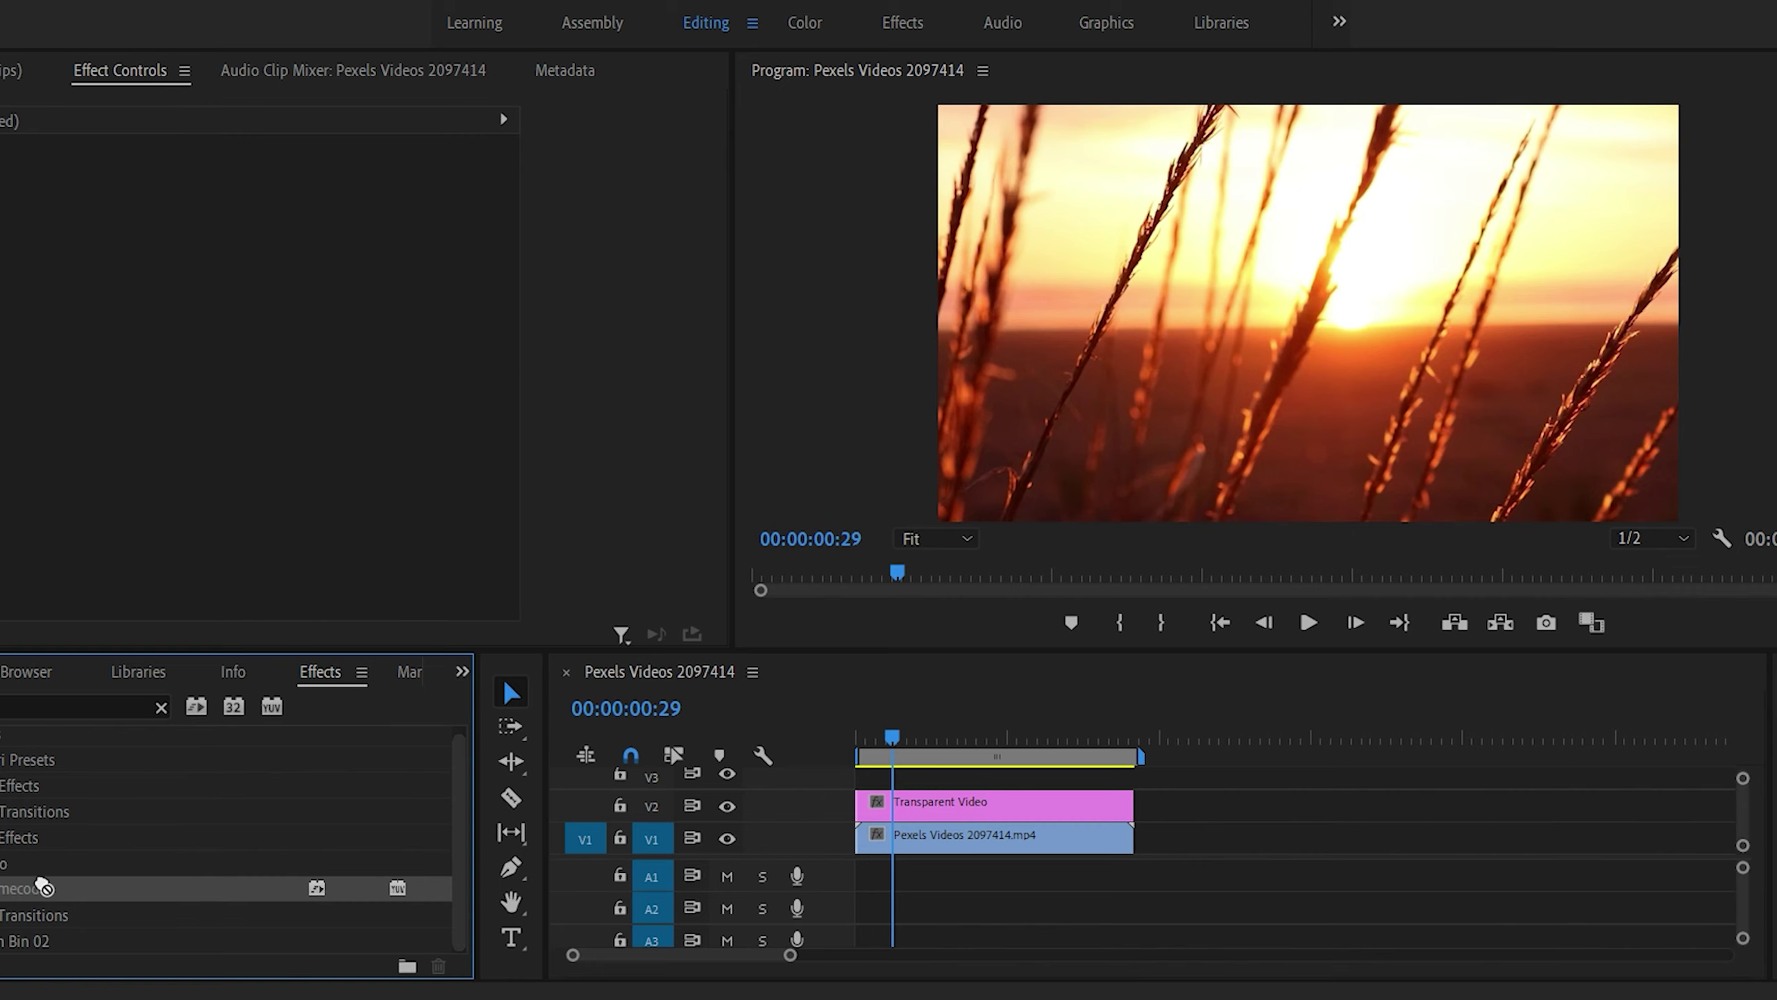
left_click_drag(43, 887, 909, 814)
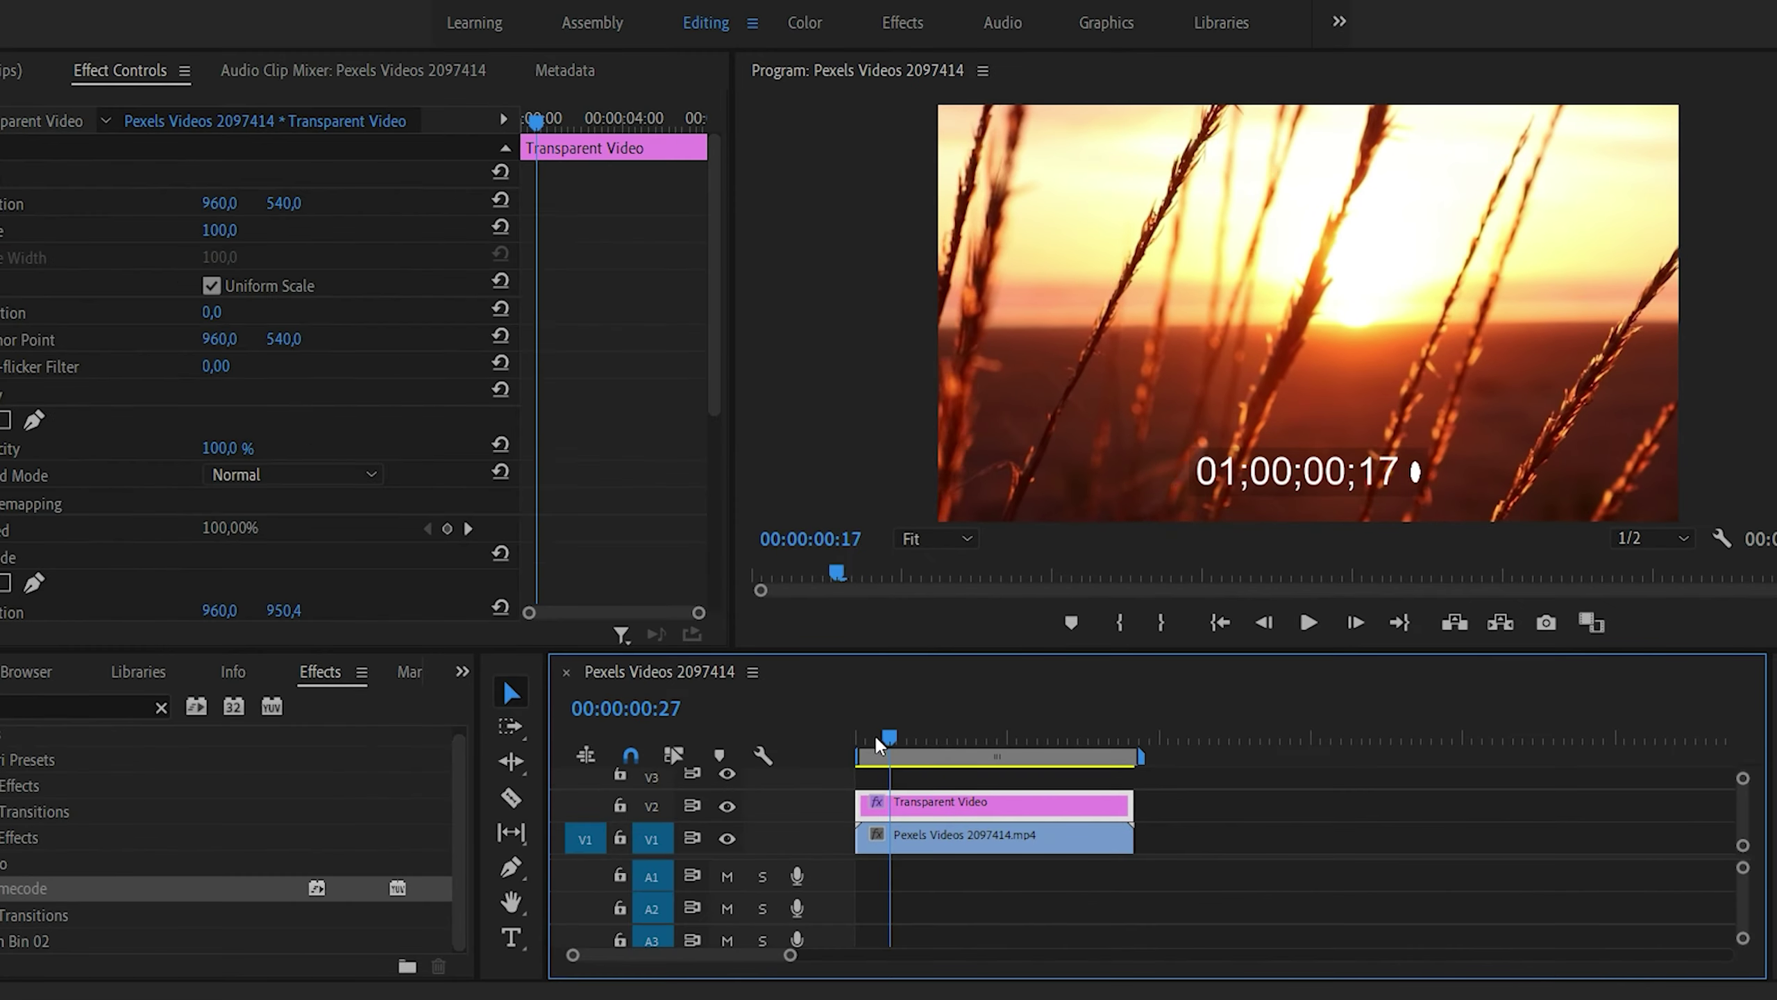
- Turn off the timecode's field symbol, set its opacity to 0% and its size to 27.3%
scroll(216, 350, "down", 3)
left_click(212, 358)
left_click_drag(223, 334, 154, 333)
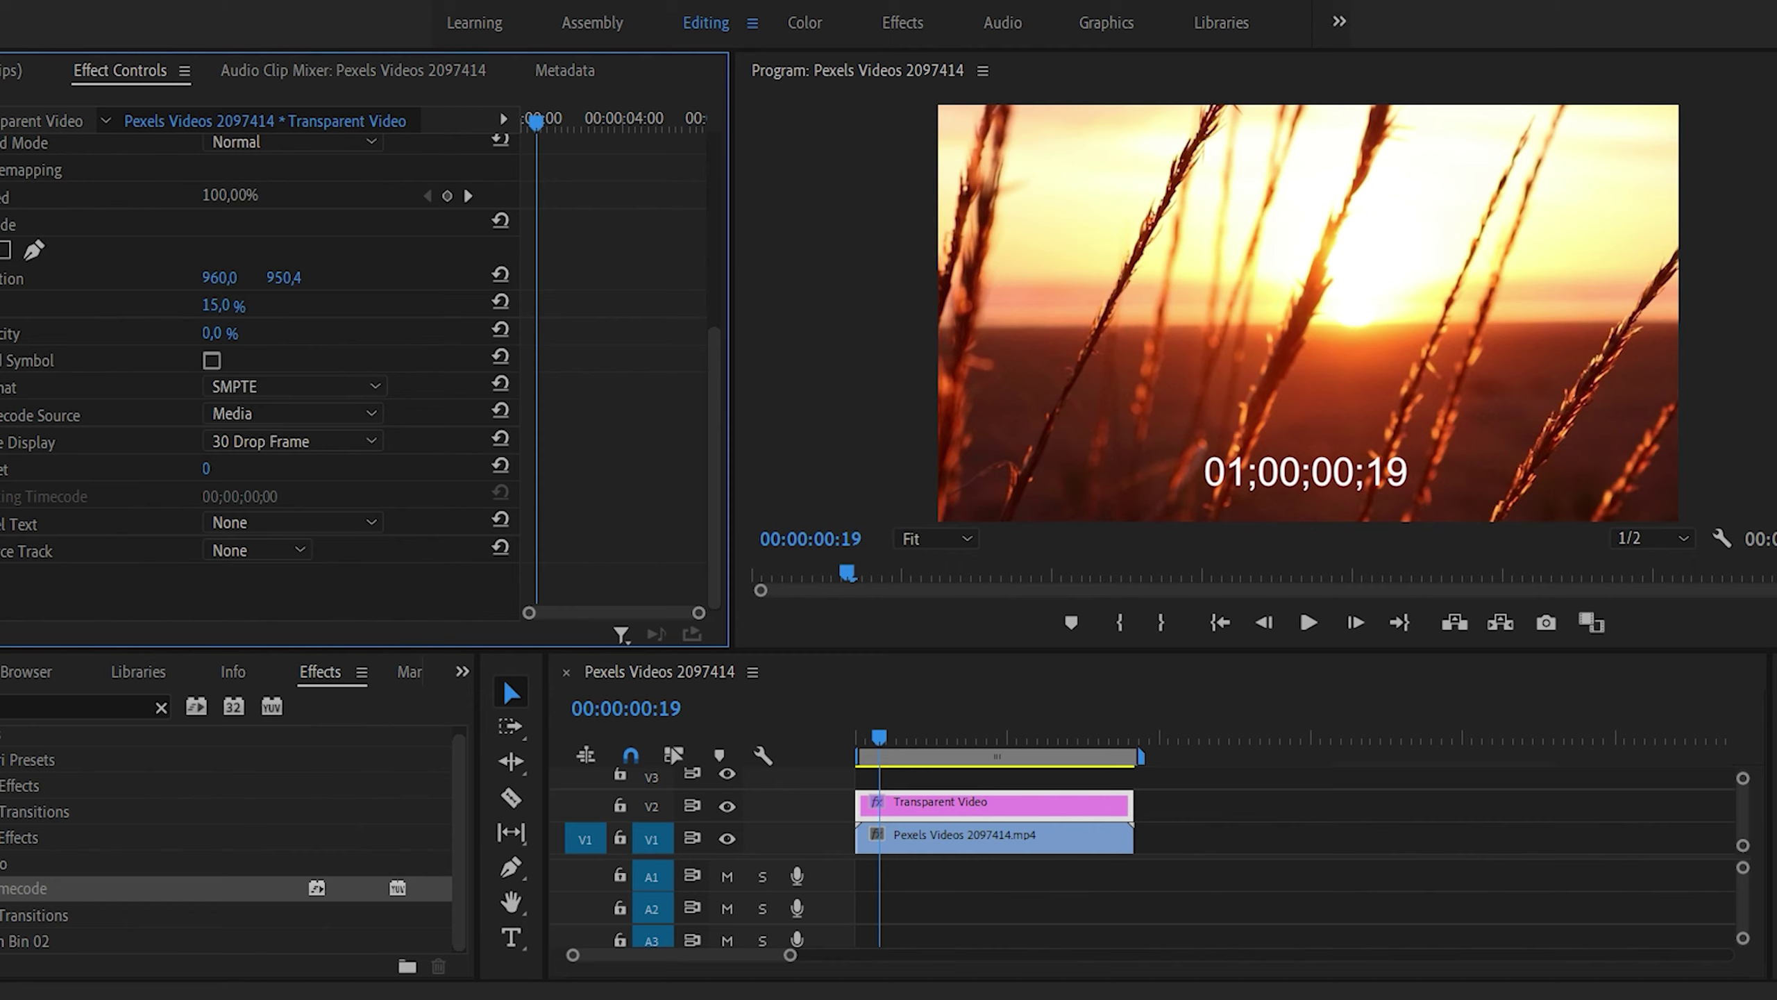
left_click_drag(223, 305, 239, 306)
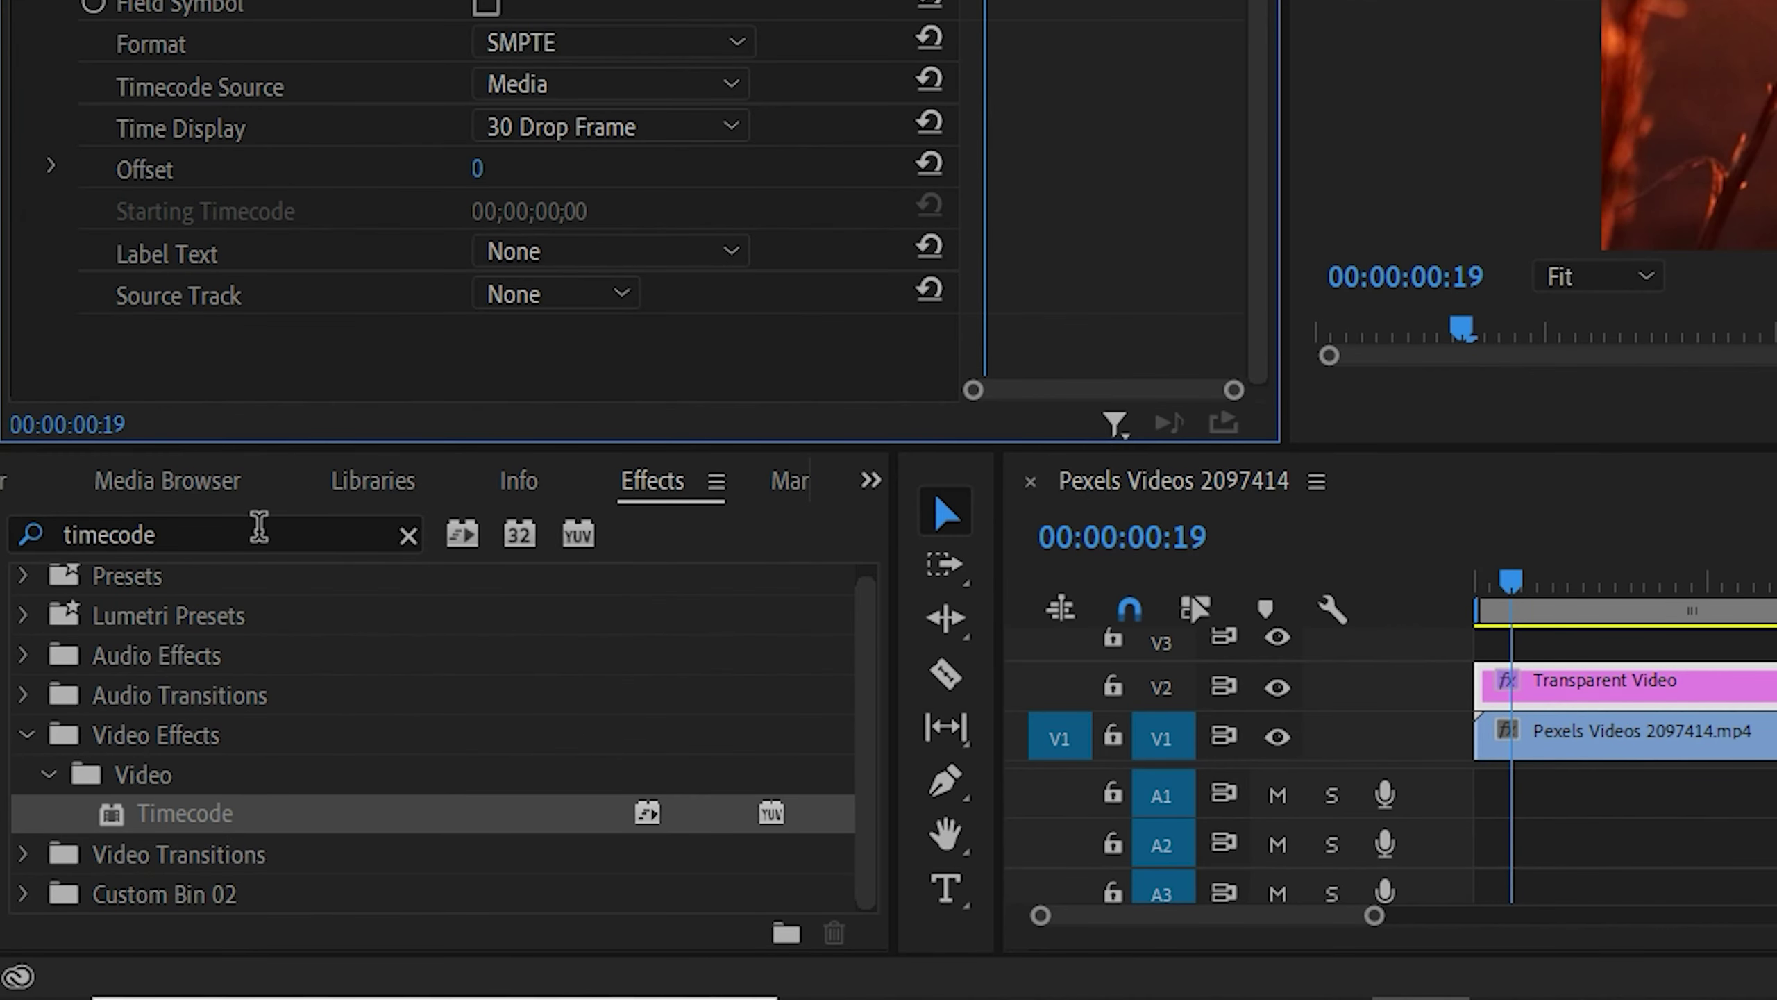
- Find the Crop effect and apply it to the Transparent Video clip
left_click(250, 531)
left_click_drag(250, 532, 60, 505)
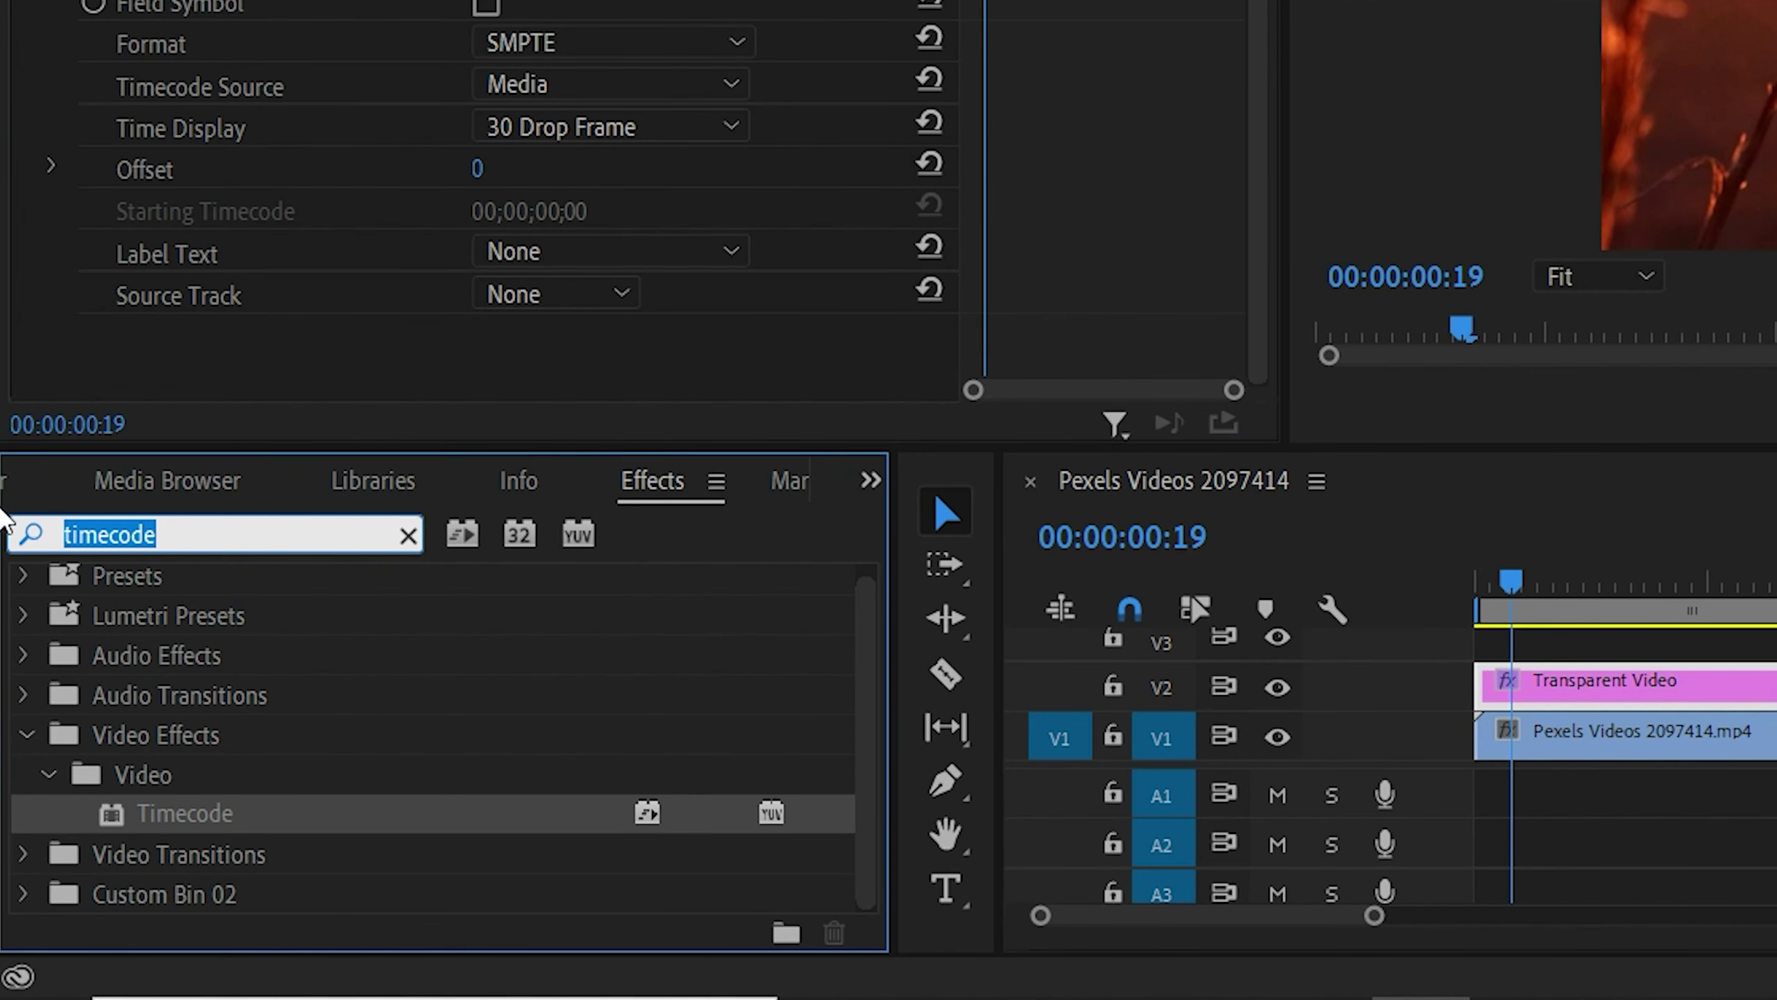
type("crop")
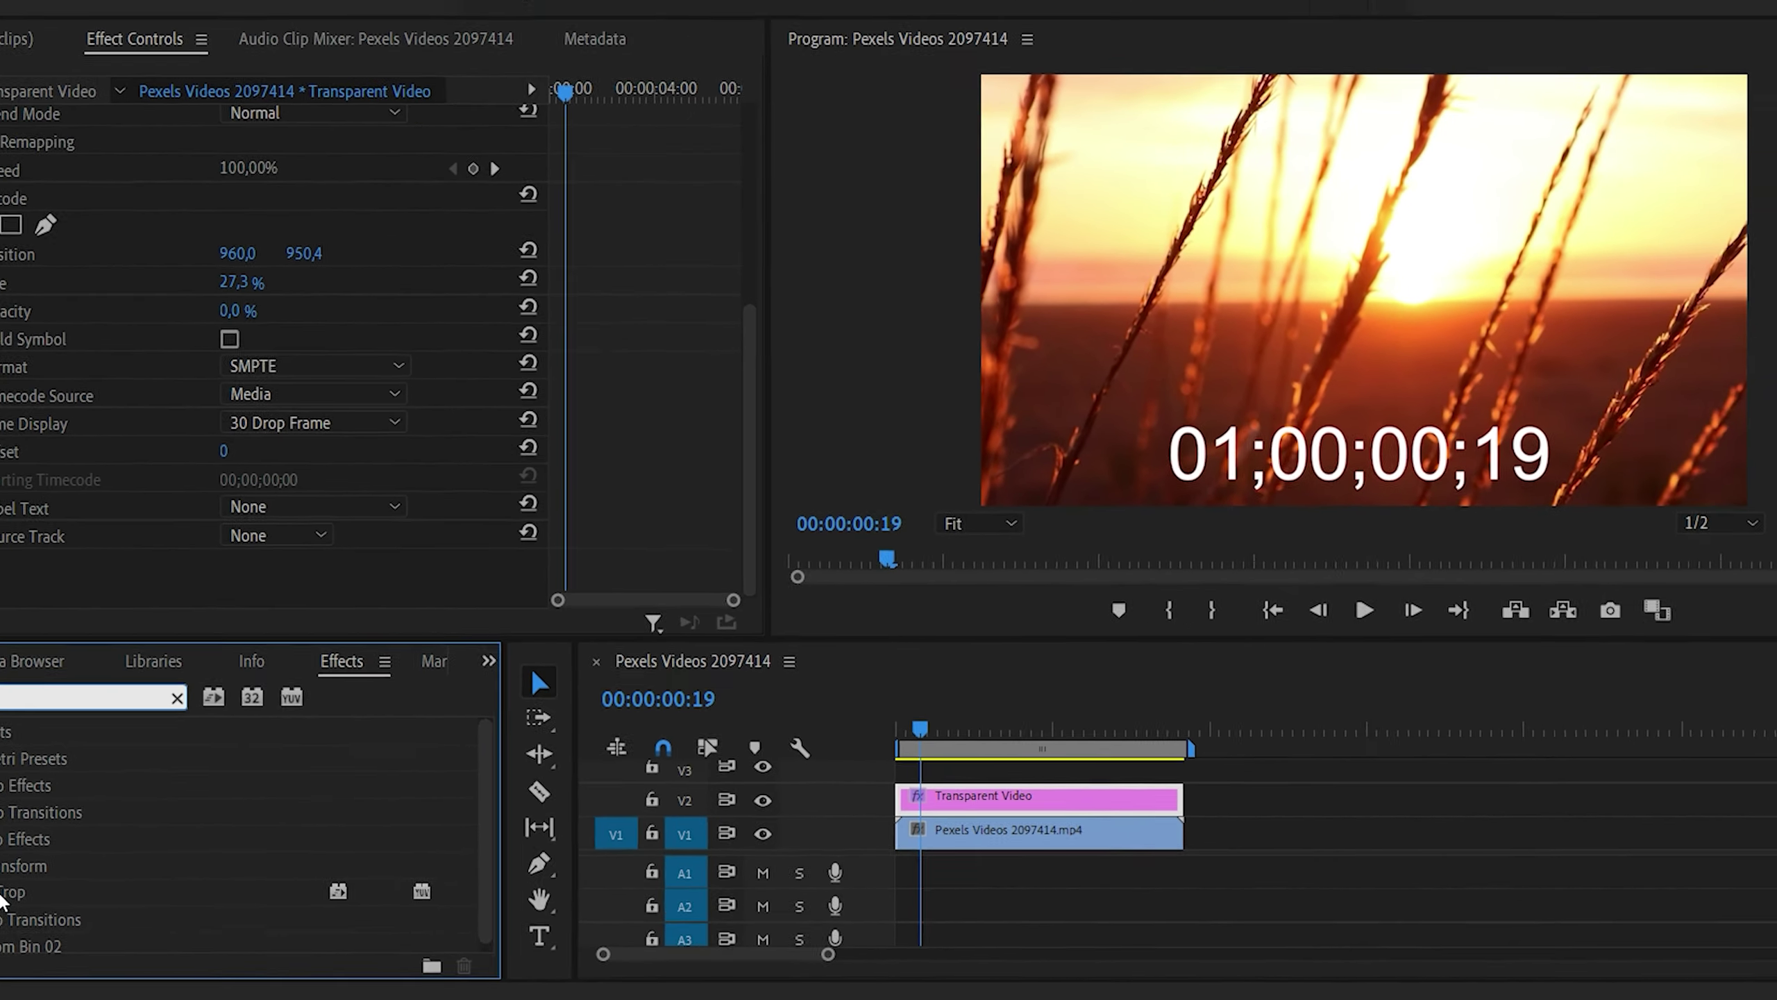
left_click_drag(173, 821, 229, 801)
left_click_drag(40, 877, 922, 809)
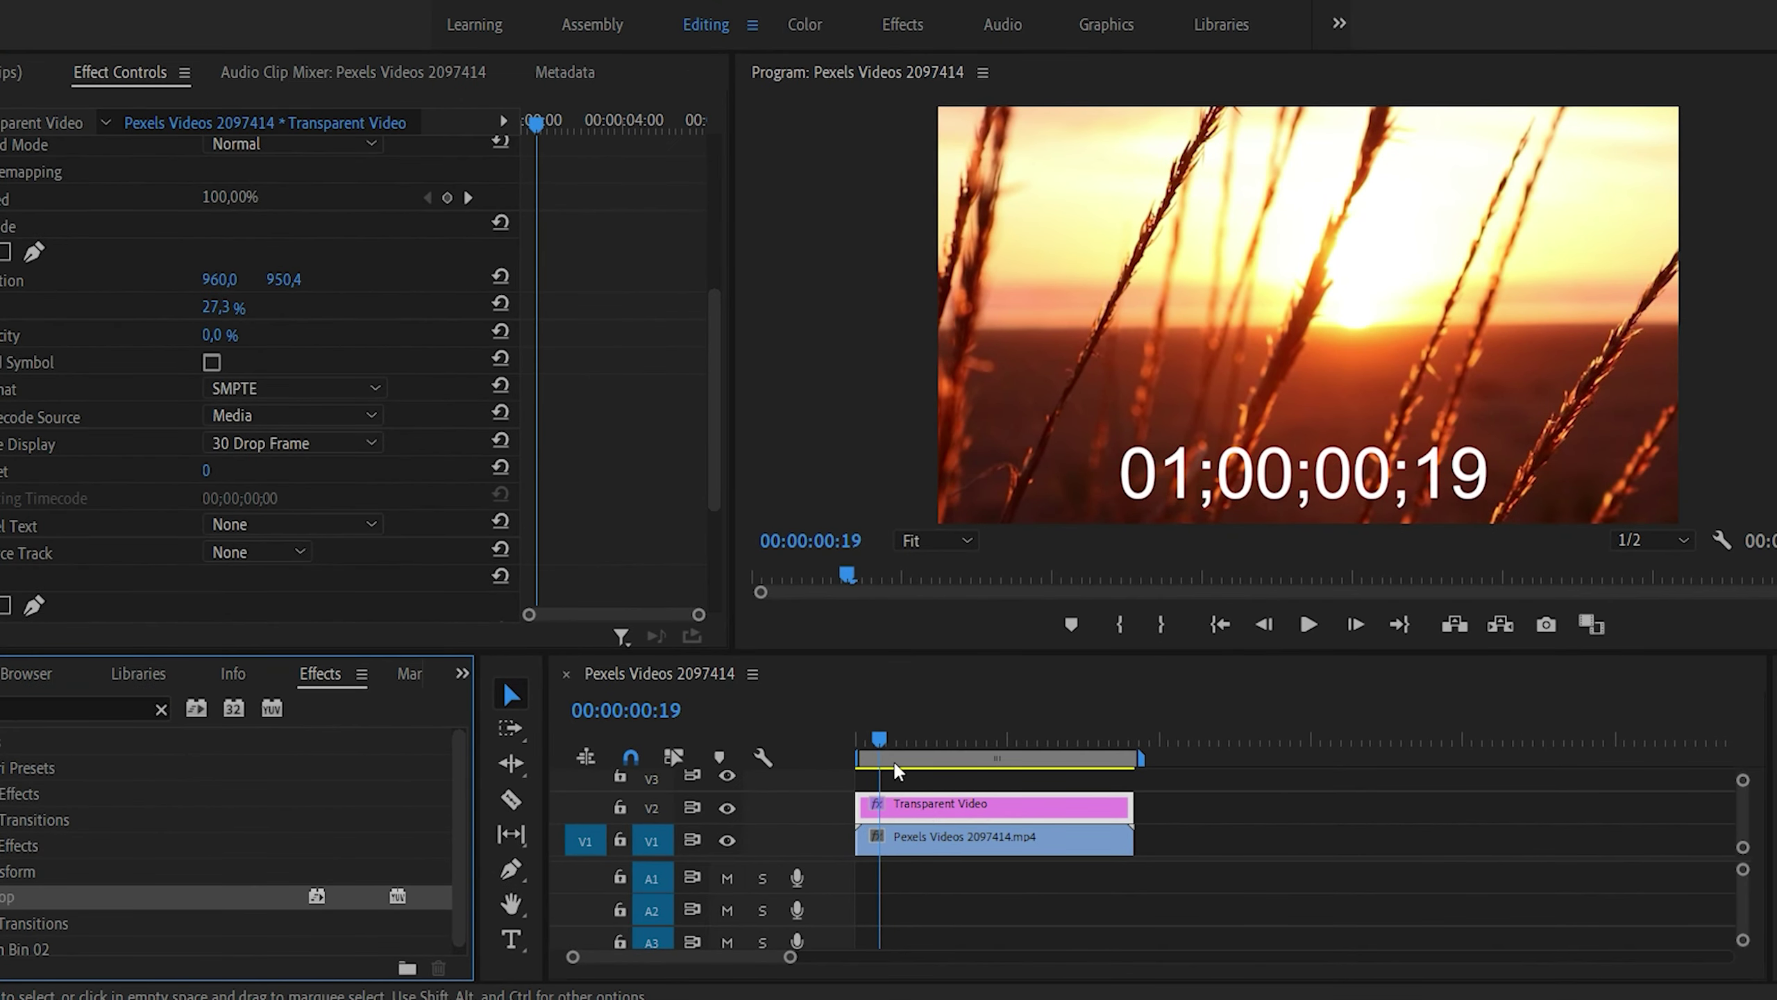
- Crop the timecode by 37.0% on the left and 38.7% on the right so only the minute and second digits show
scroll(96, 511, "down", 3)
scroll(109, 511, "down", 2)
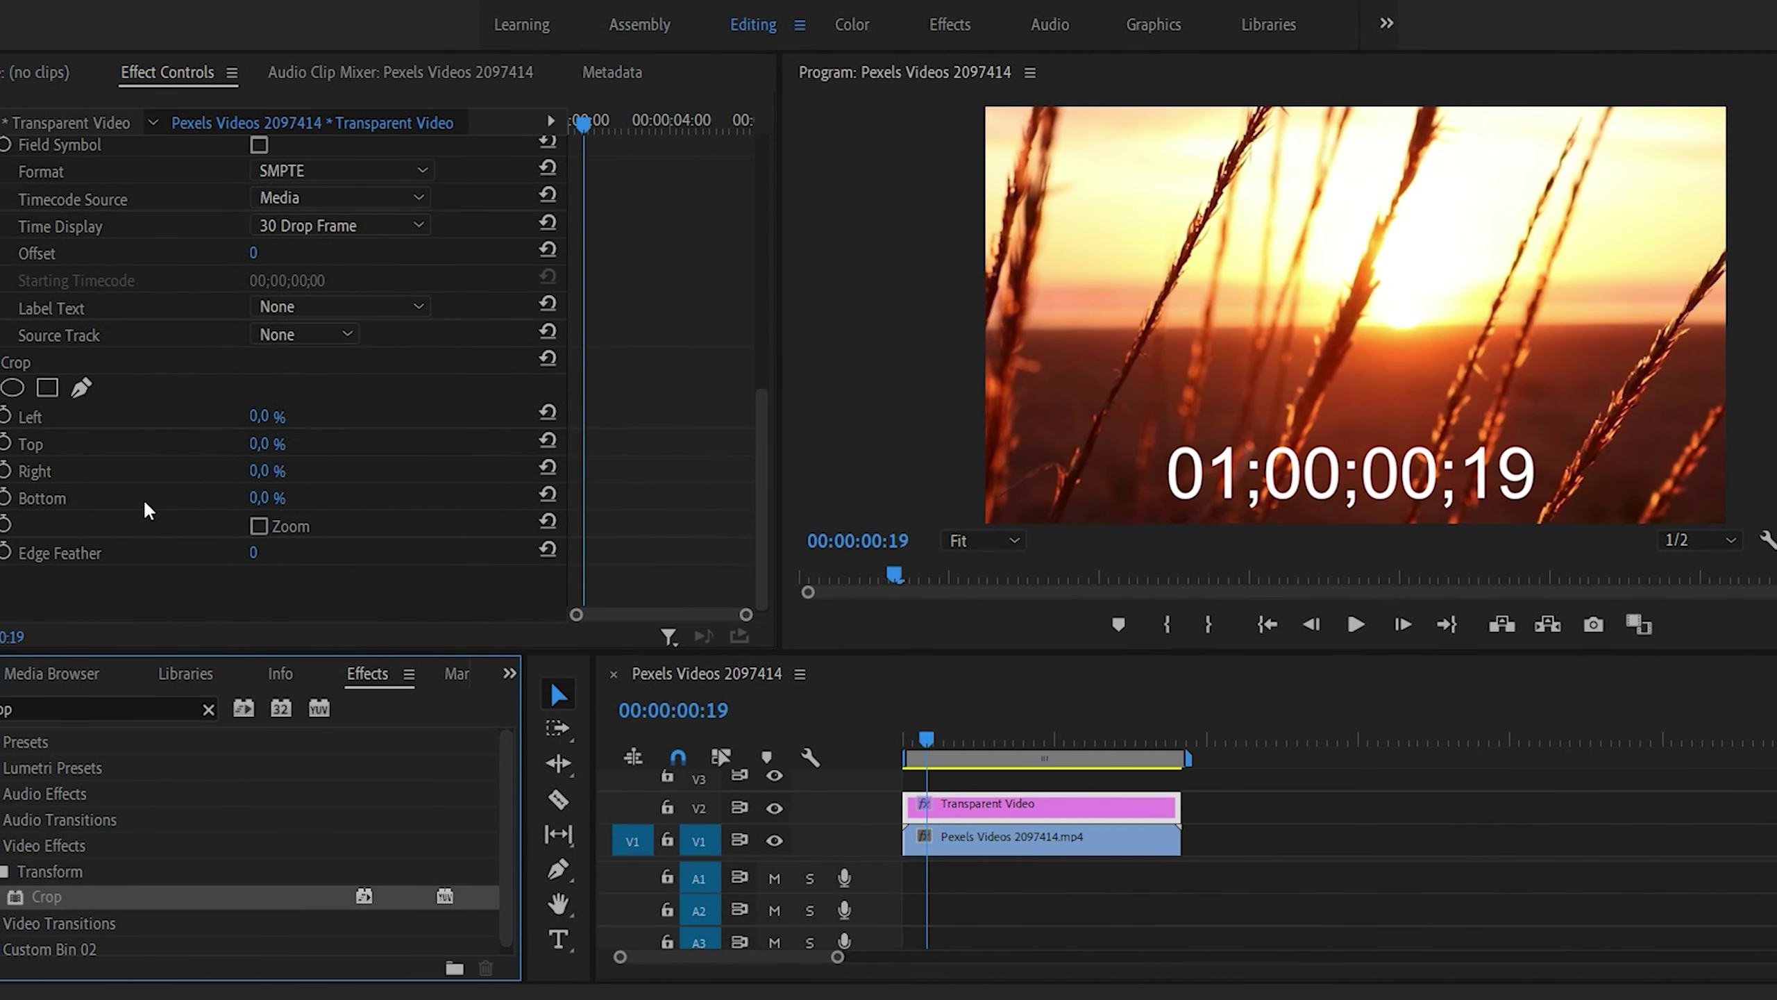
left_click(303, 357)
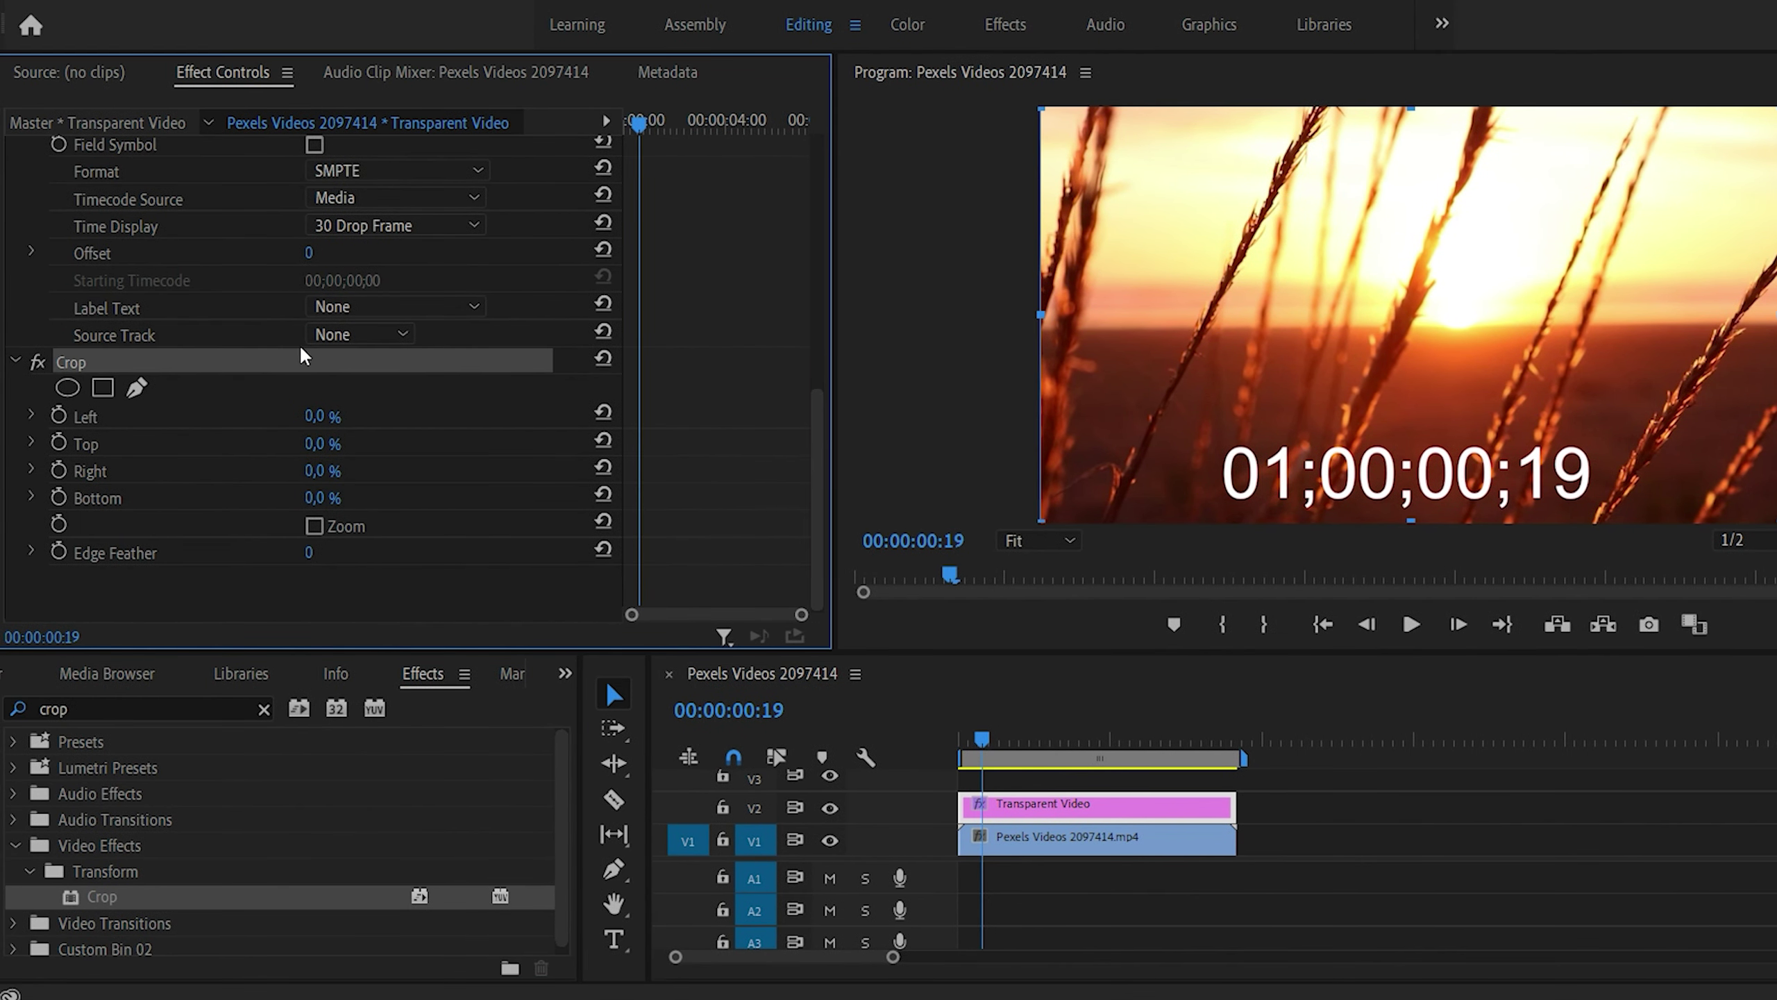
left_click_drag(1041, 329, 1216, 338)
left_click_drag(1683, 316, 1392, 367)
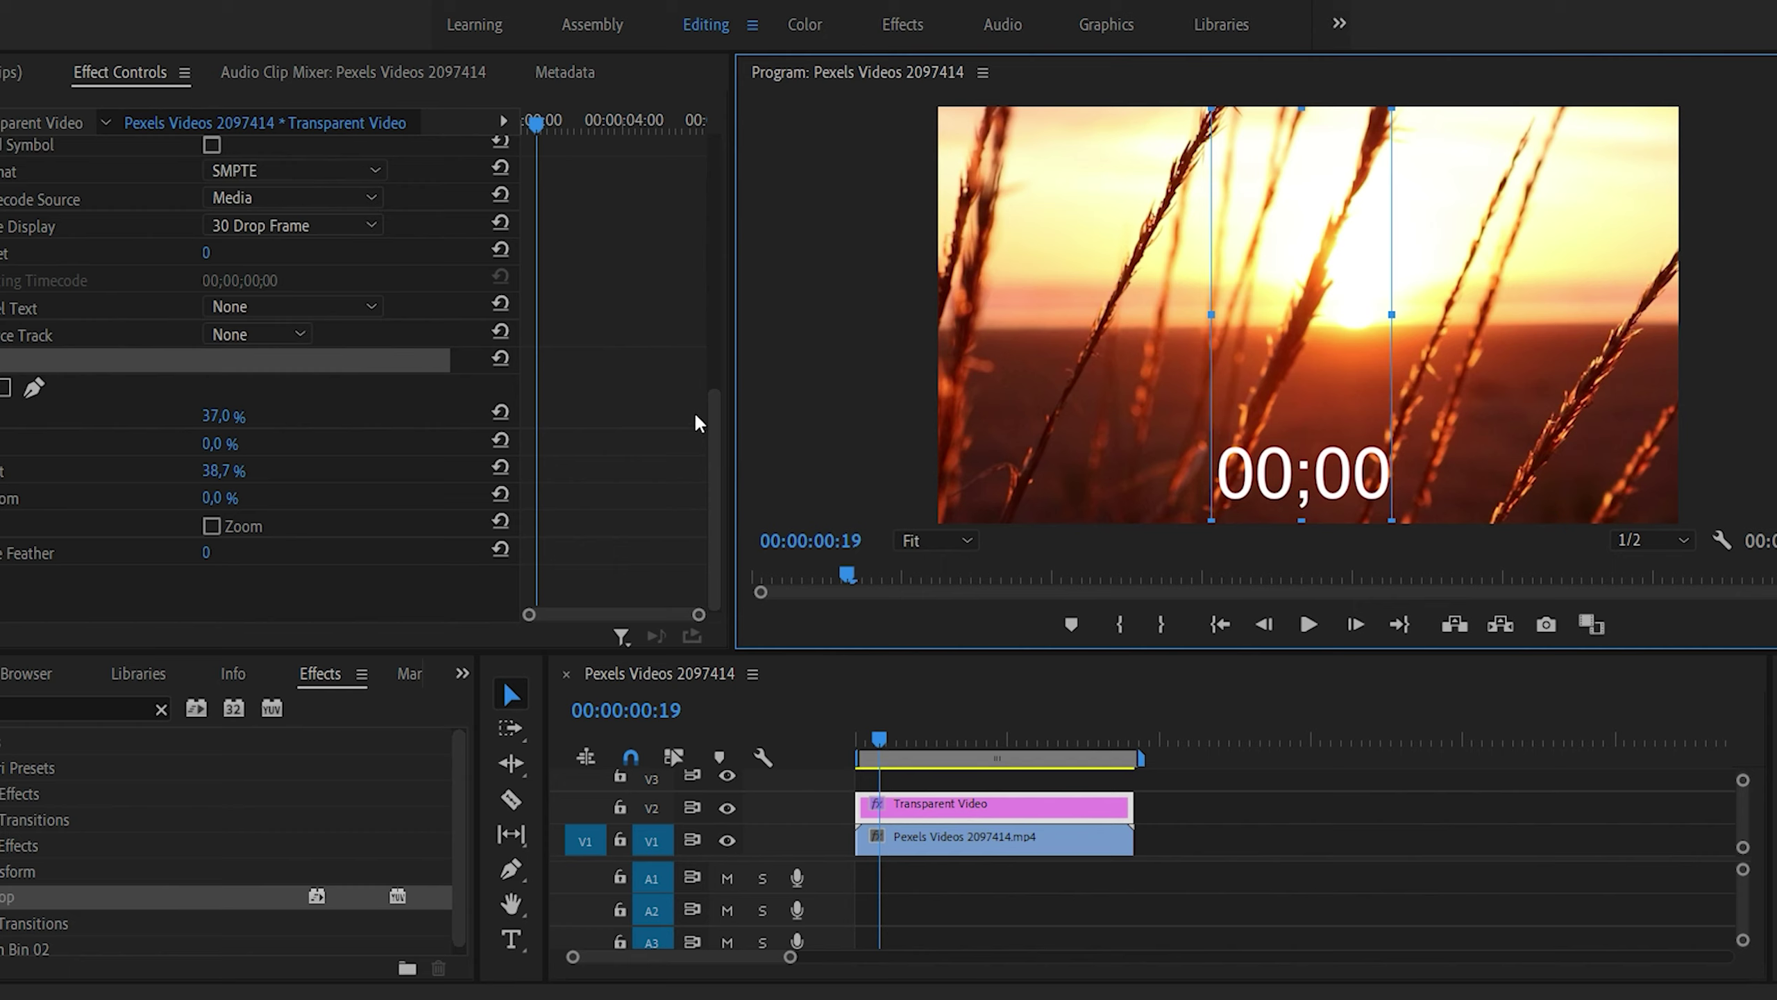
left_click(964, 696)
left_click(392, 340)
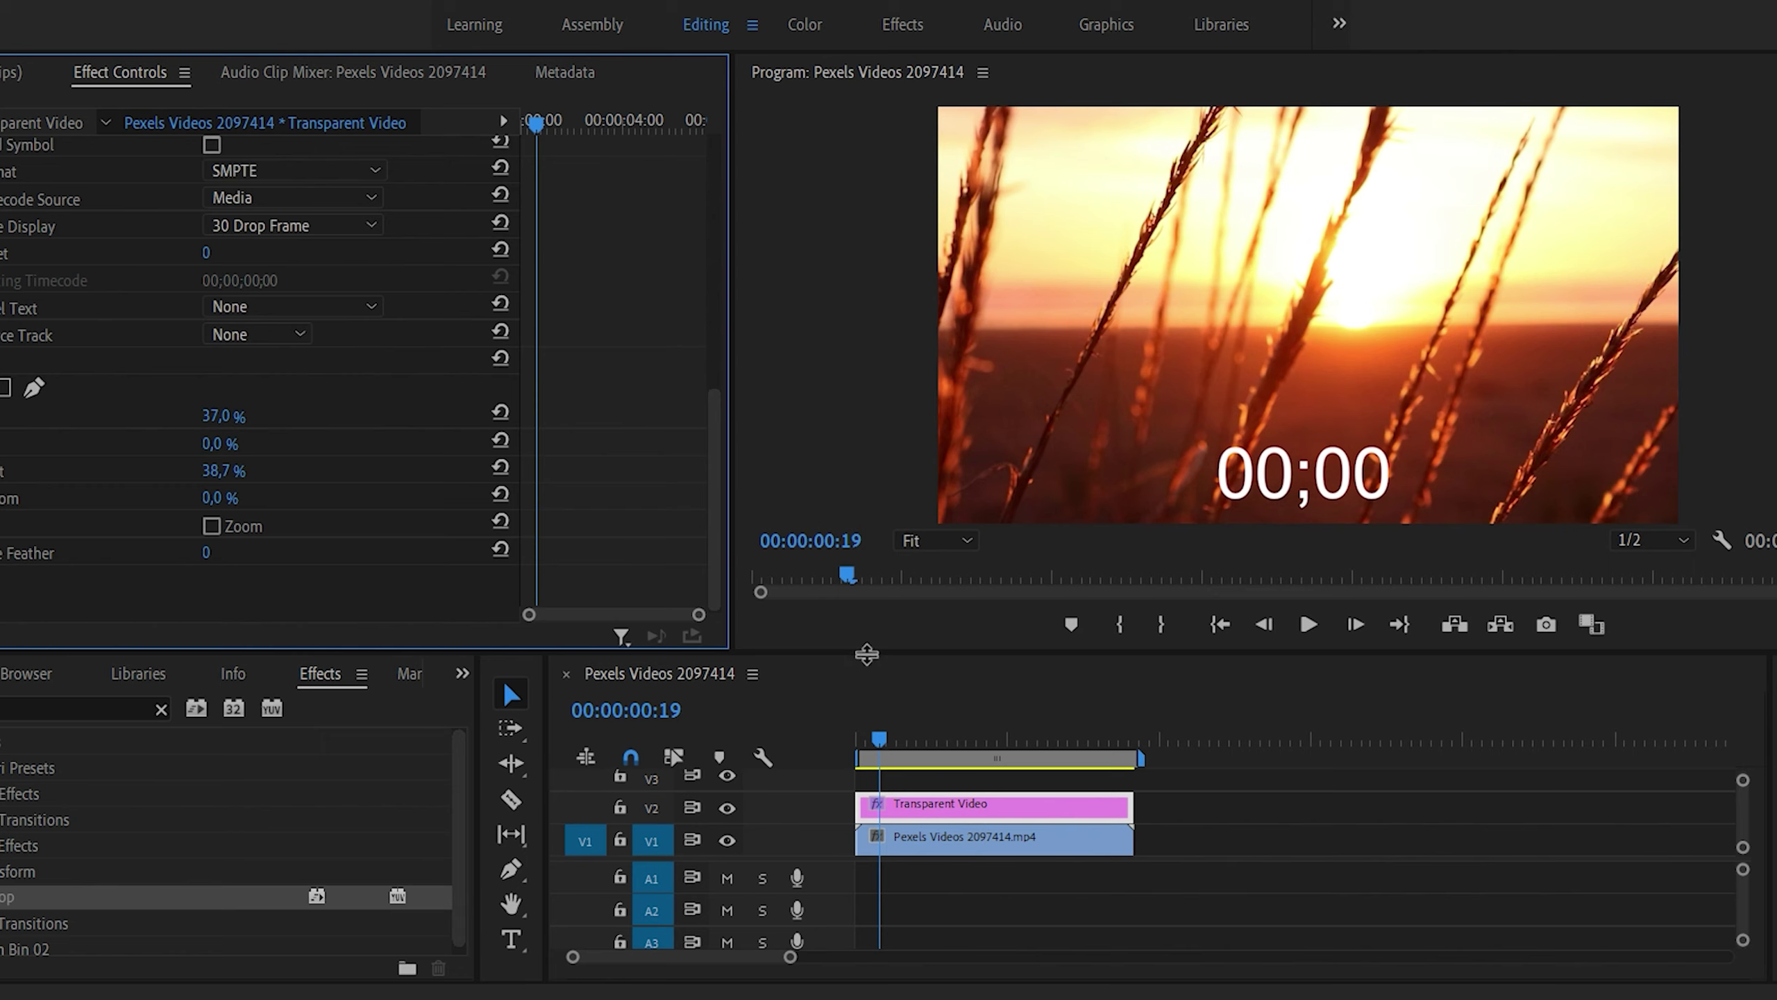
left_click_drag(859, 741, 906, 753)
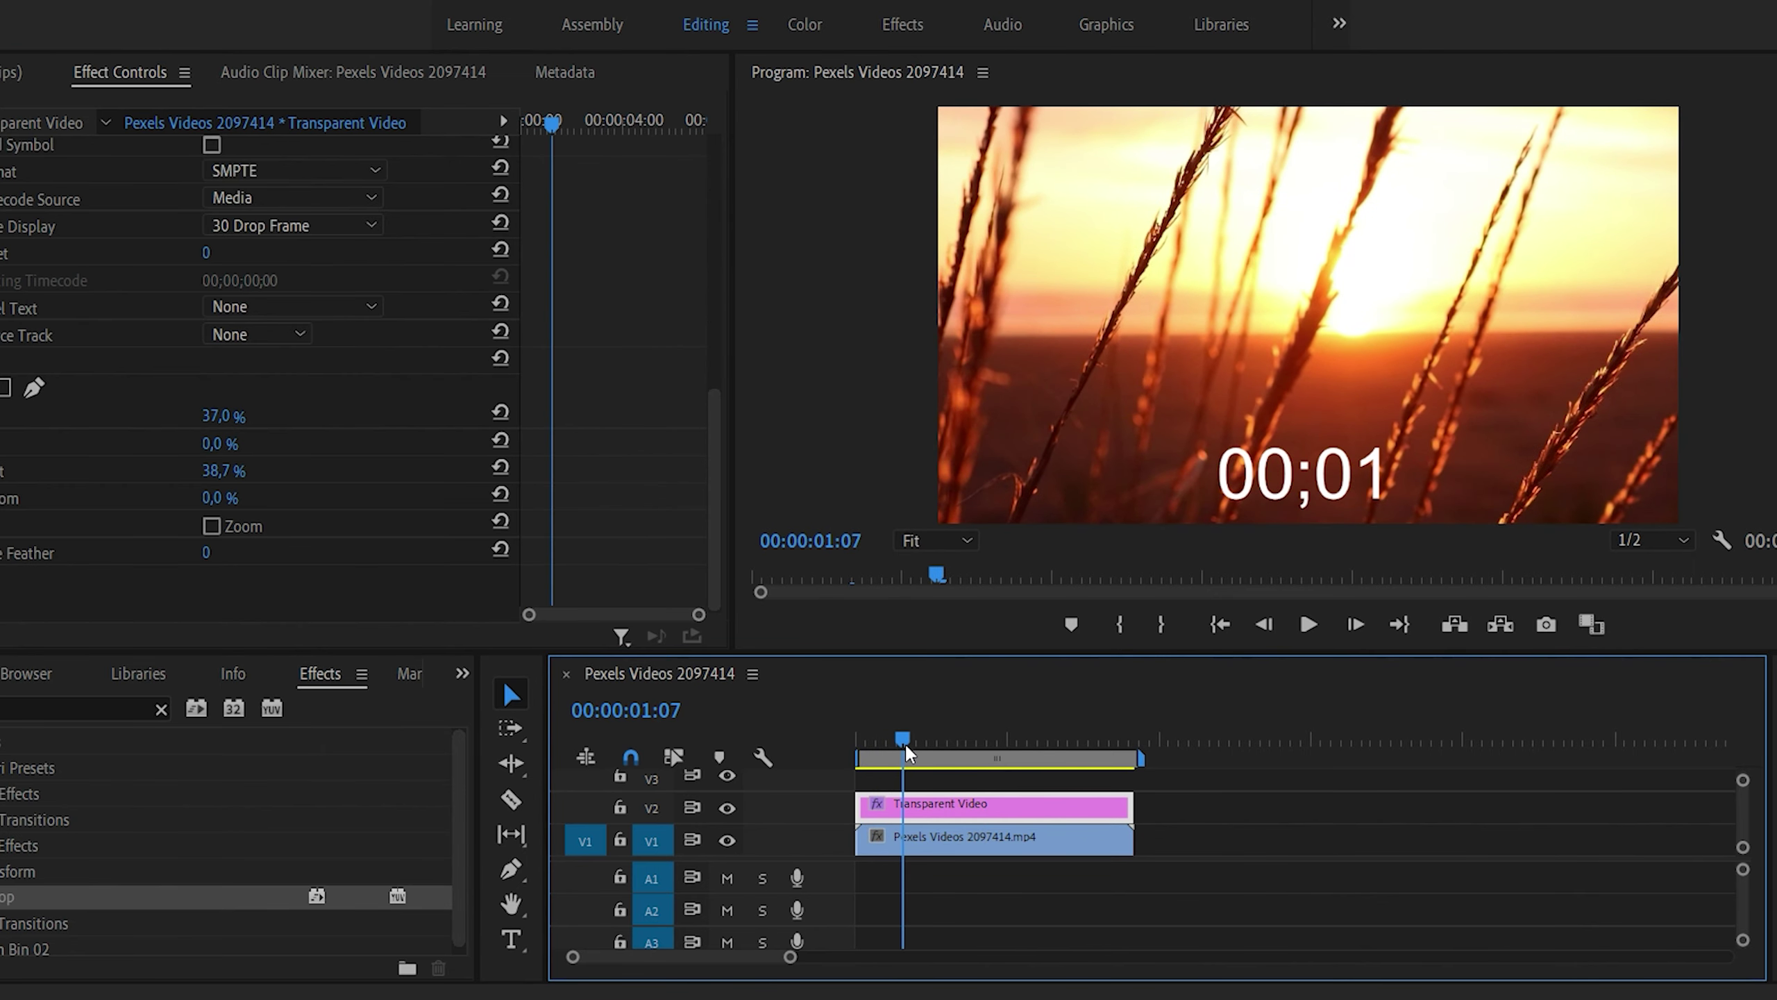
- Set the Transparent Video clip's vertical position to 541 and nest the clip under the default name
scroll(378, 329, "up", 10)
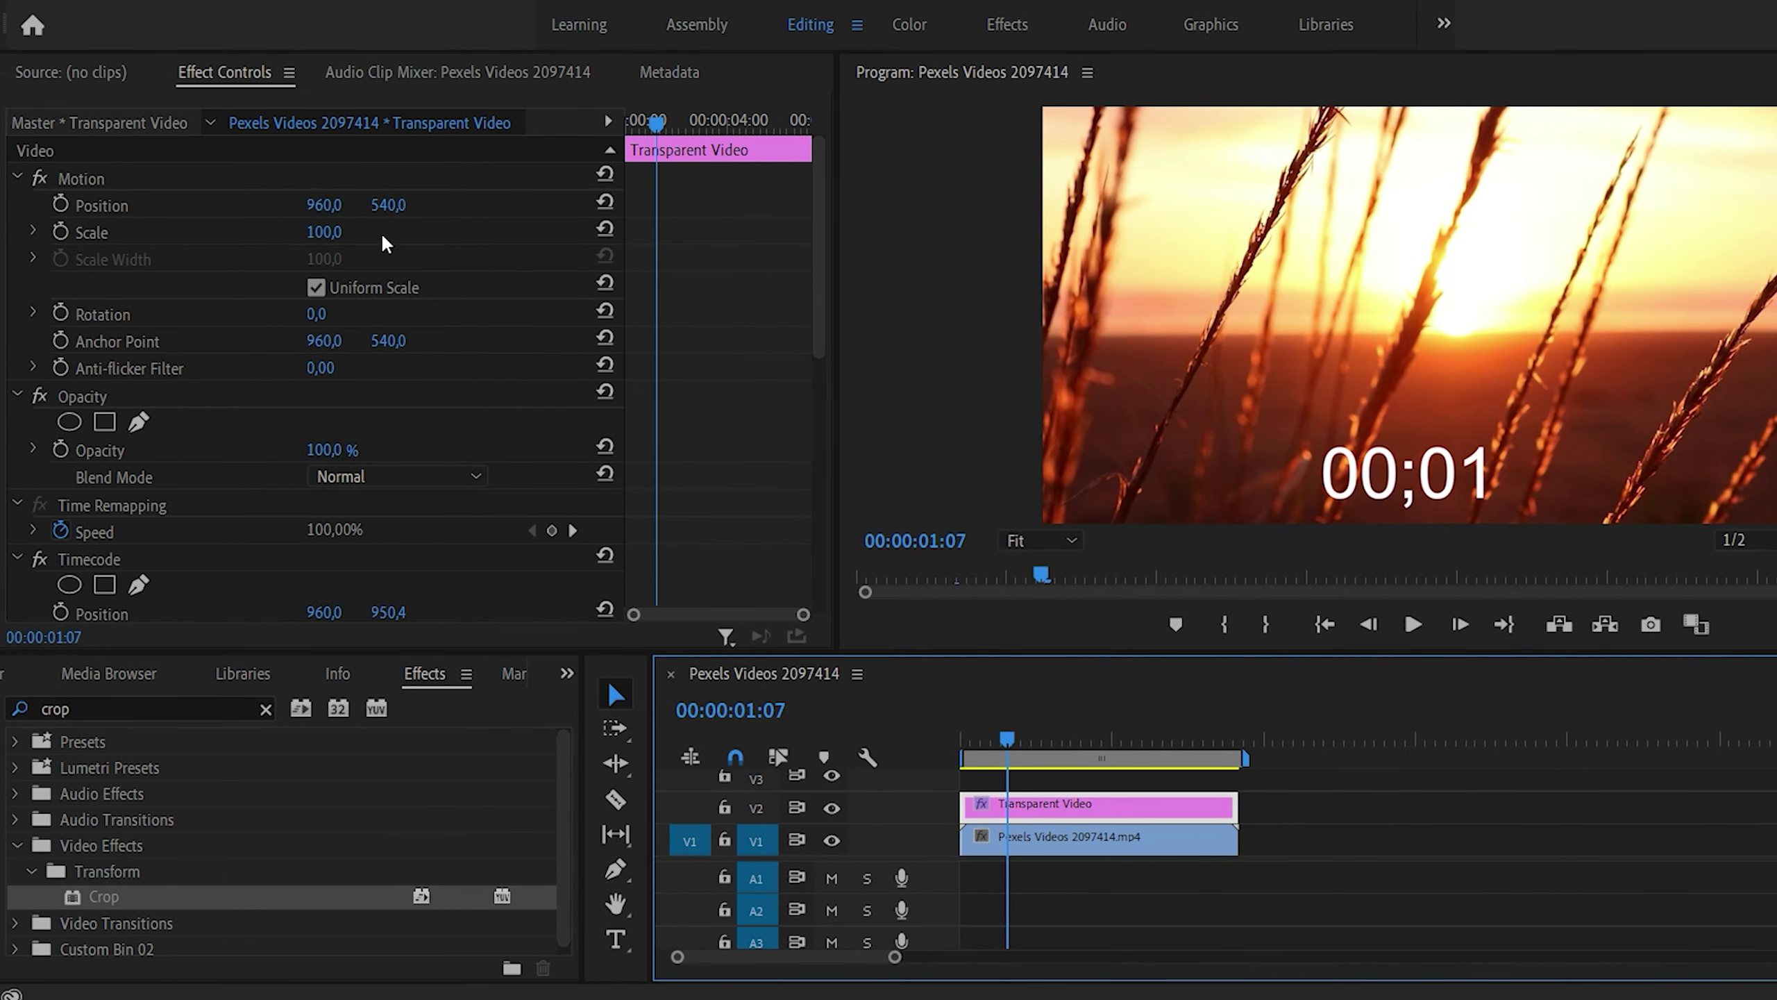
mouse_move(387, 205)
left_mouse_down()
mouse_move(278, 204)
mouse_move(396, 202)
left_mouse_up()
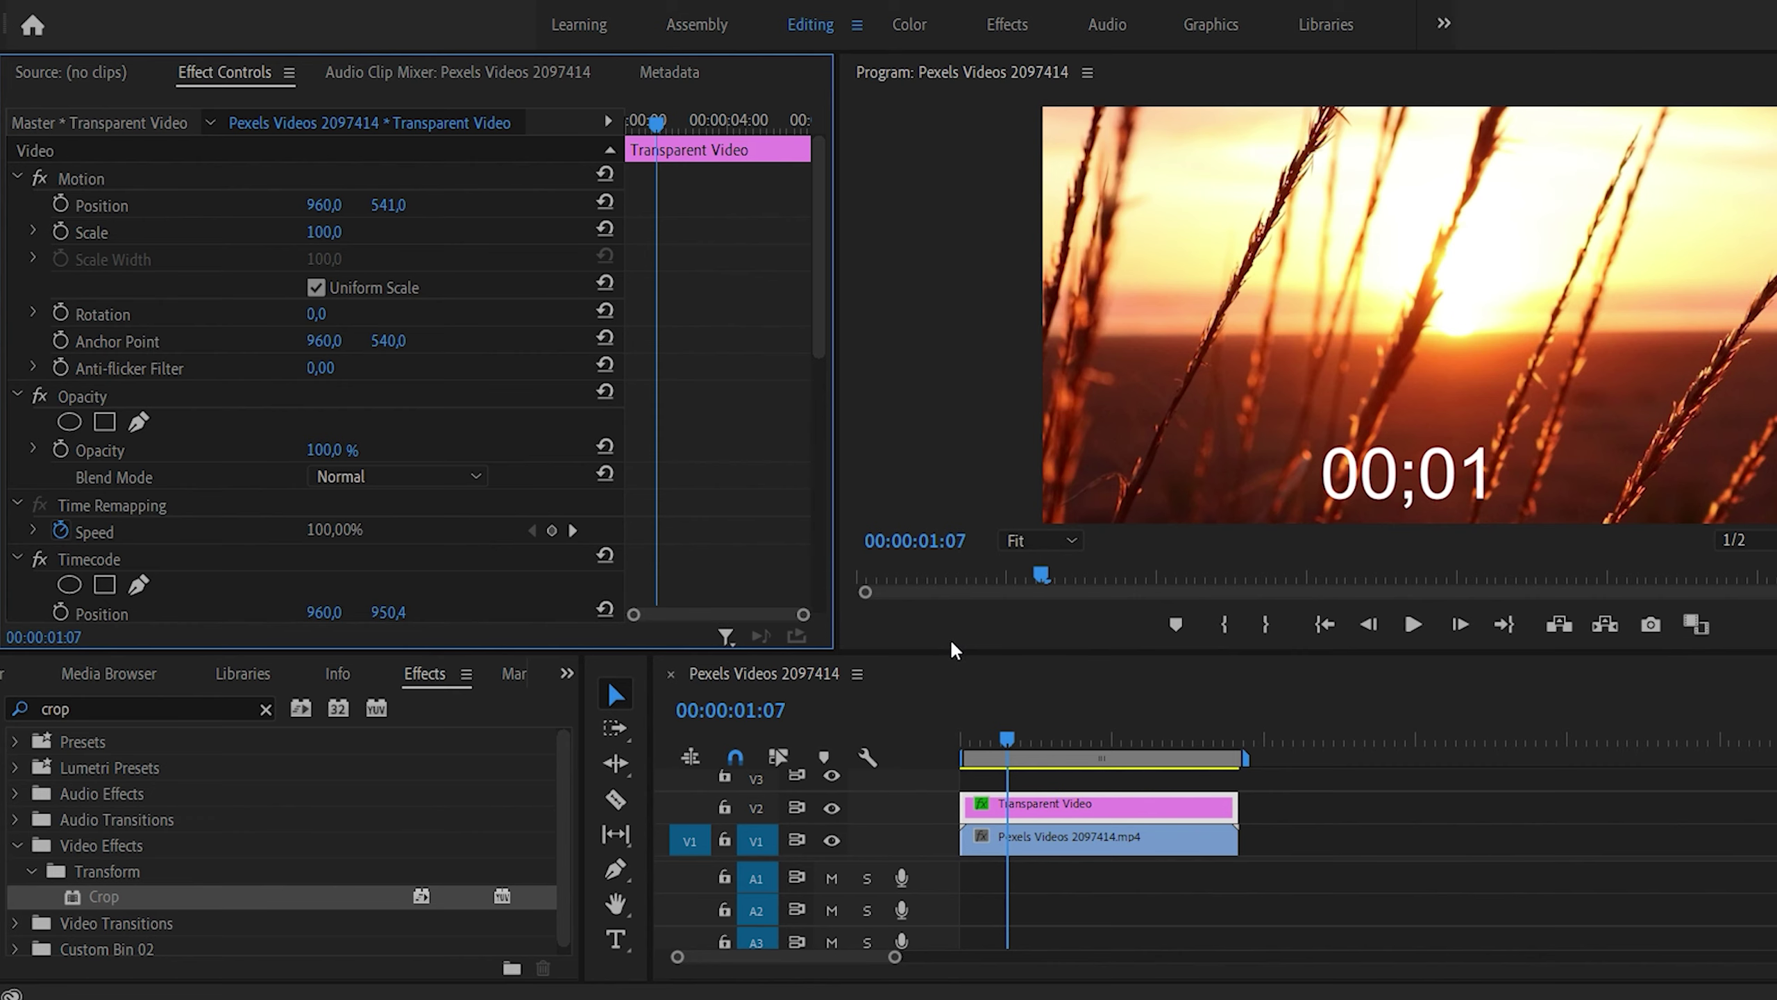
right_click(1085, 806)
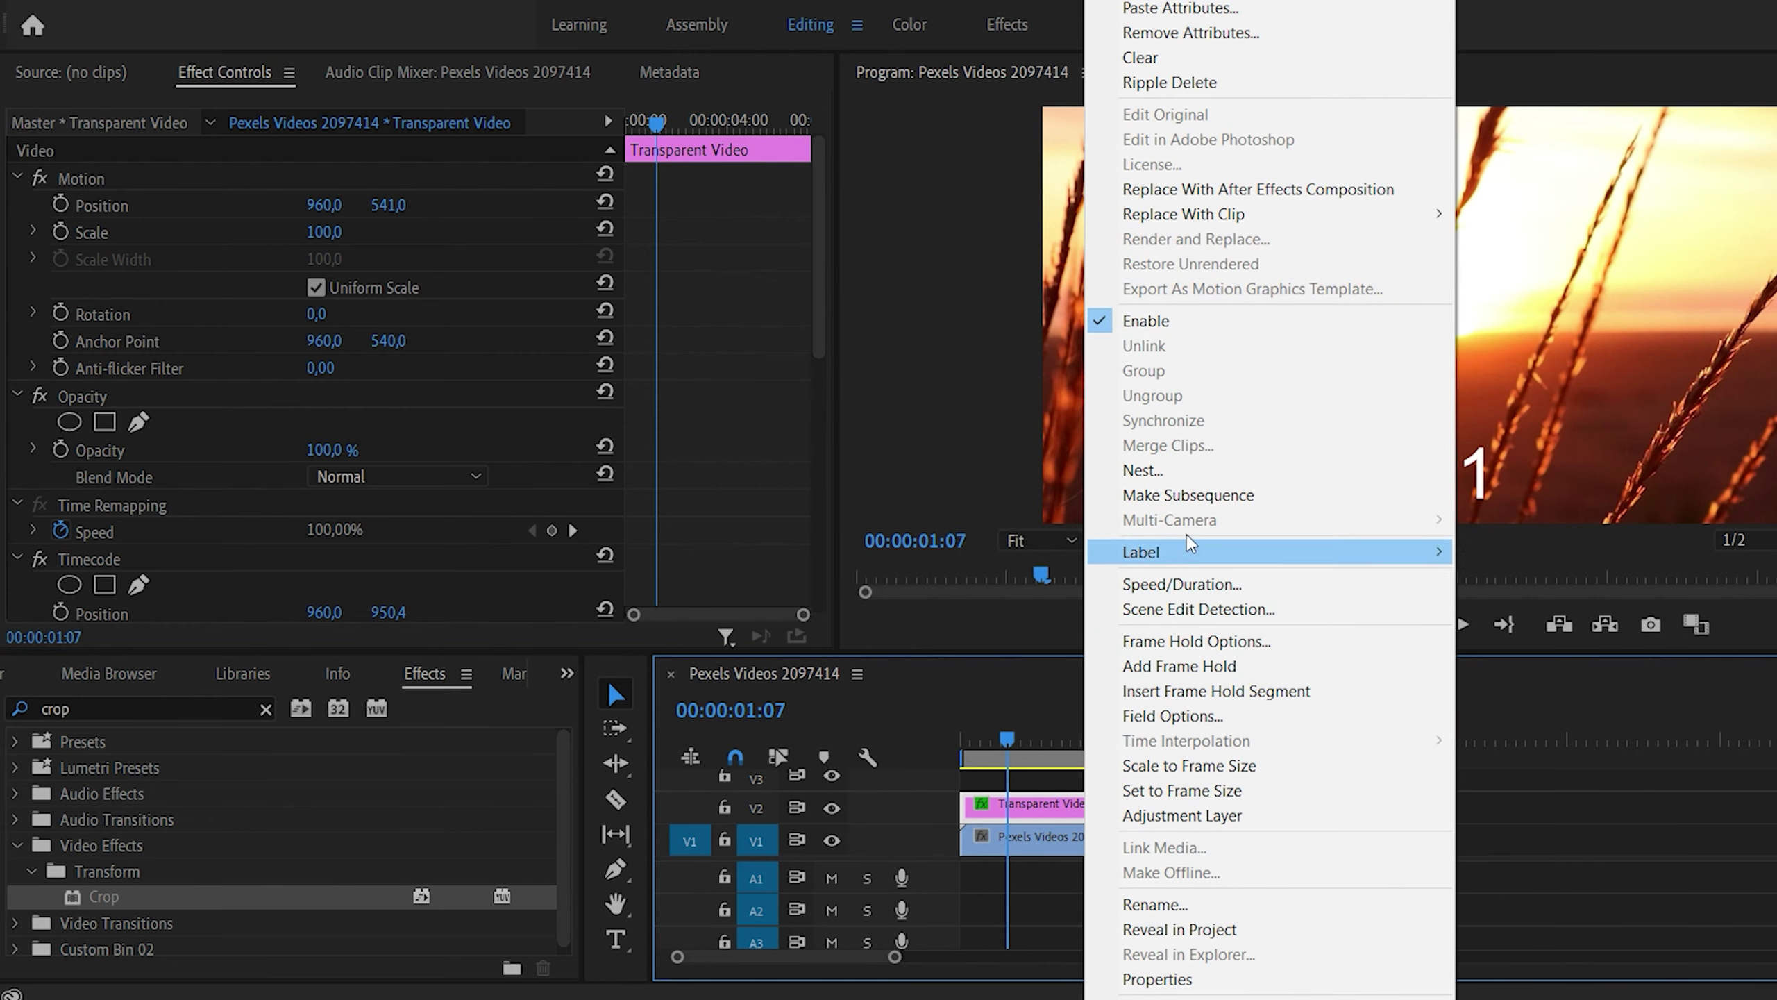
left_click(1182, 471)
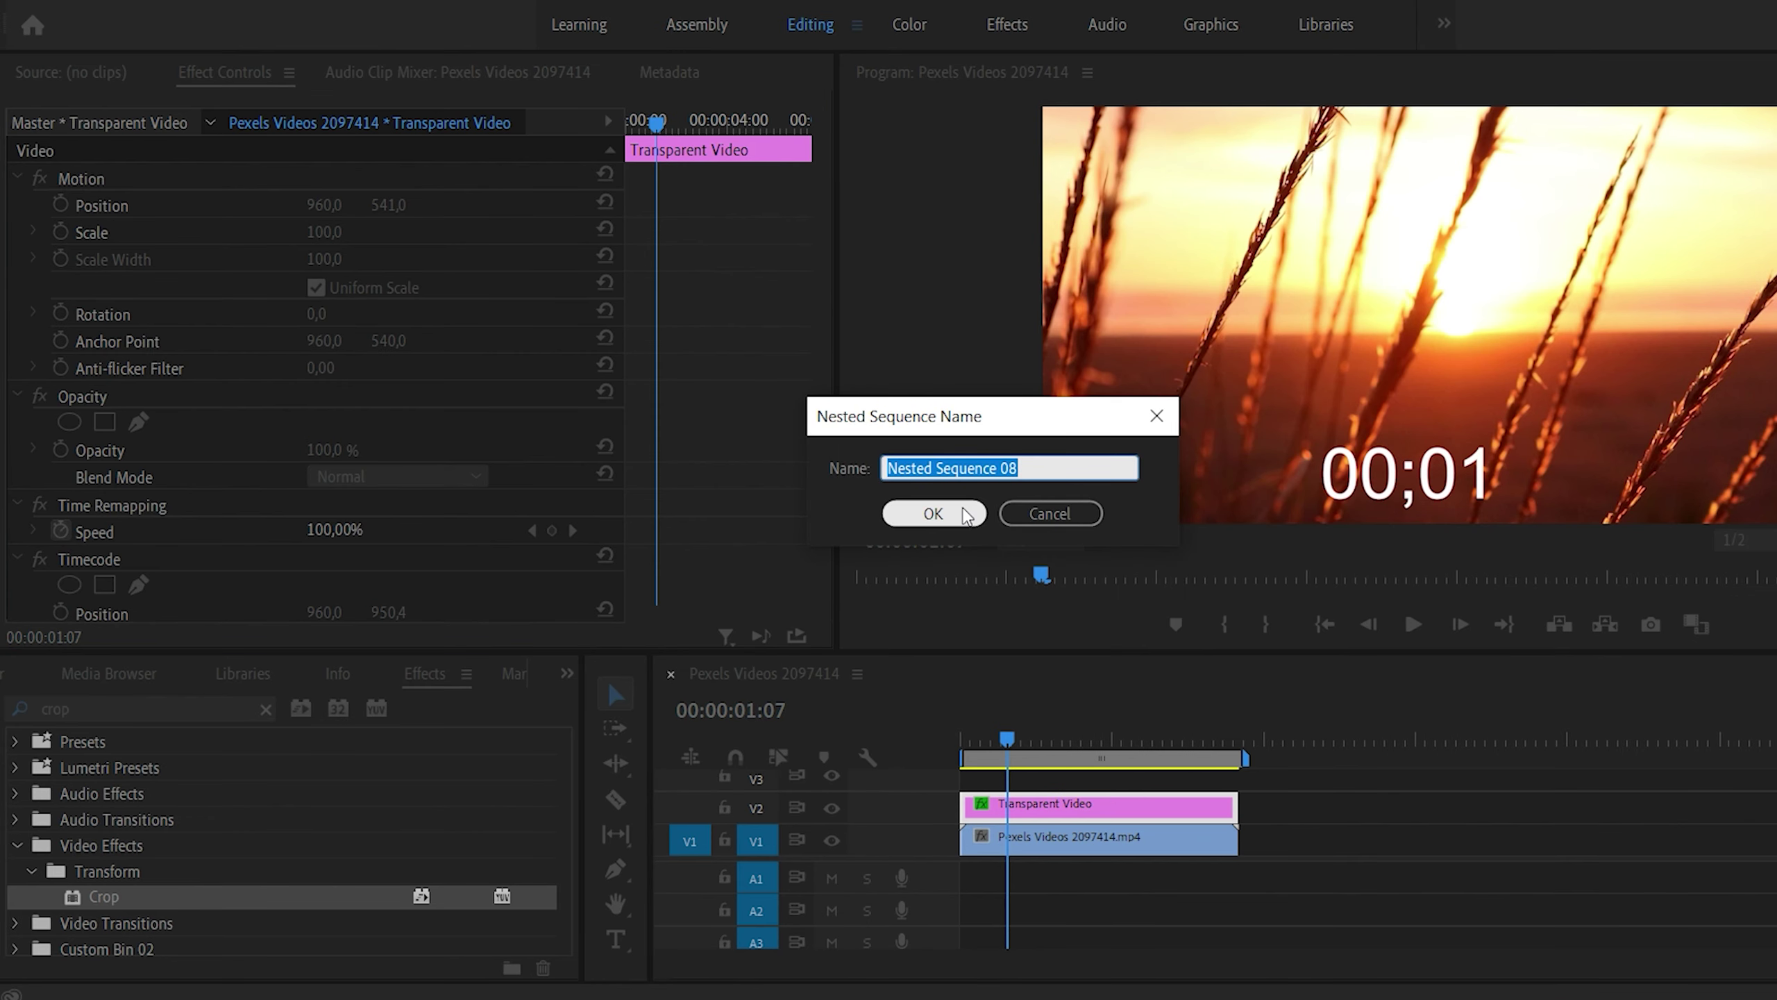
left_click(964, 514)
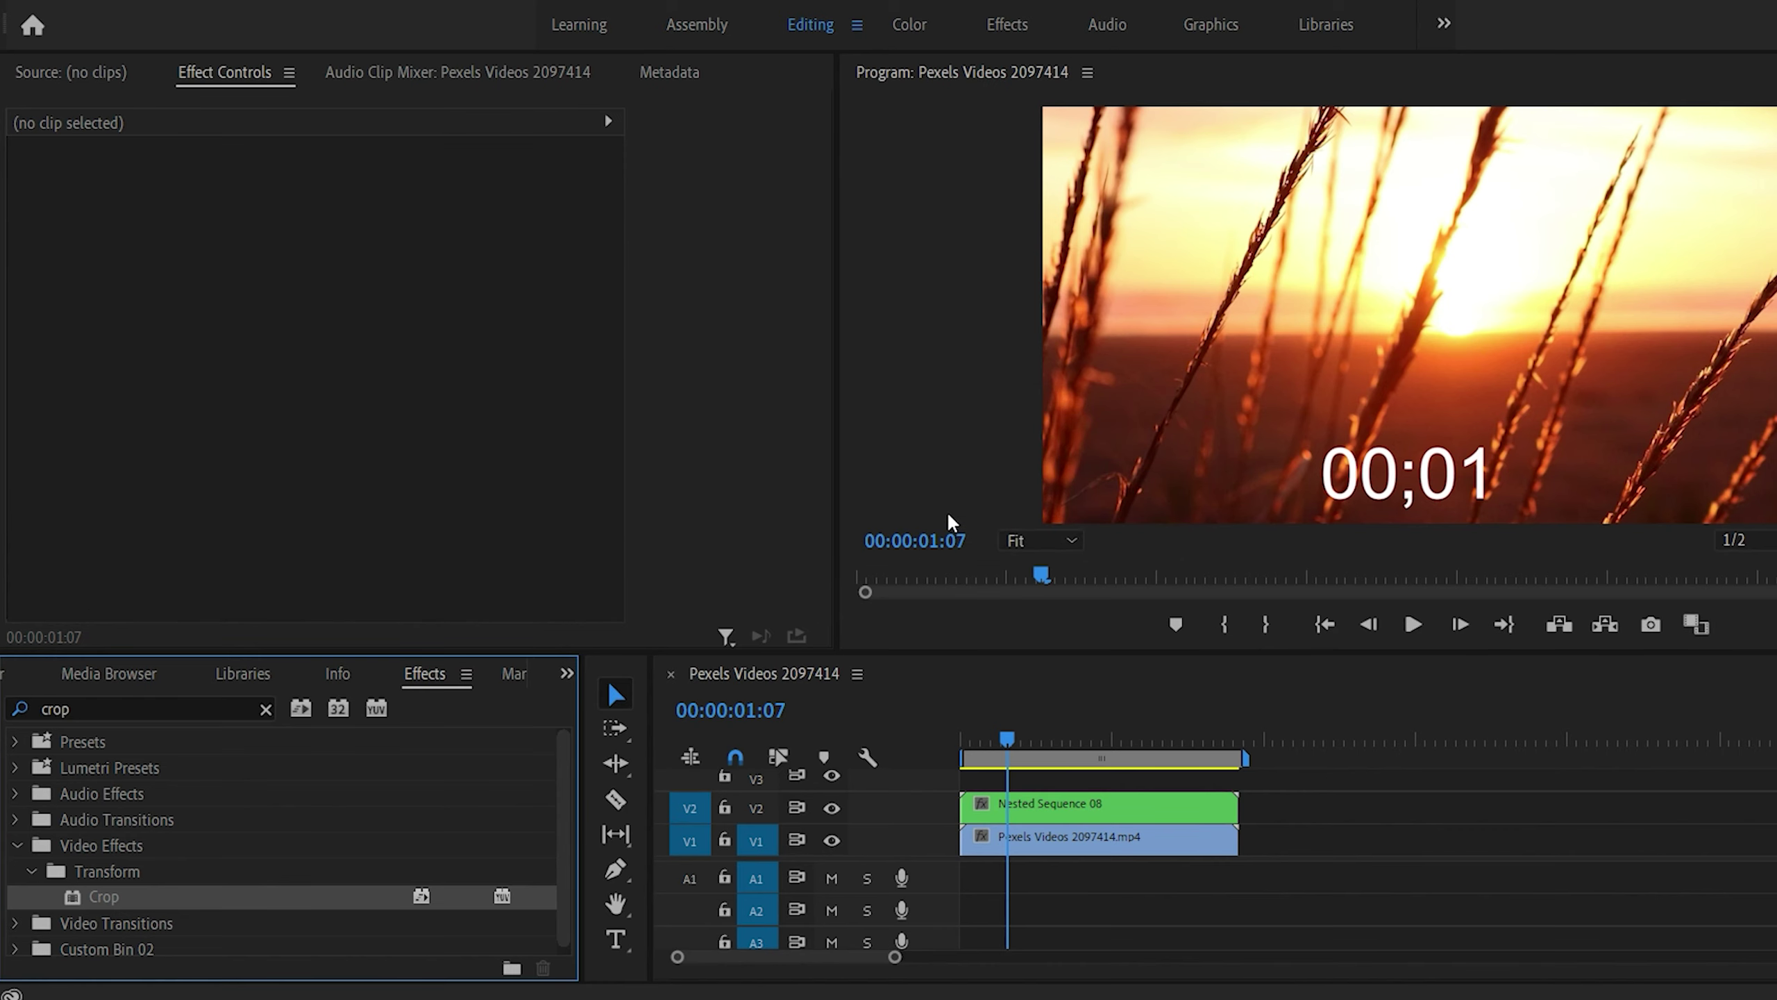
- Reverse the speed of the nested timecode sequence to make it count down
right_click(1115, 806)
left_click(1206, 587)
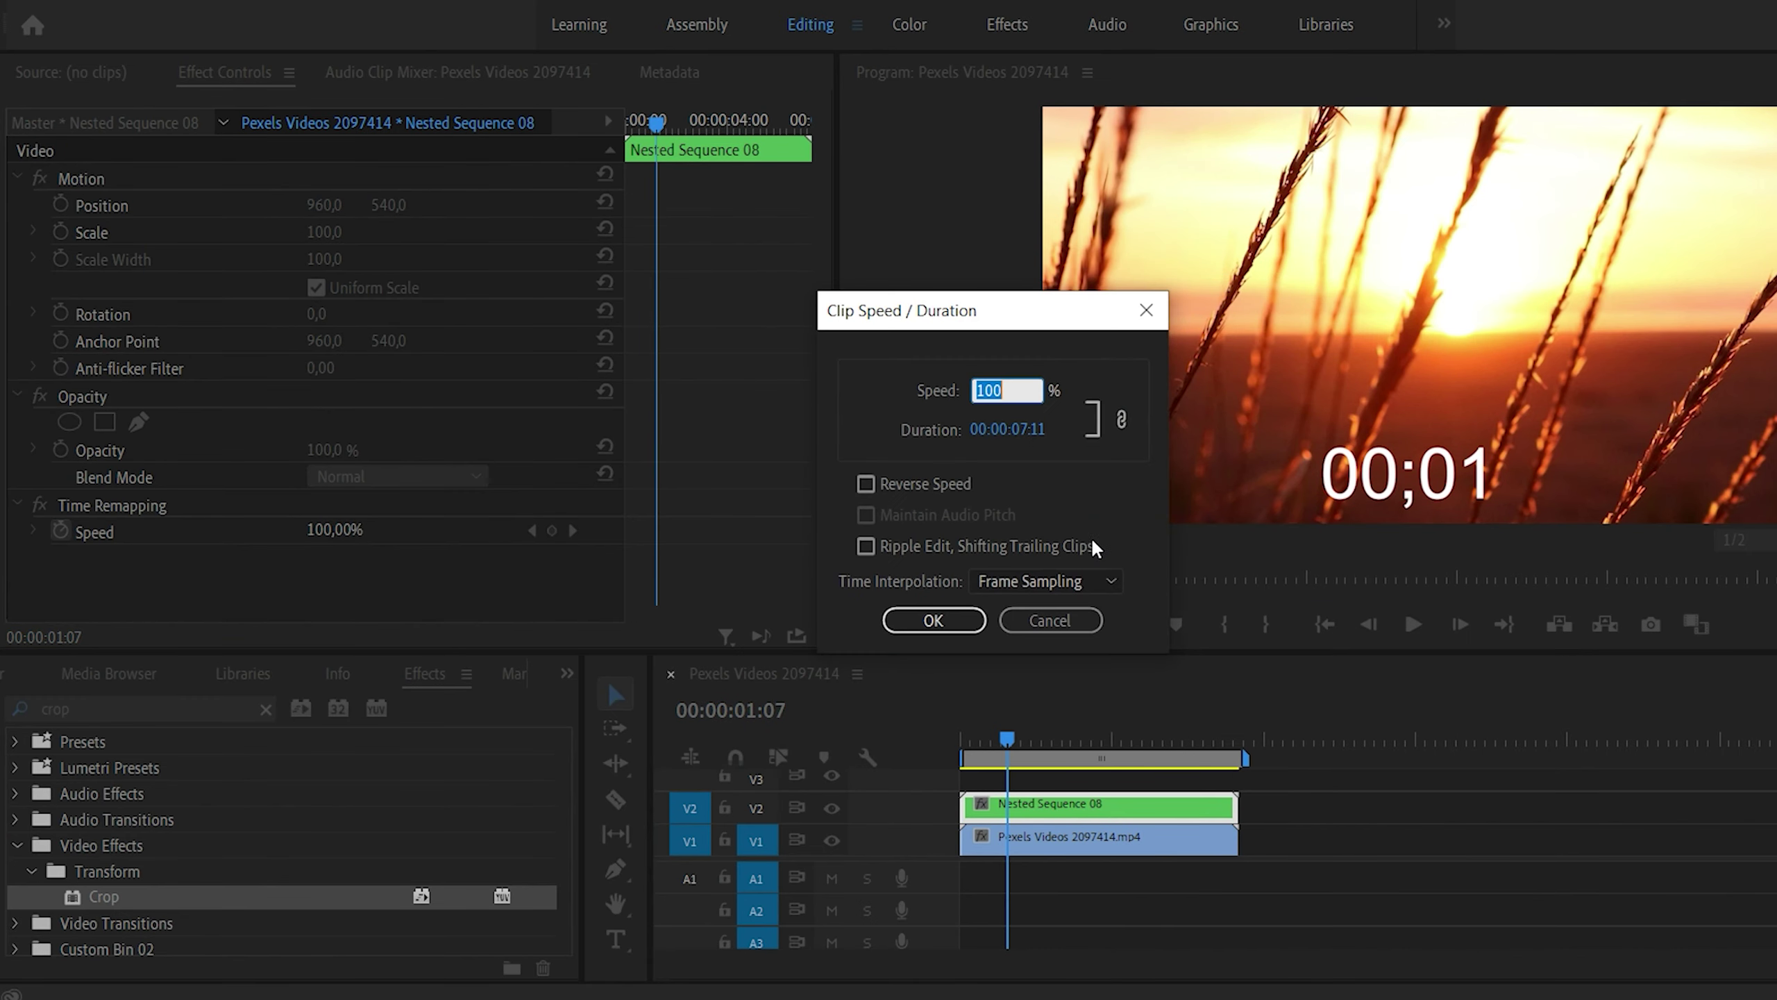
left_click(922, 483)
left_click(958, 620)
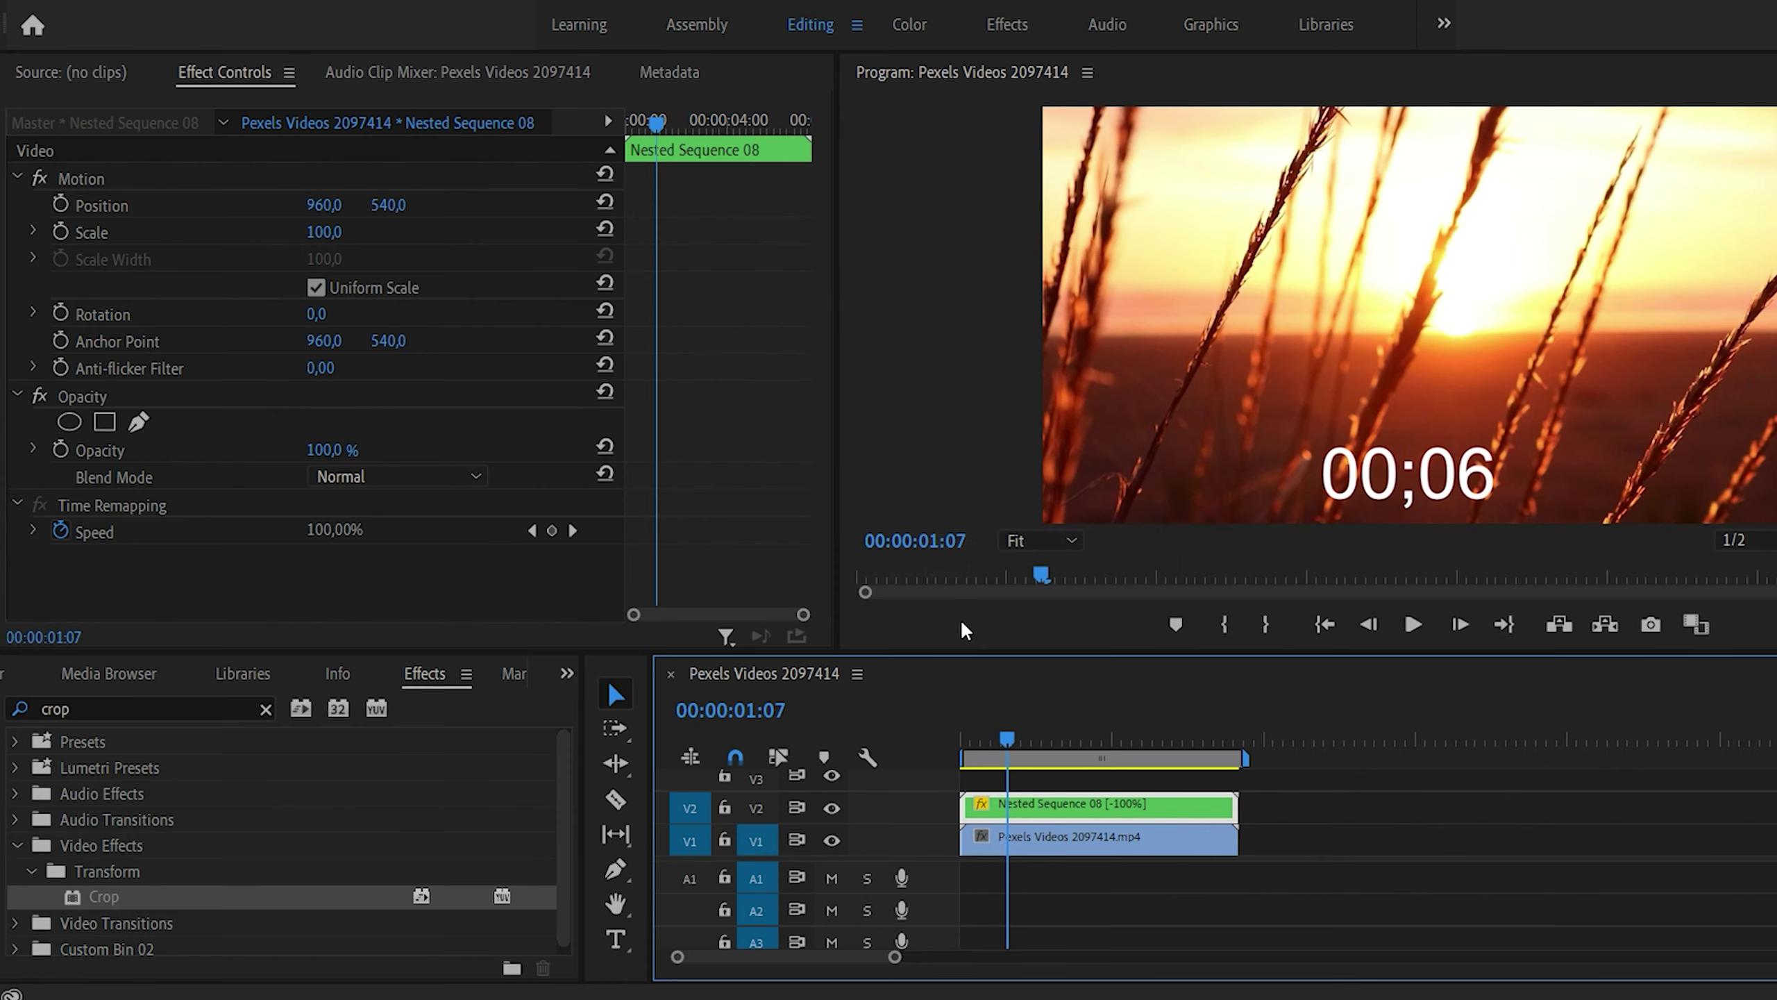
- Play the sequence from the start to check the countdown
left_click(962, 736)
left_click(1410, 625)
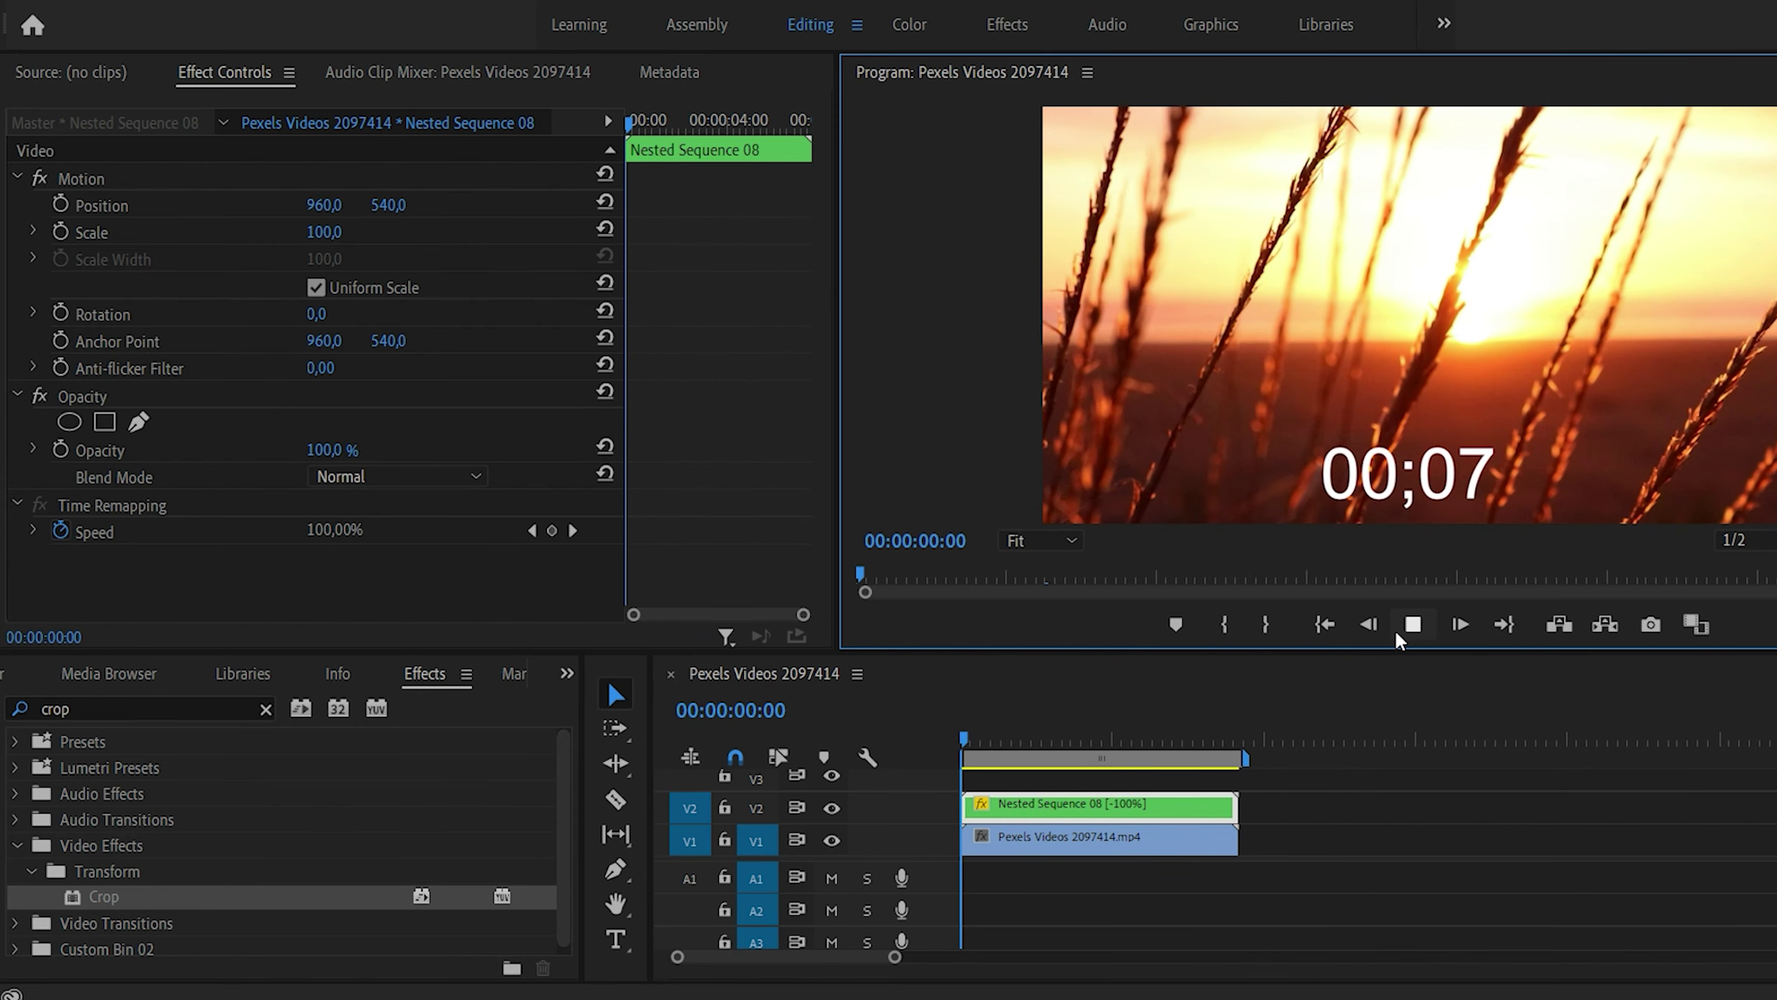
left_click(1395, 630)
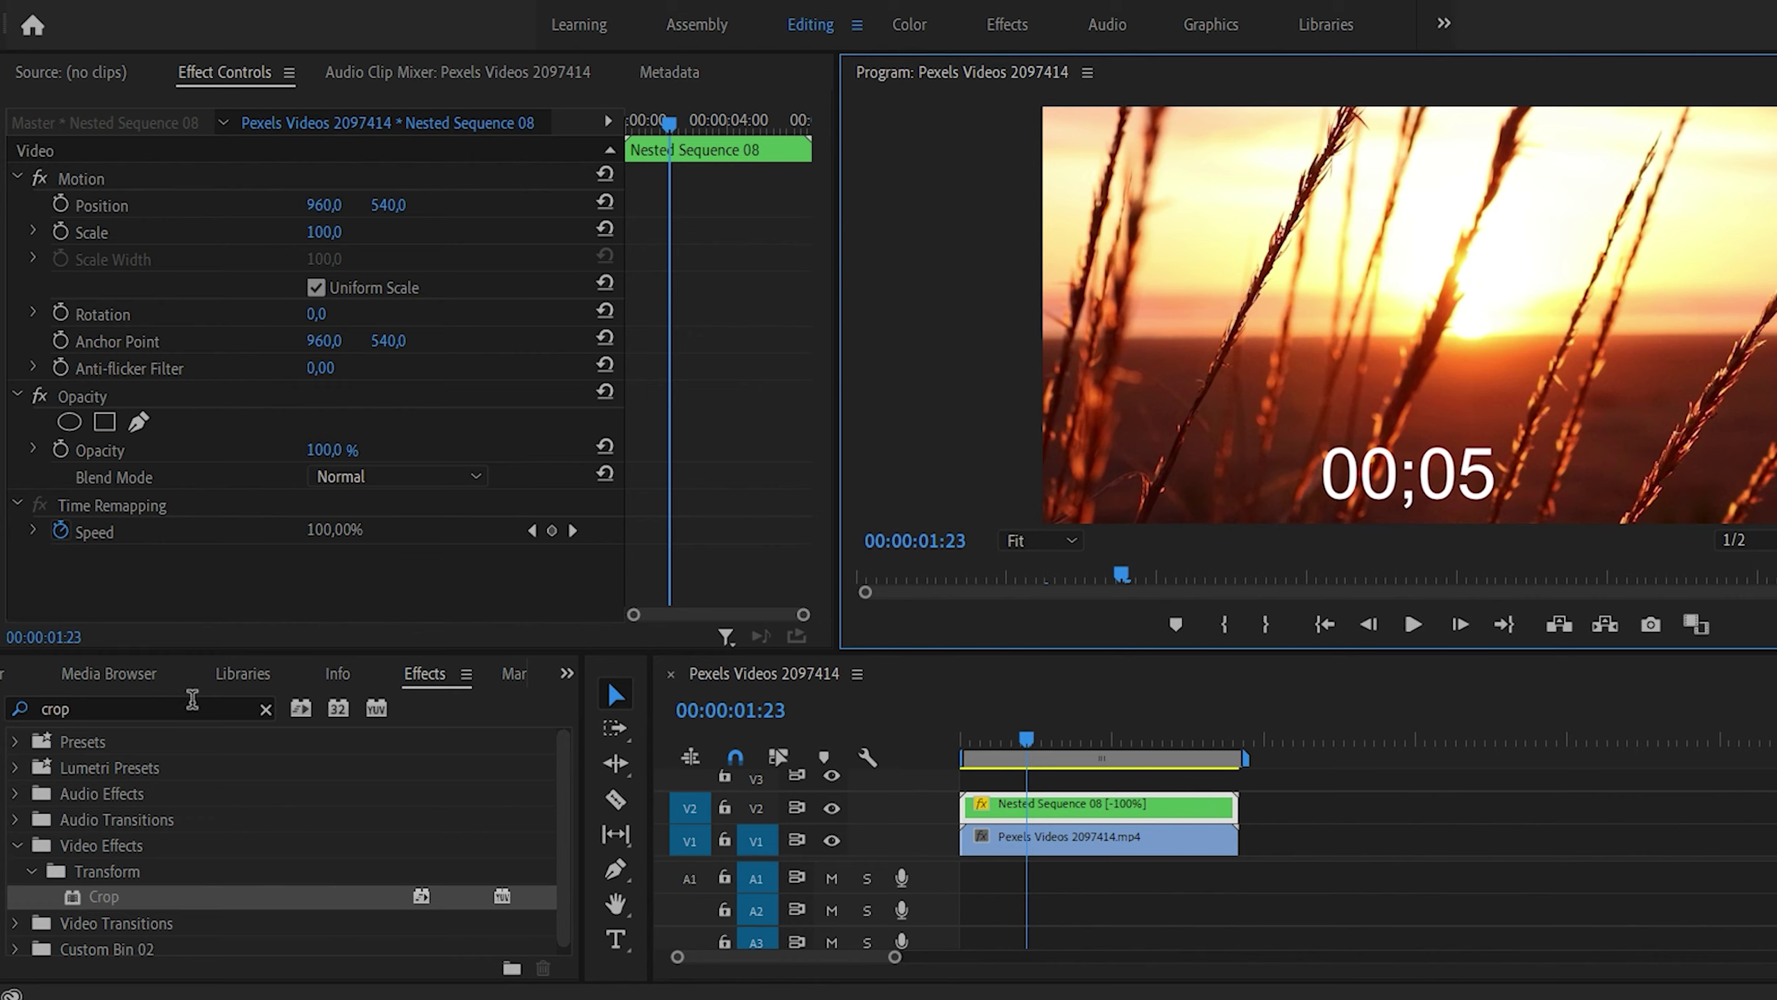
- Find the Change to Color effect and apply it to the nested sequence on V2
left_click(192, 698)
key("BackSpace")
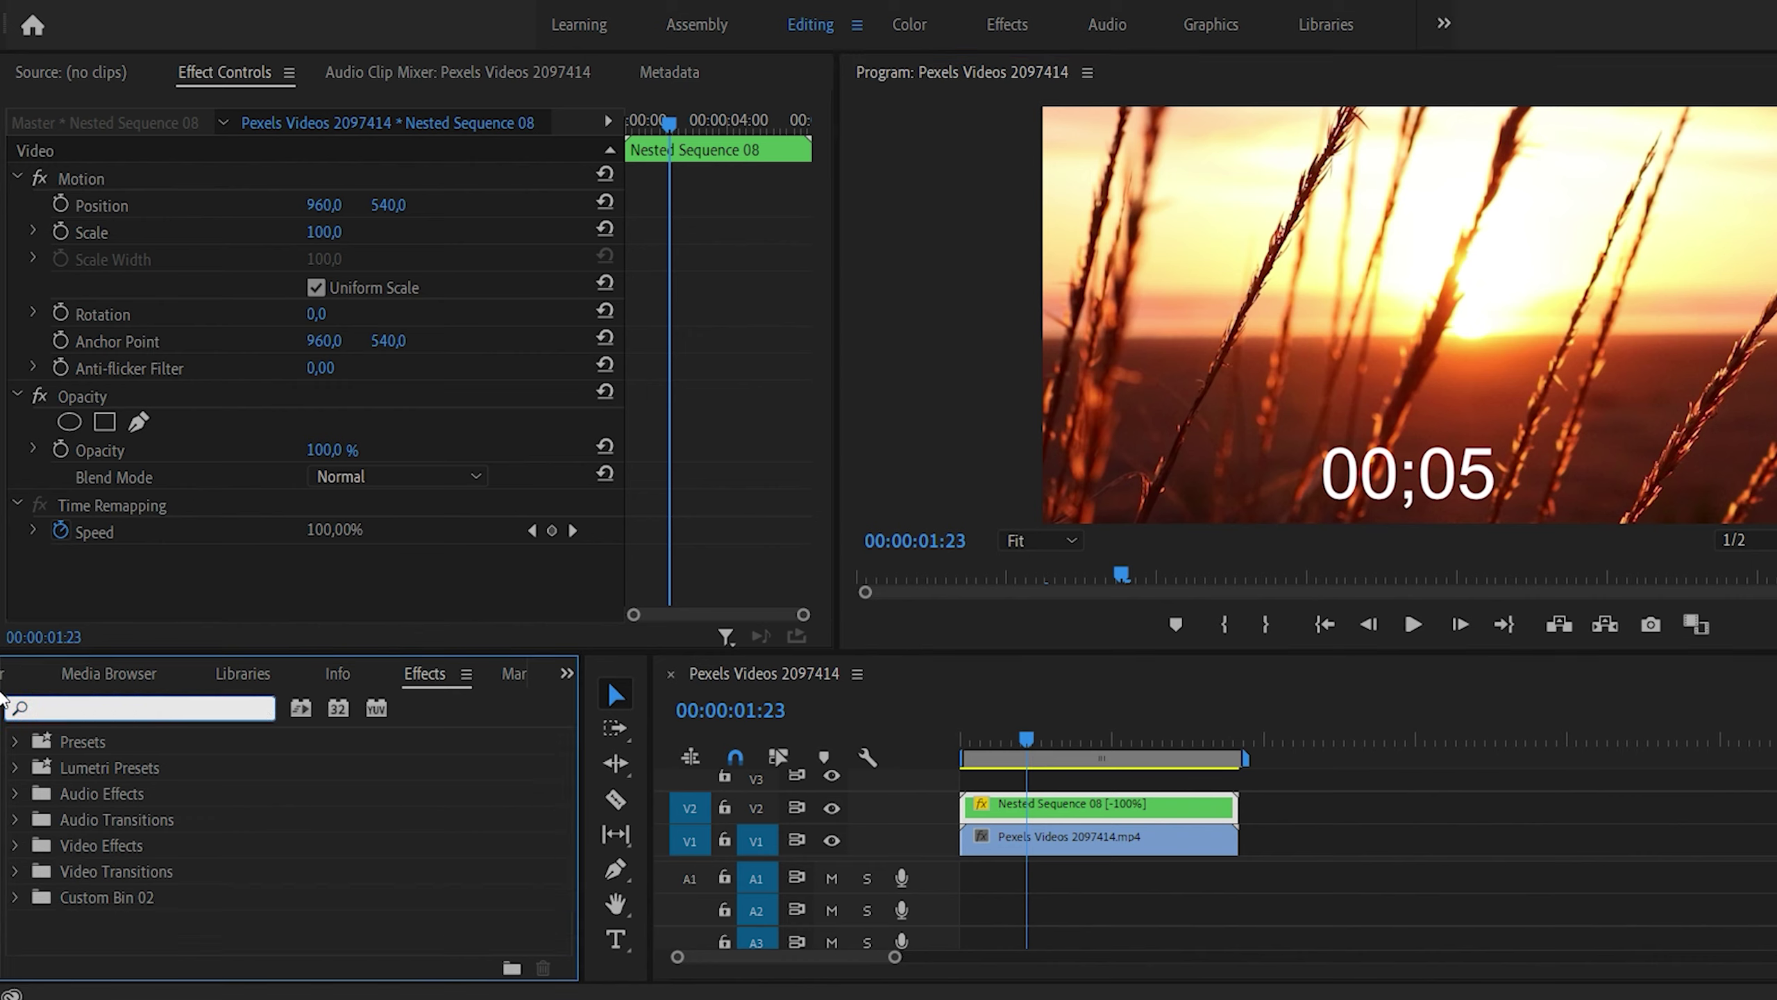
type("ch")
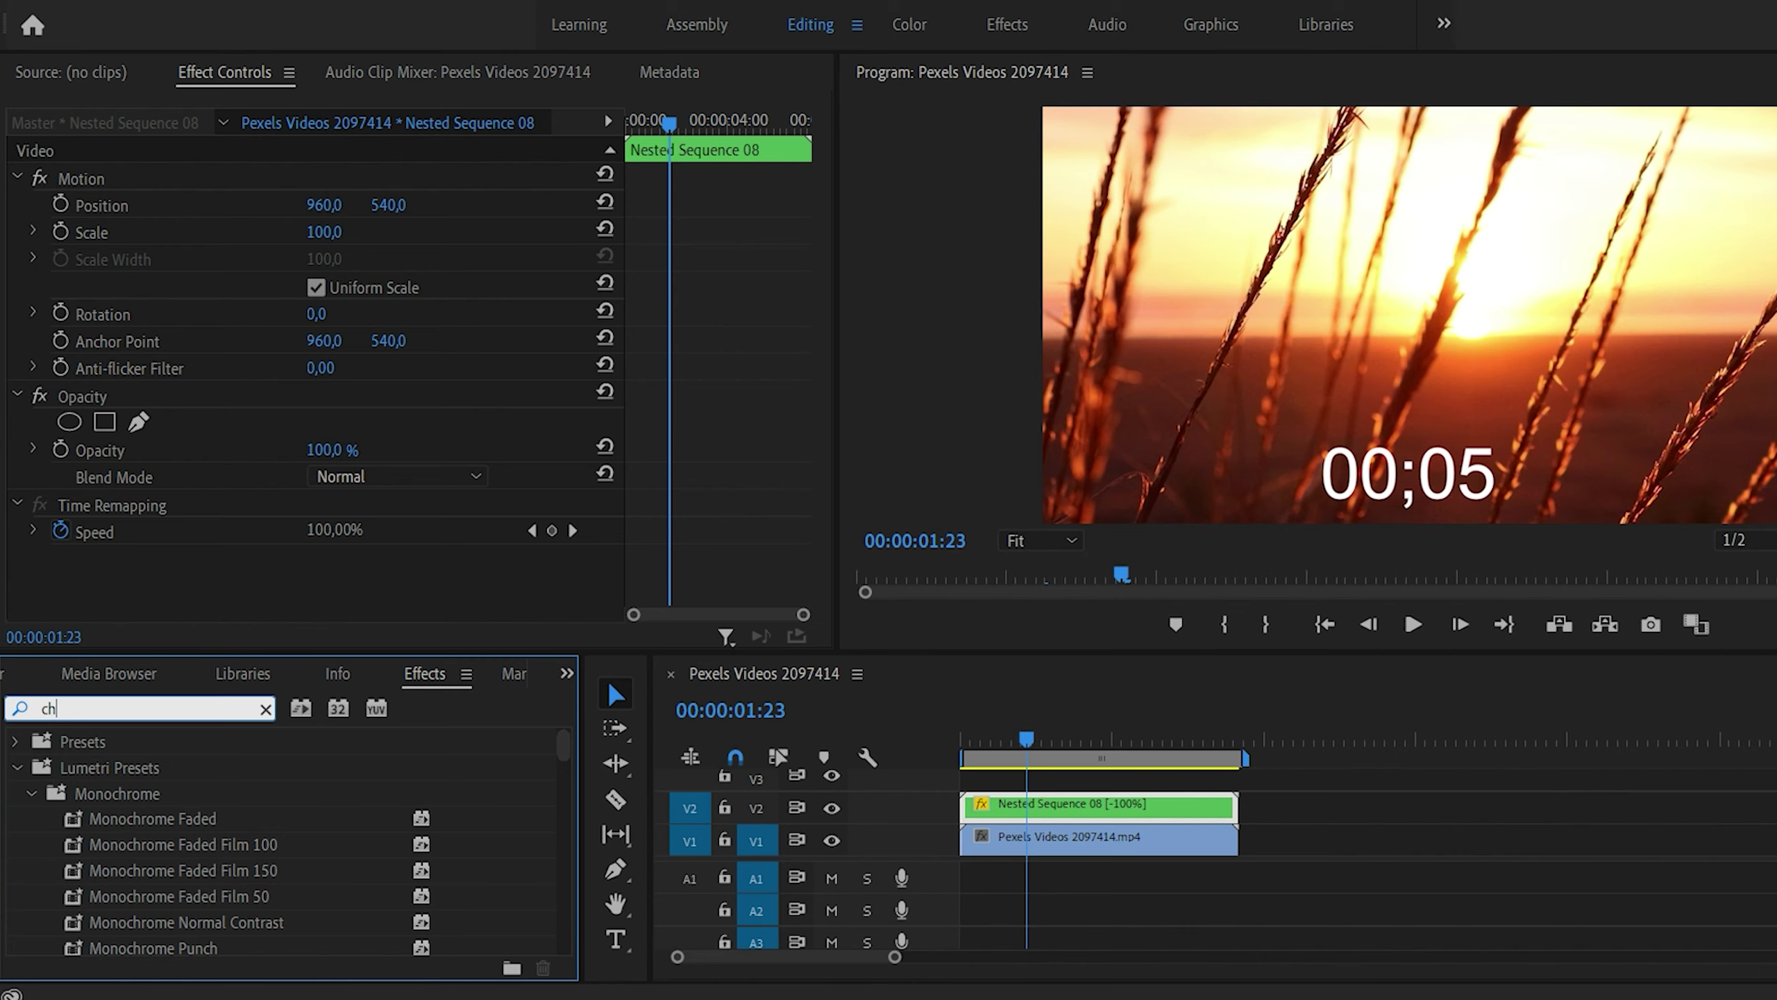
type("ange to color")
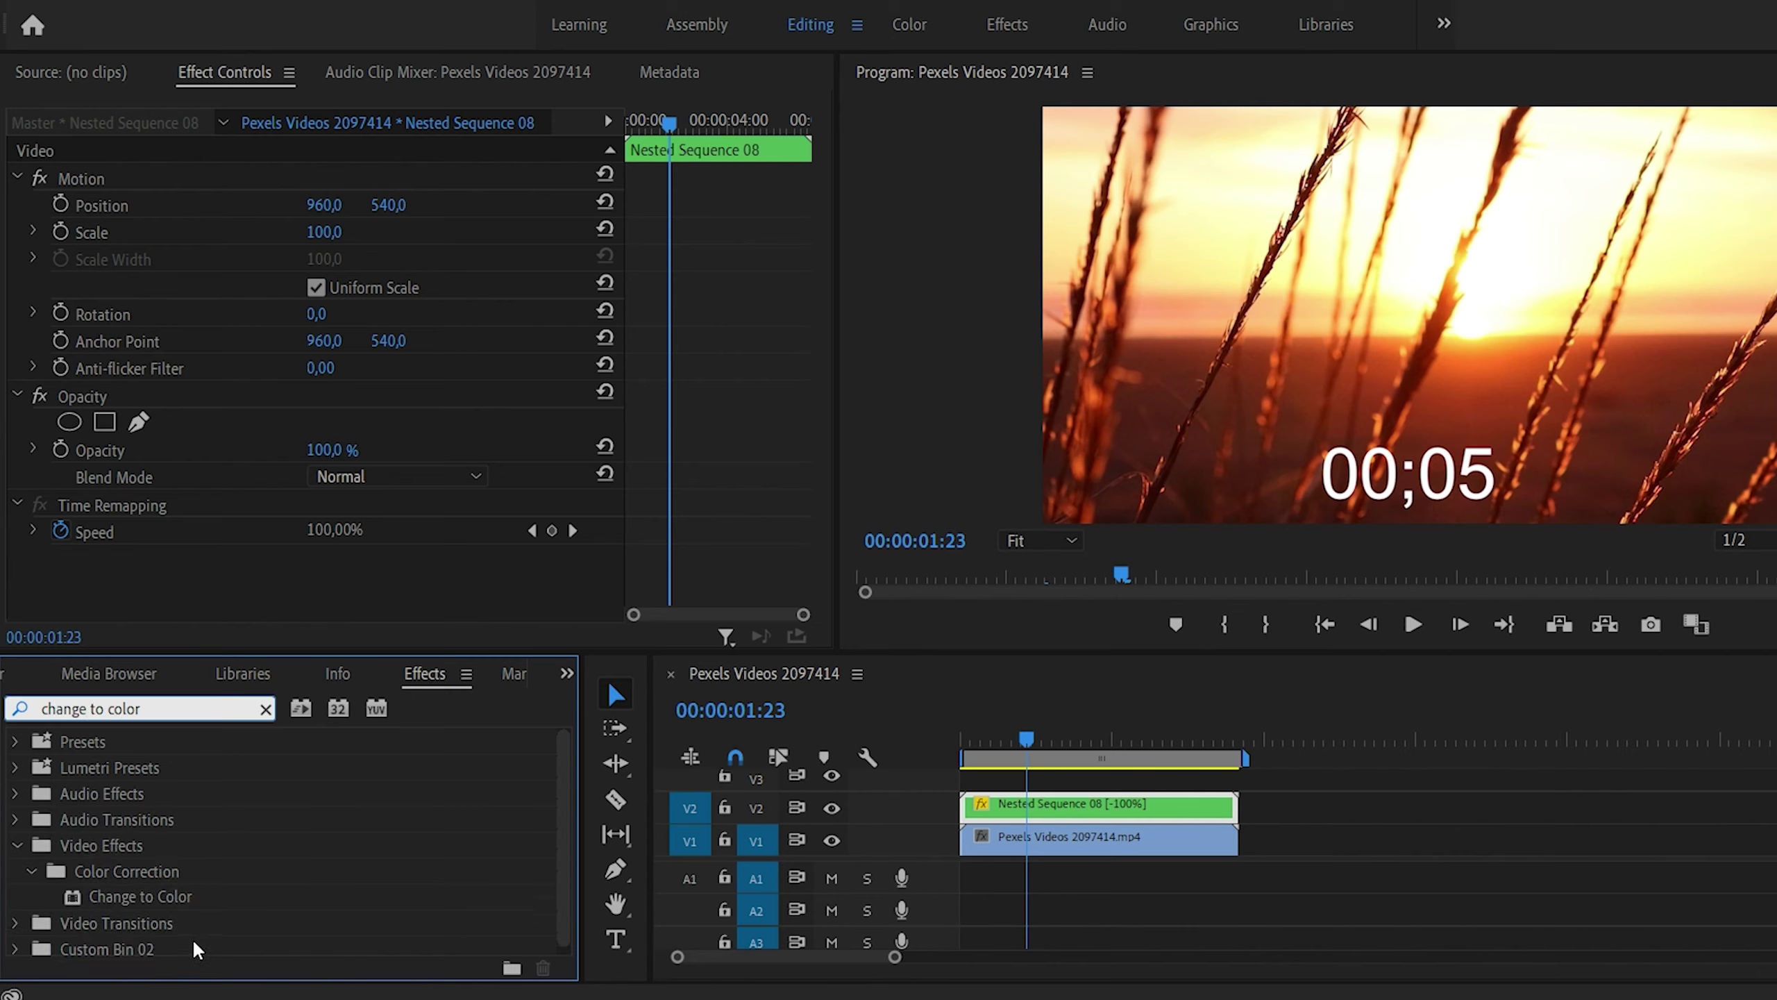
left_click_drag(147, 899, 1044, 802)
- Set Change to Color to affect Hue, Lightness & Saturation and pick red as the To color
scroll(397, 404, "down", 5)
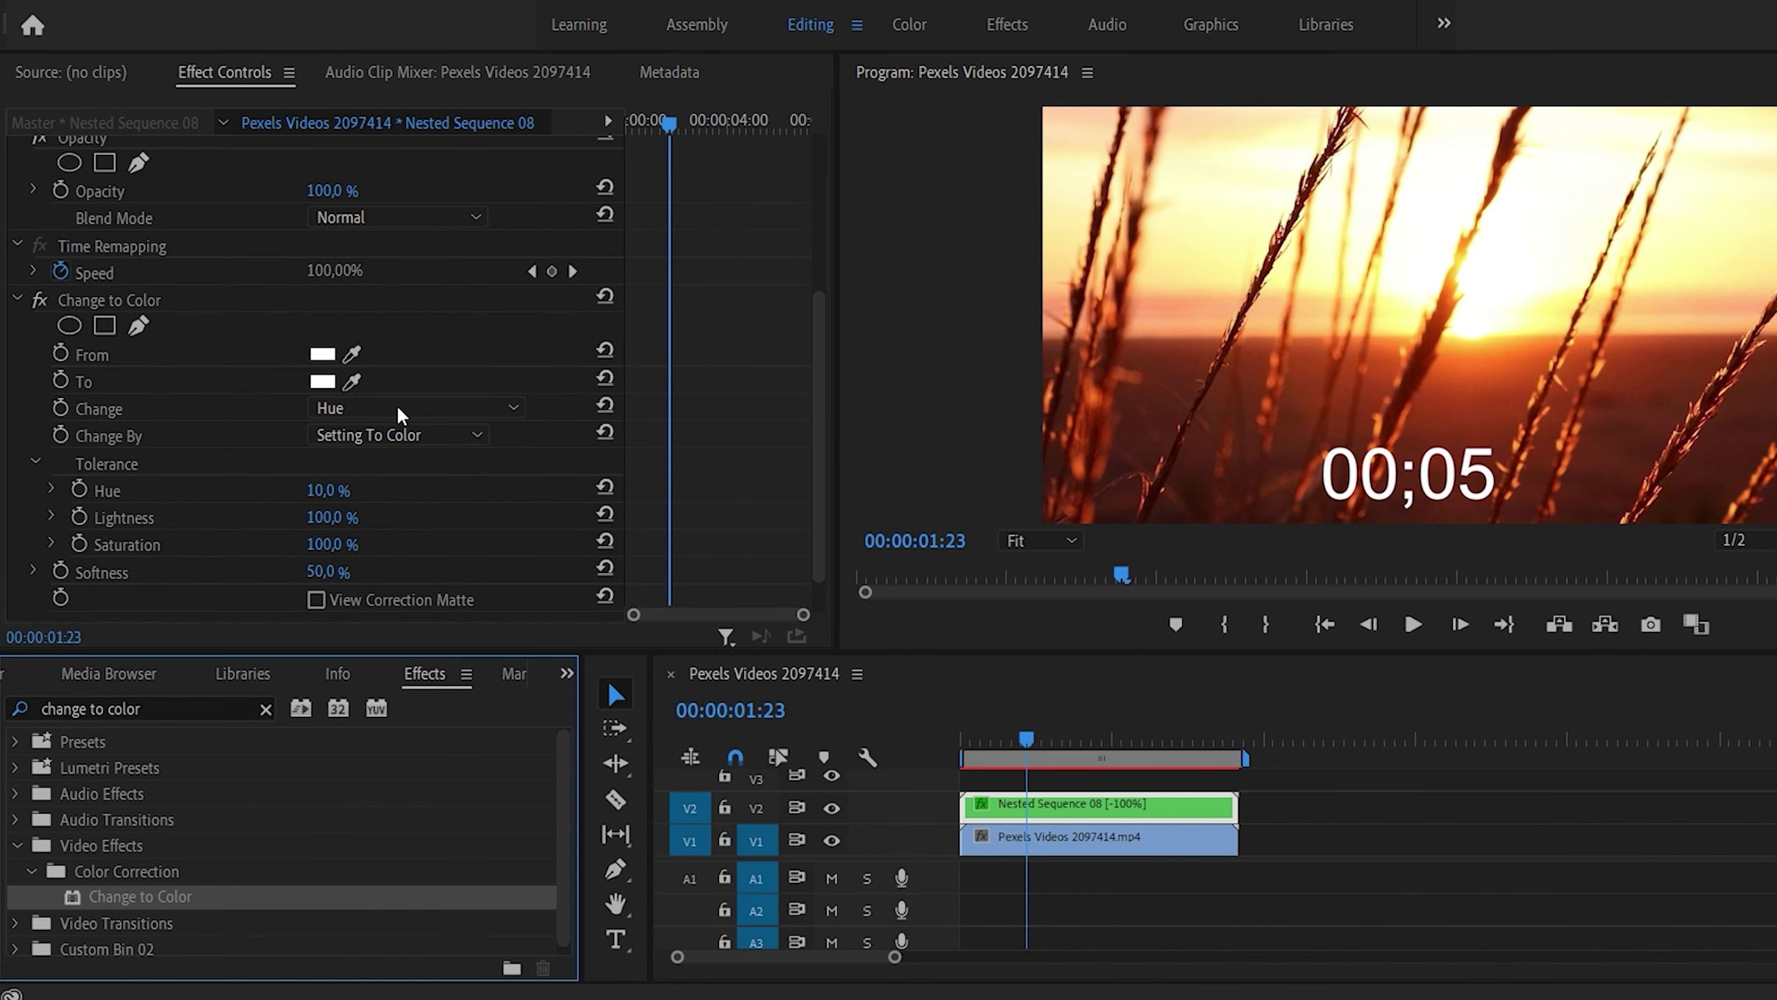
left_click(420, 409)
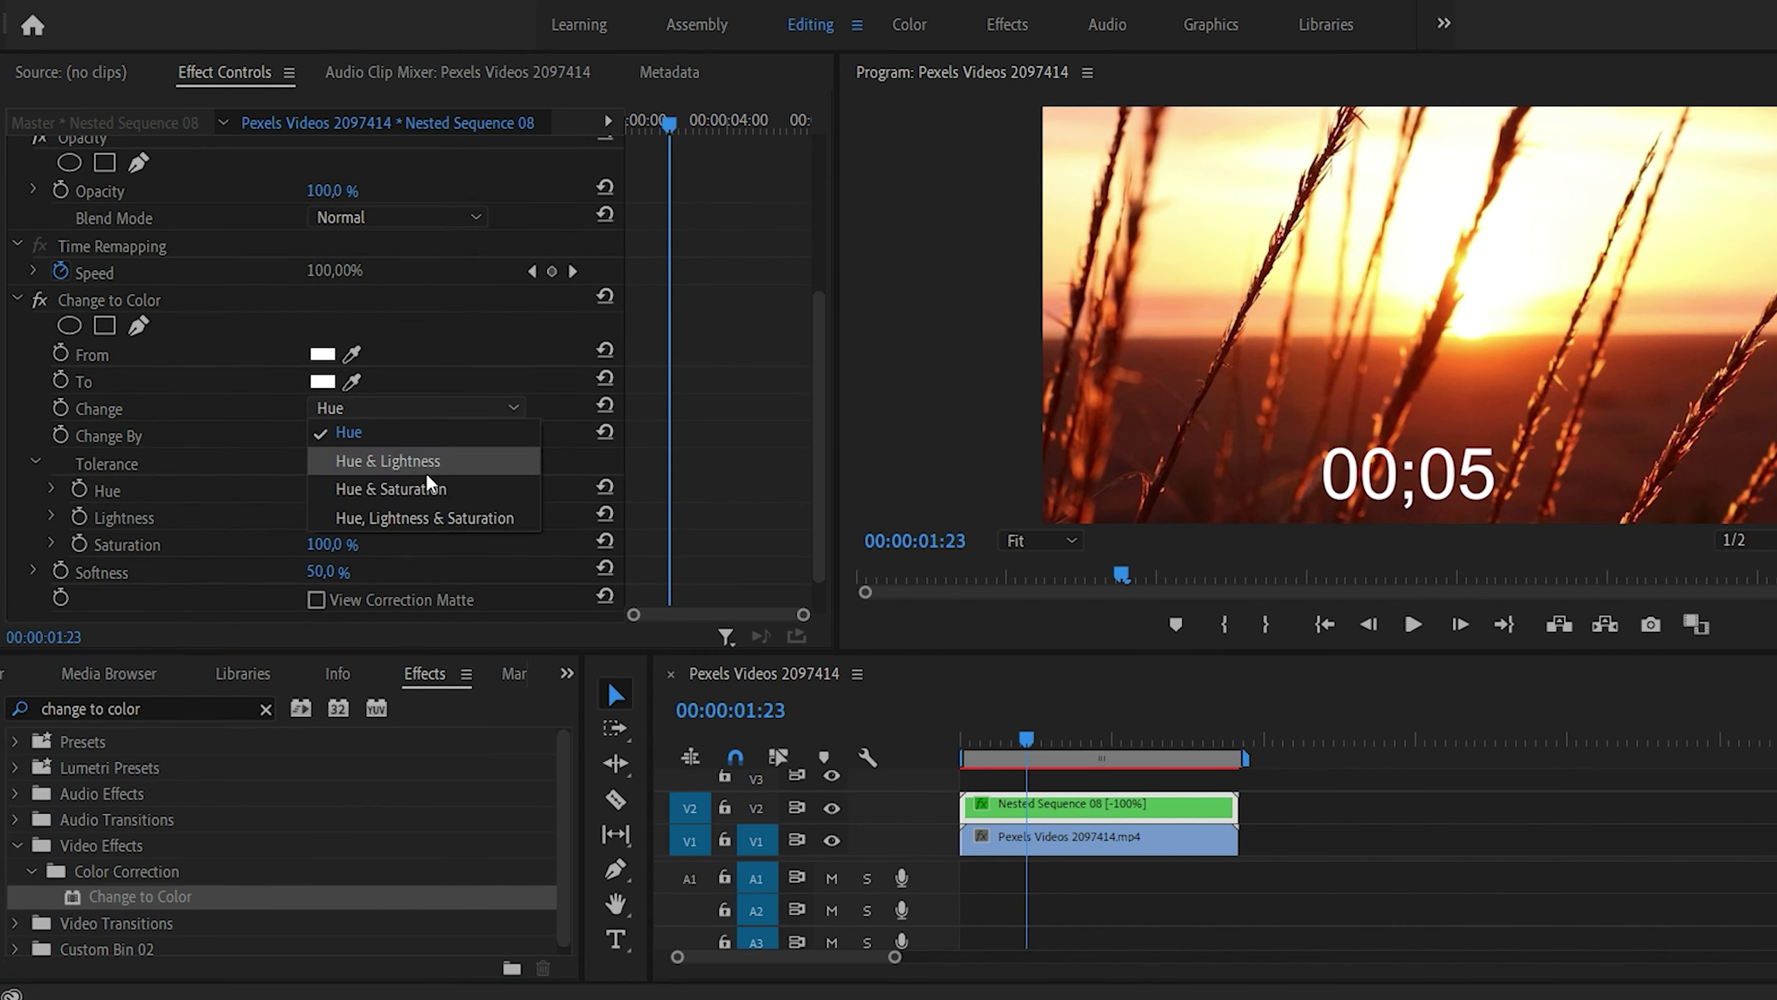
left_click(445, 509)
left_click(324, 382)
left_click(794, 469)
left_click(862, 549)
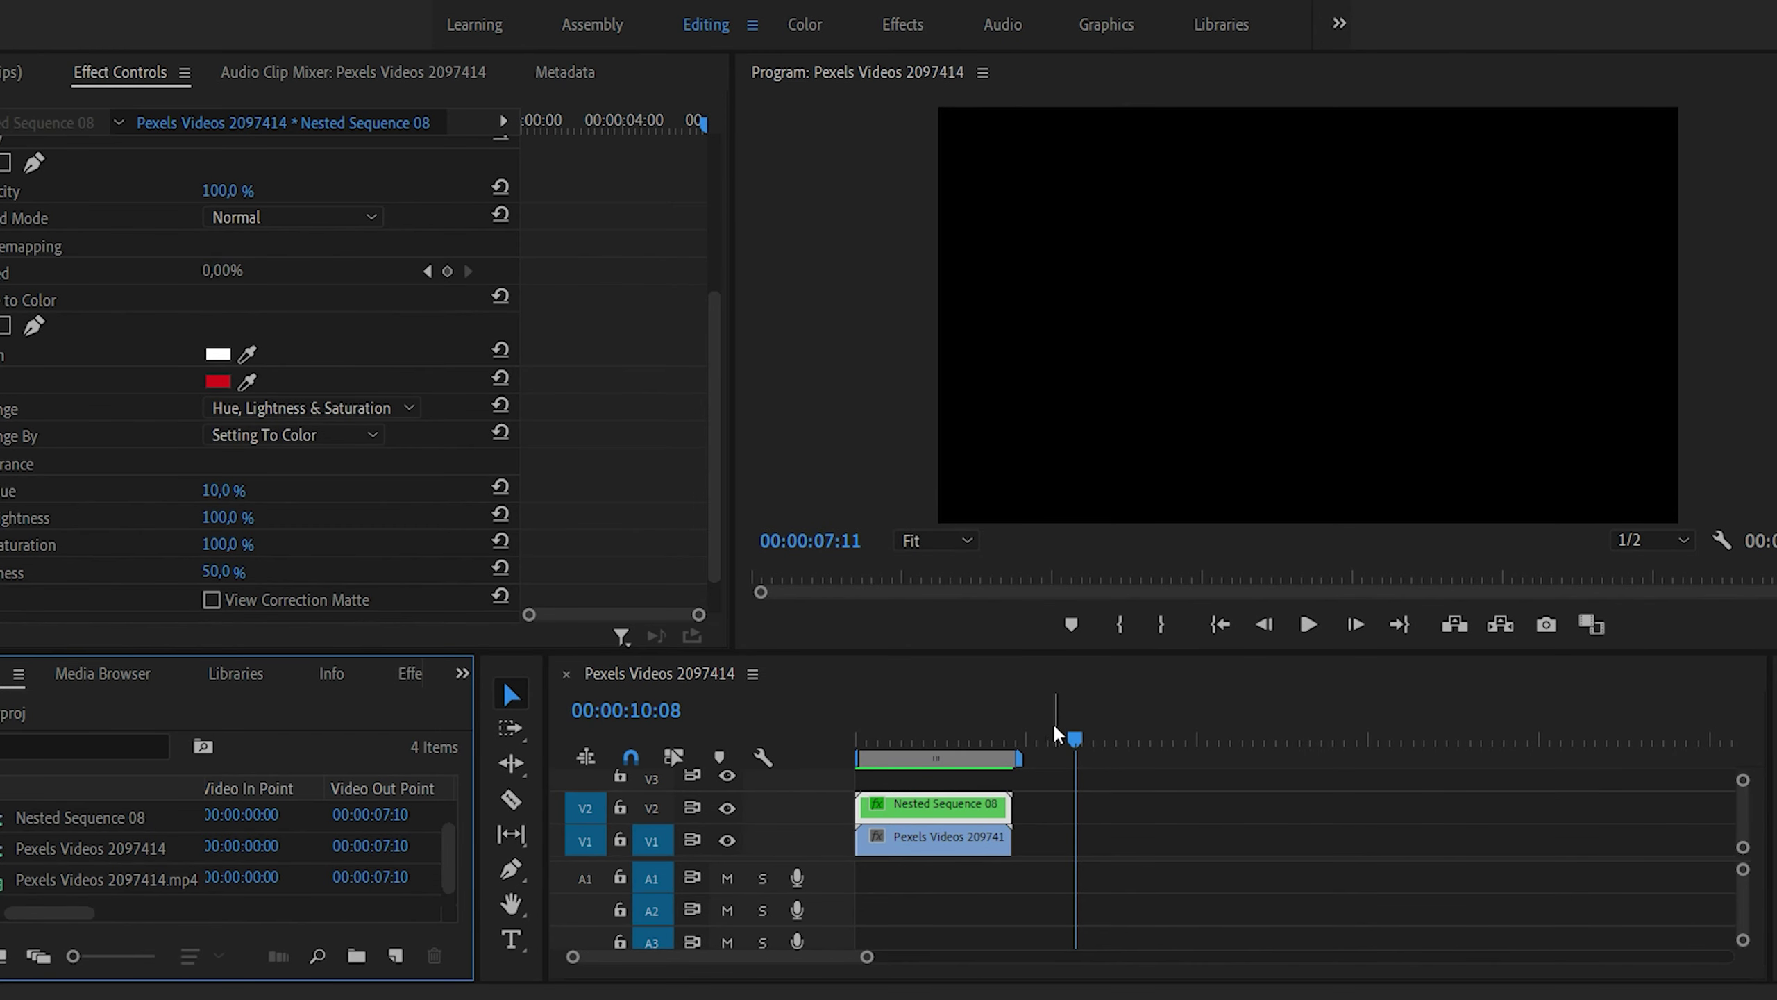
- Move the playhead to 00:00:12:02 and create a 1920 x 1080 color matte in colour 4D89A4, named Background
left_click_drag(1054, 737, 1081, 735)
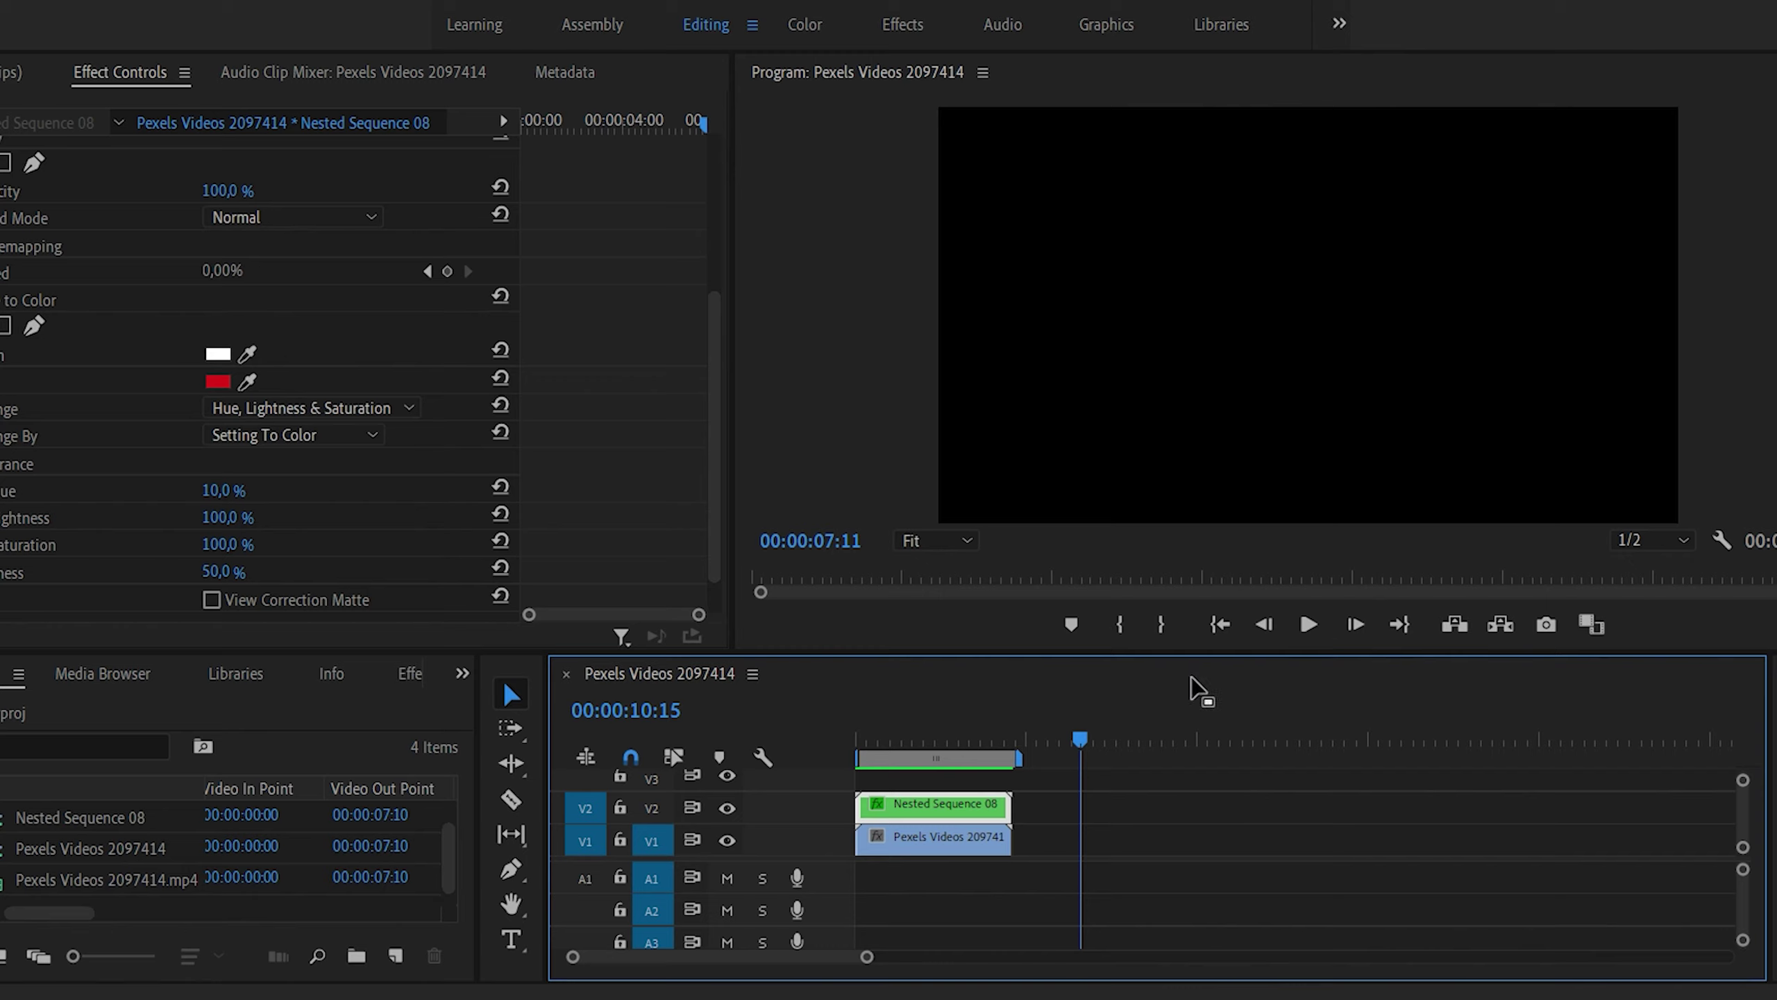
left_click_drag(1070, 735, 1107, 774)
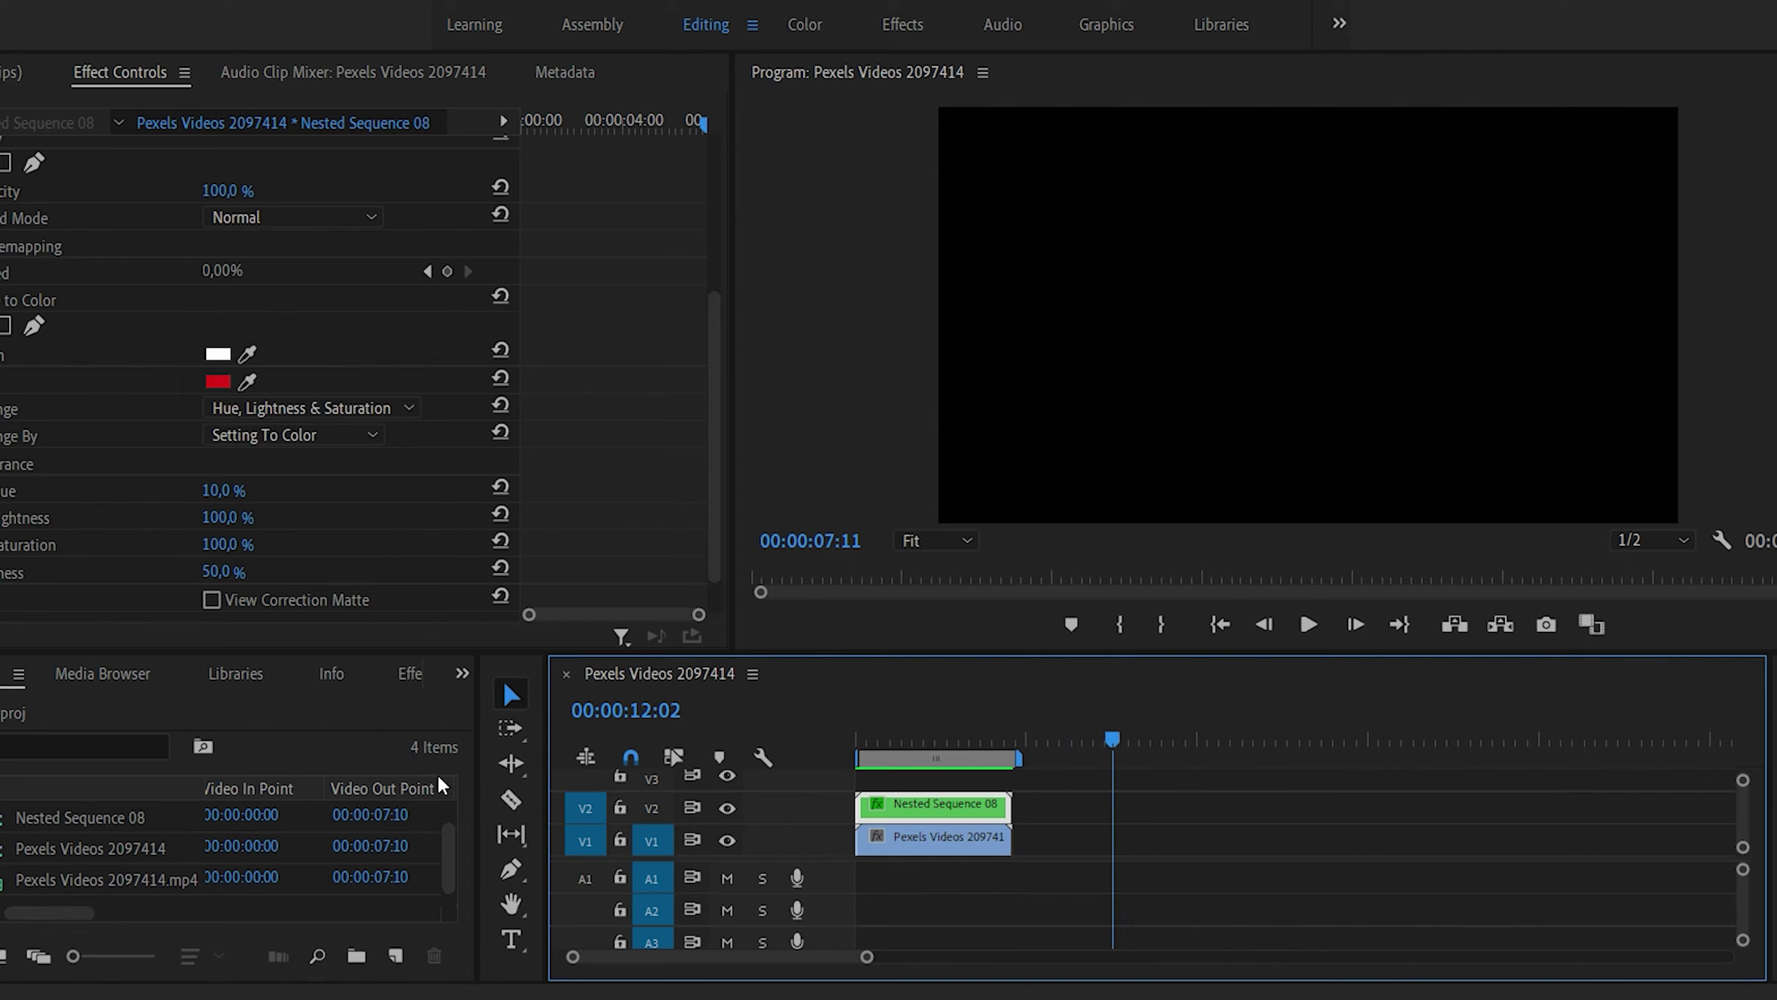
left_click(393, 956)
left_click(451, 834)
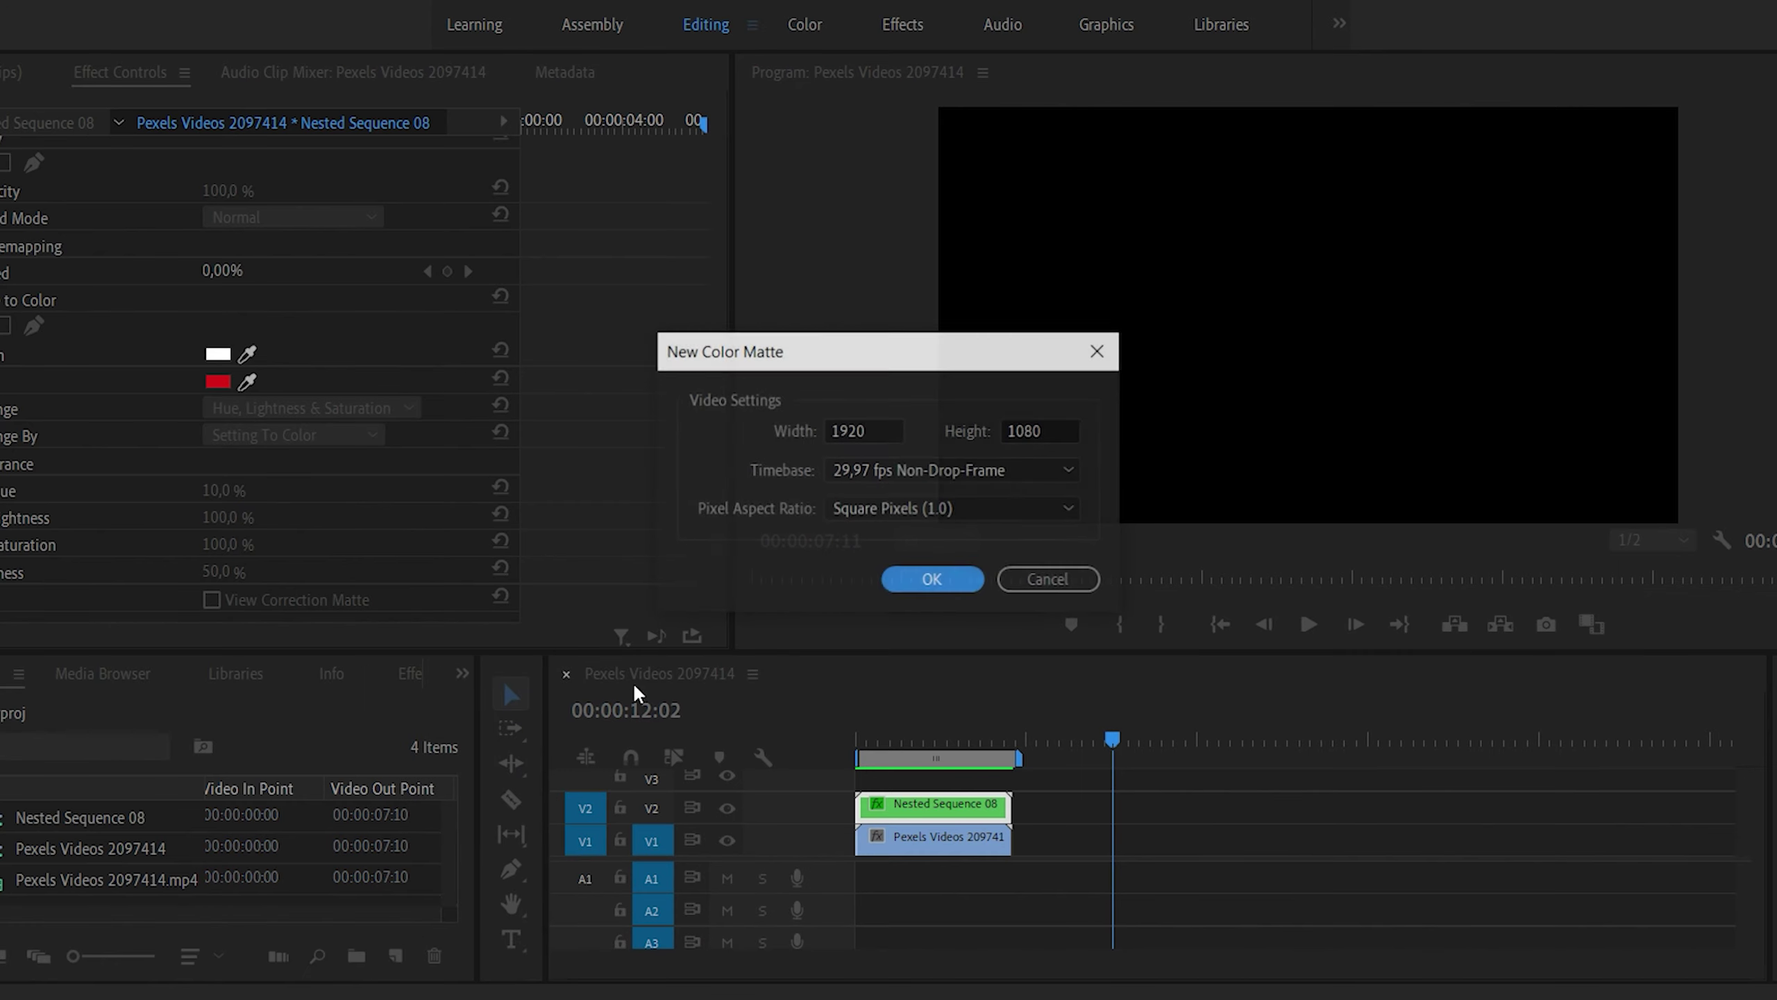
left_click(922, 577)
left_click(936, 600)
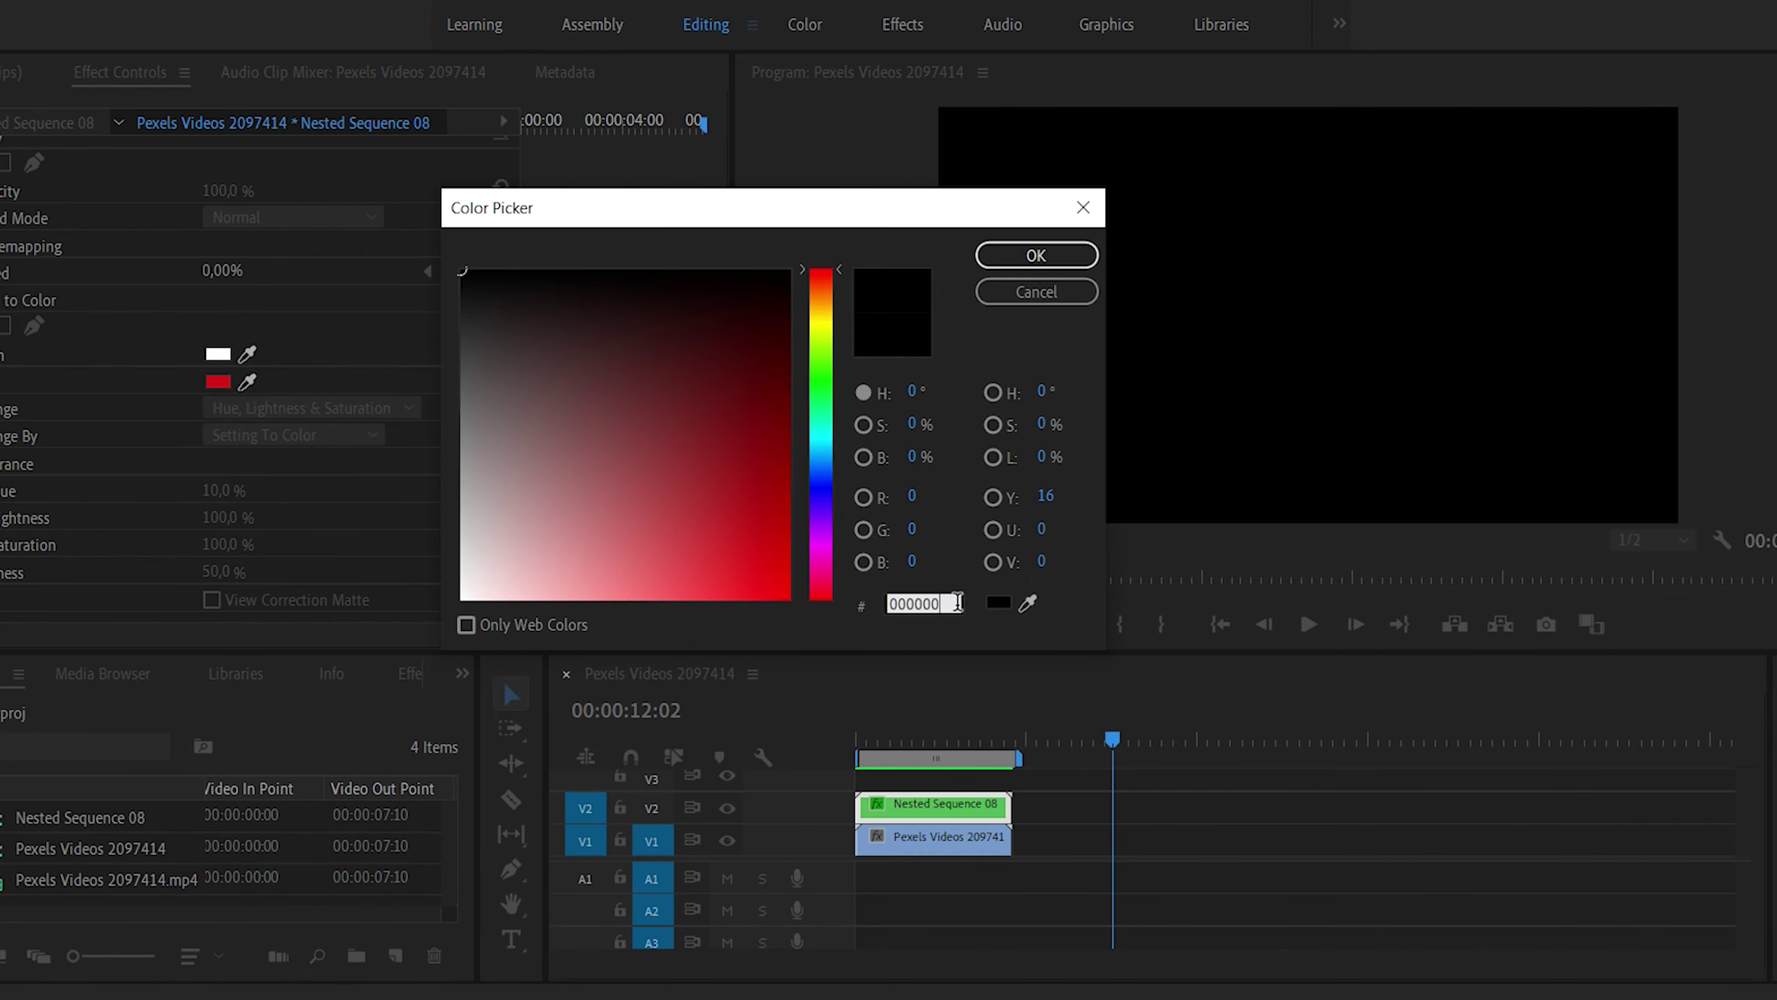
key("BackSpace")
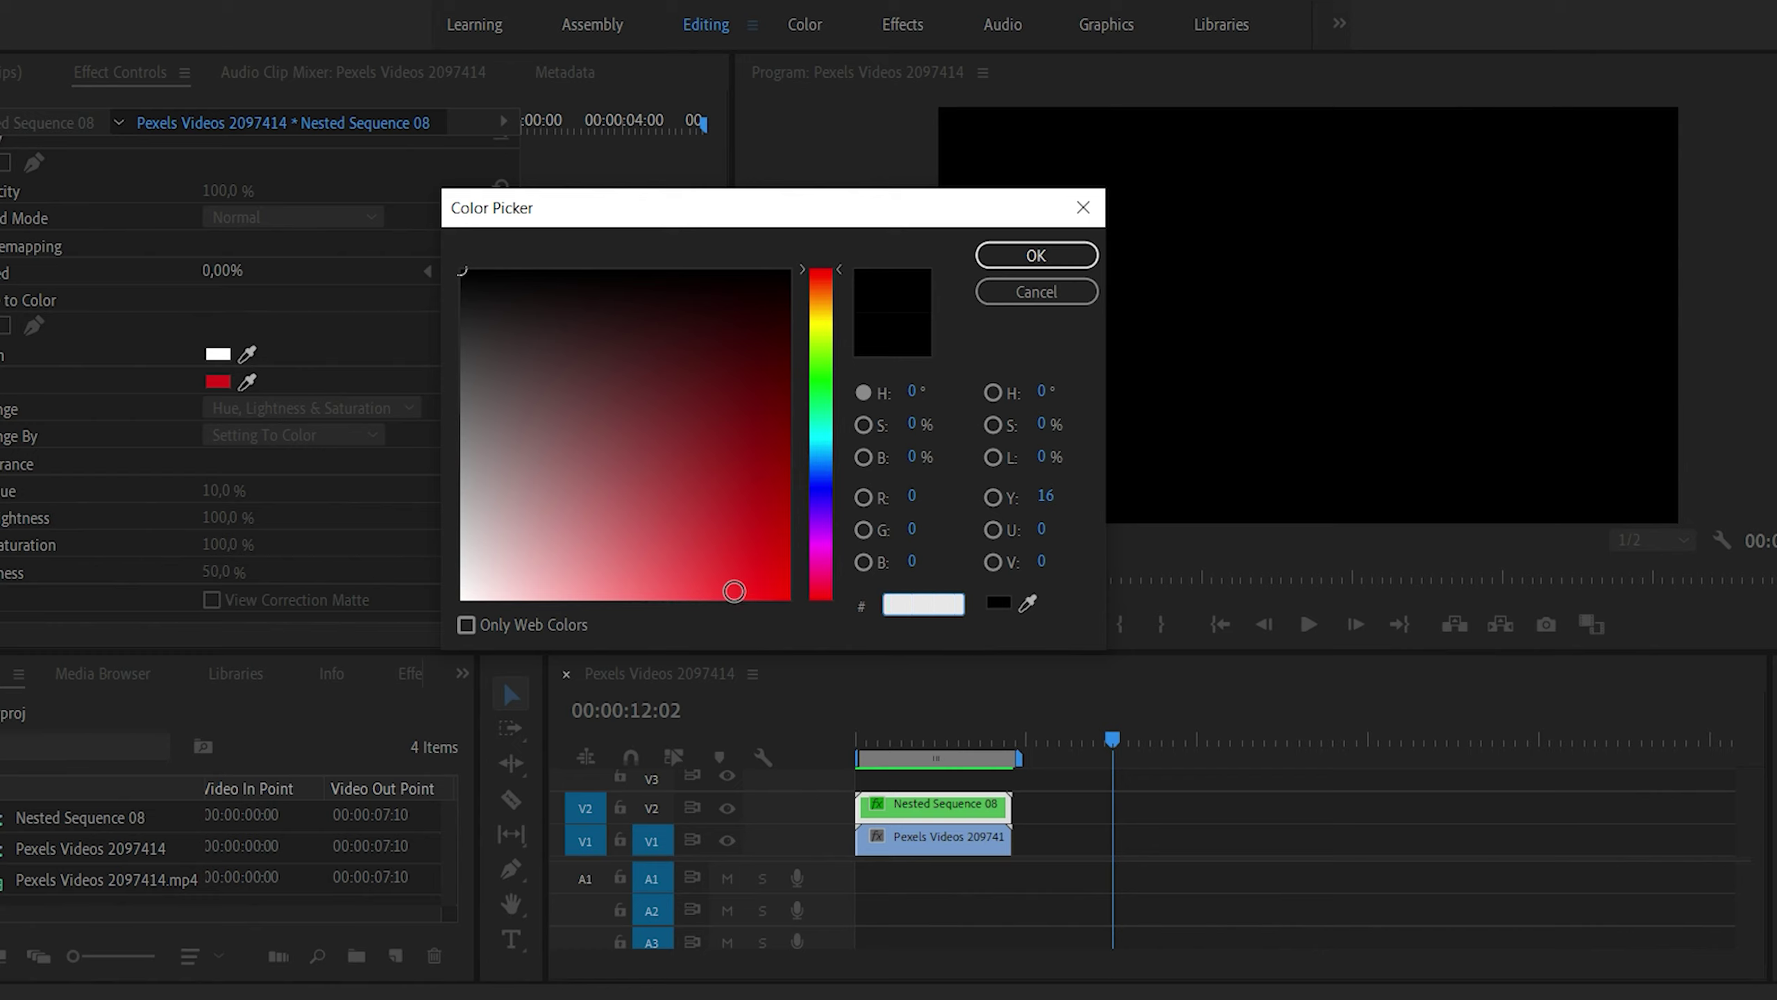
type("4D89A4")
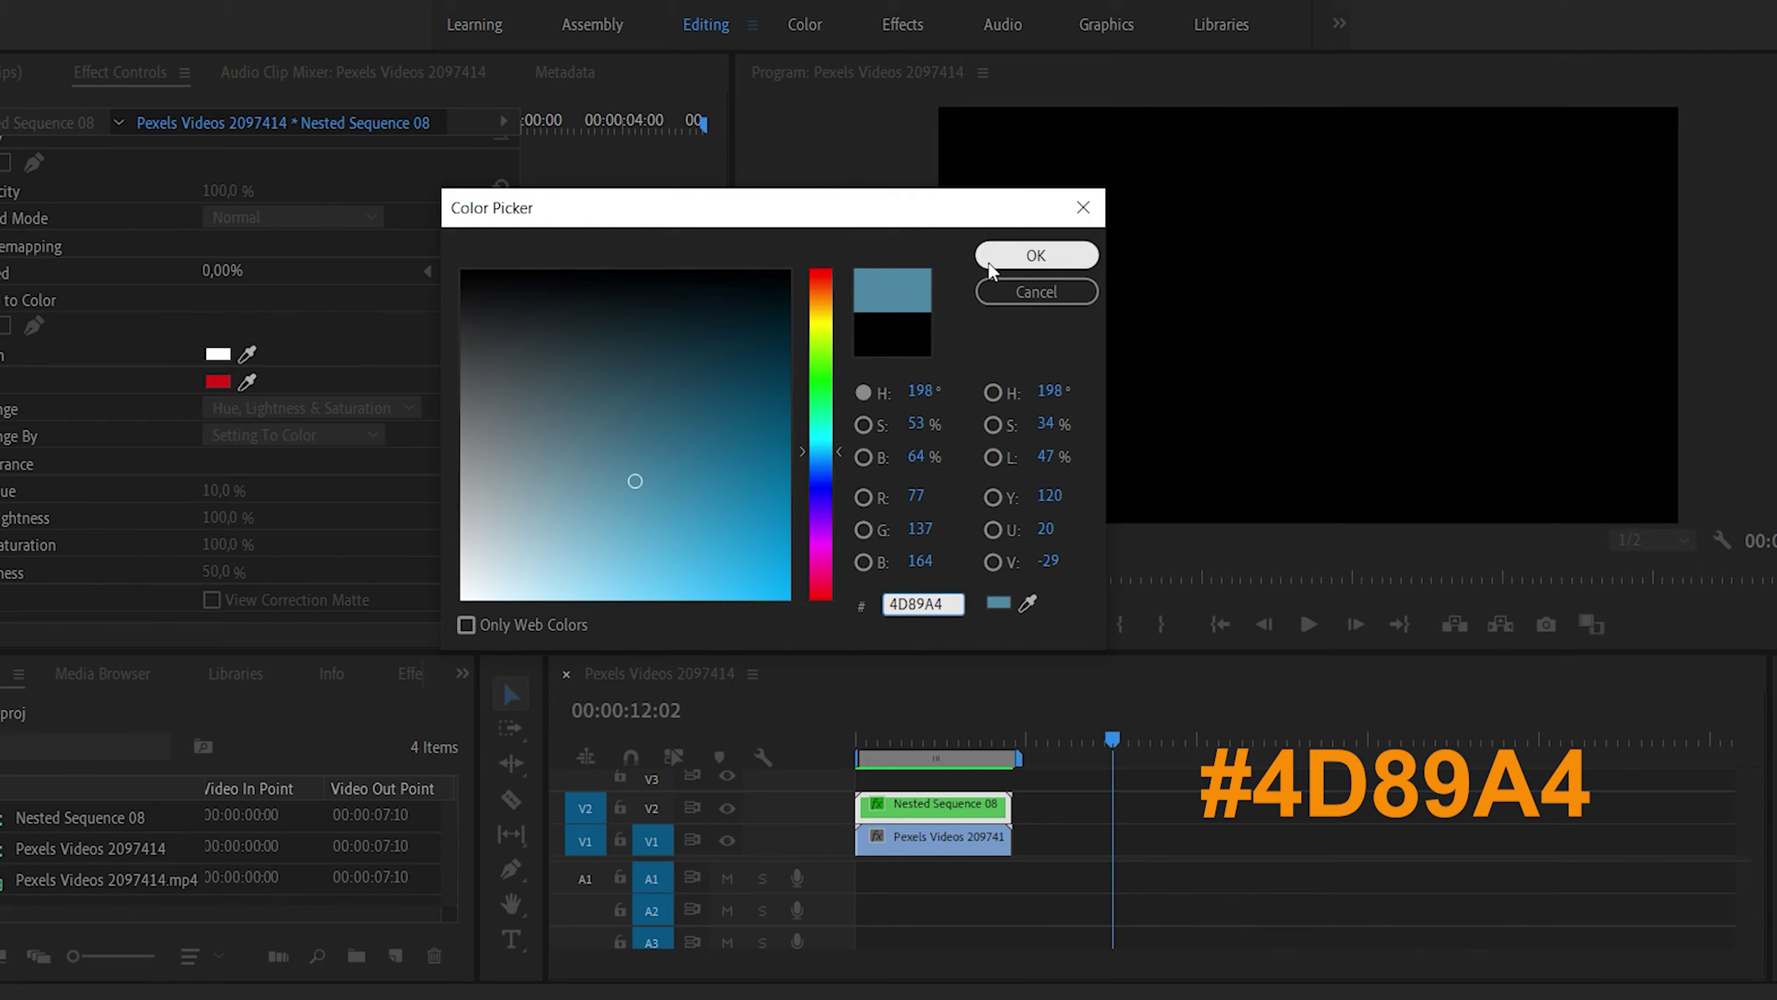
left_click(990, 269)
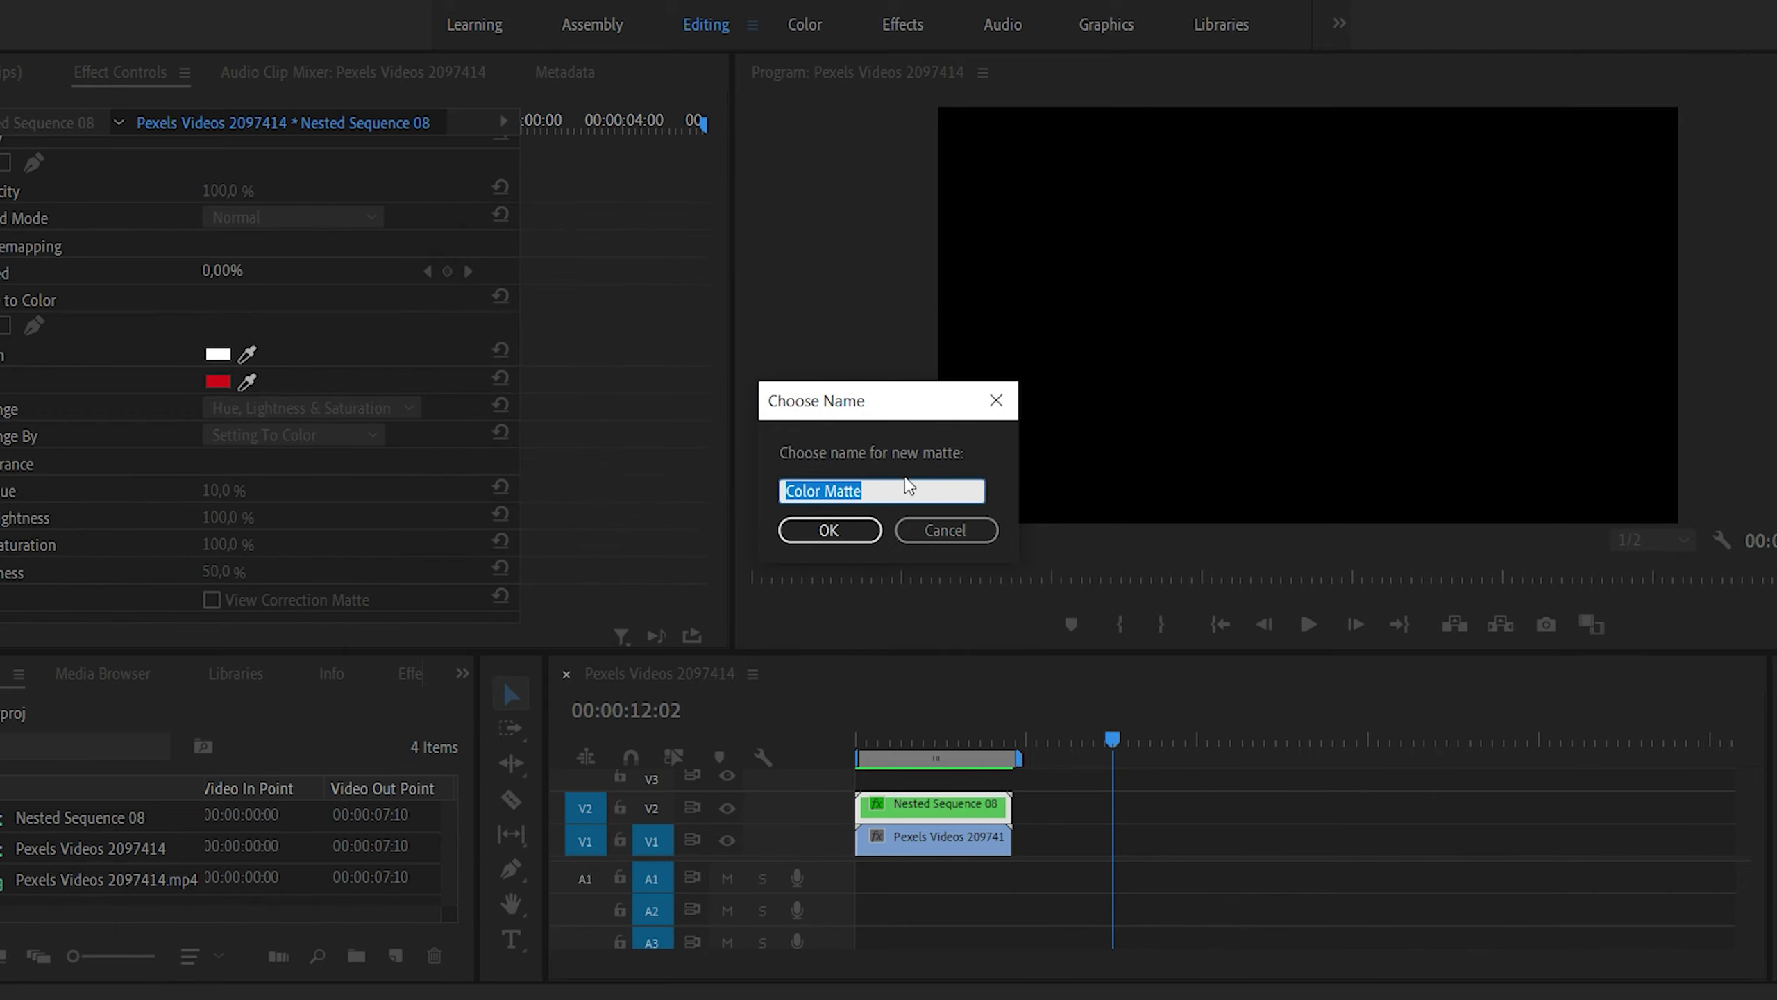
type("Background")
left_click(829, 530)
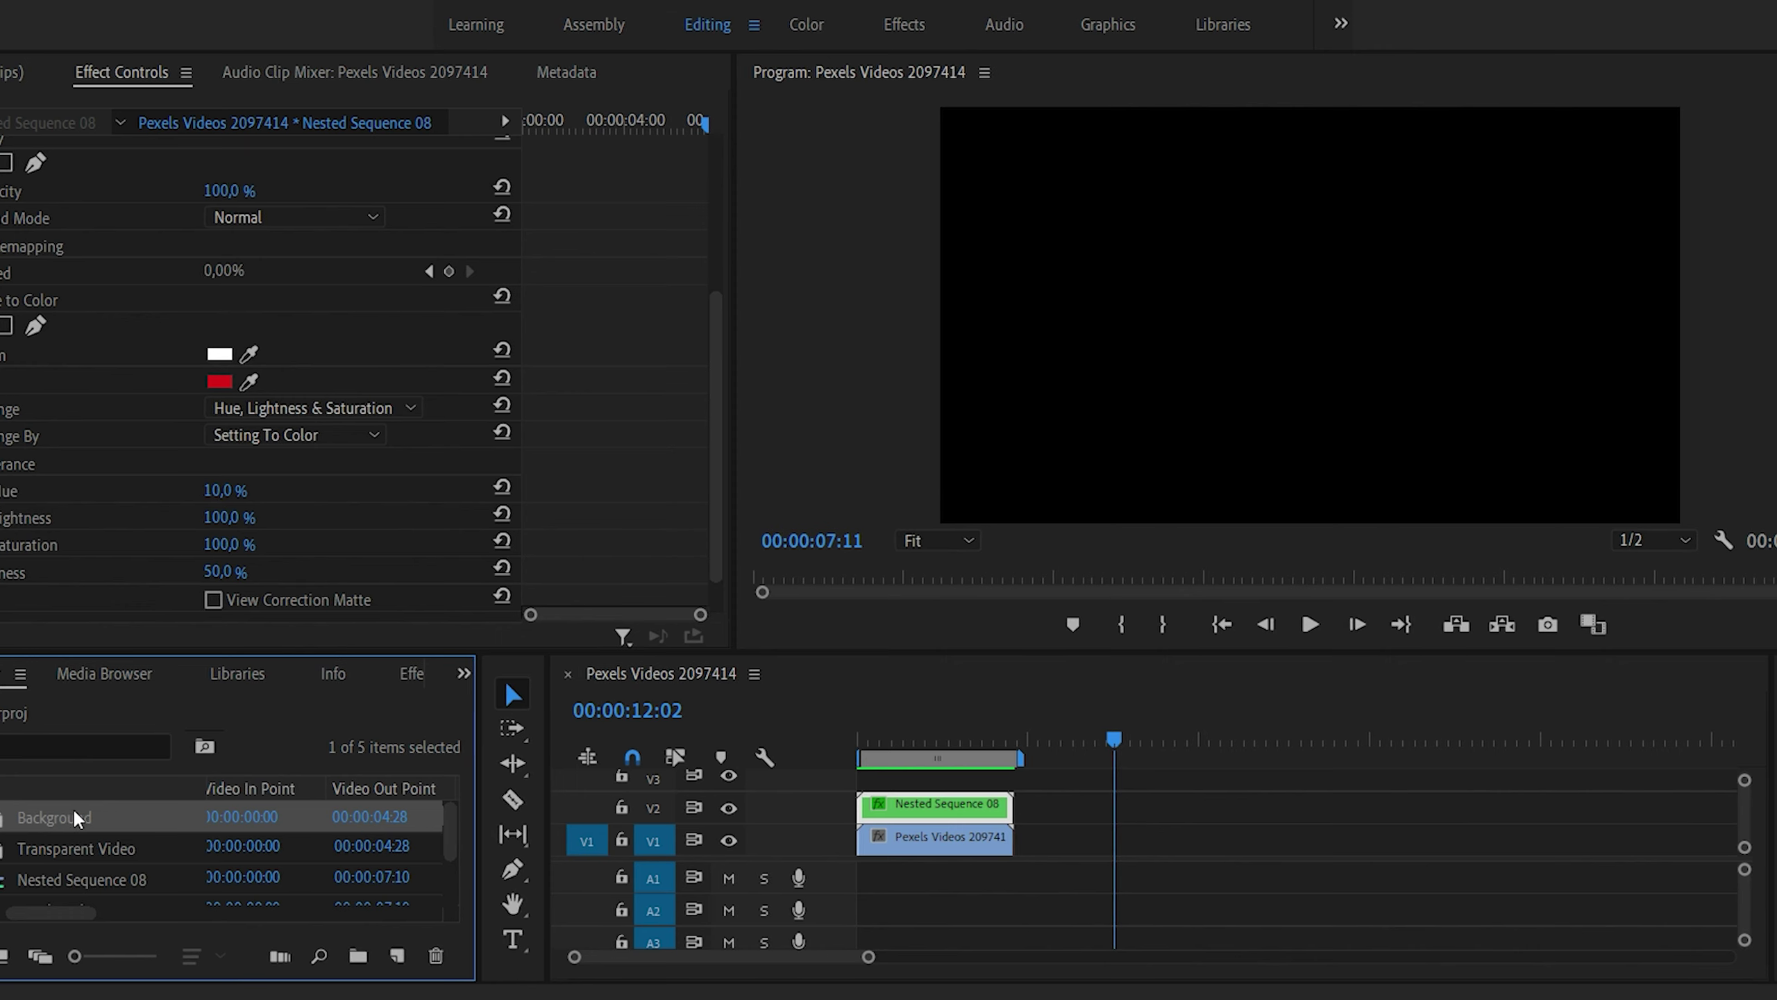
- Place the Background matte on V1 starting at 00:00:12:02 and preview it
left_click_drag(42, 822, 1326, 854)
mouse_move(1114, 739)
left_mouse_down()
mouse_move(1181, 742)
mouse_move(1134, 753)
left_mouse_up()
left_click(1308, 623)
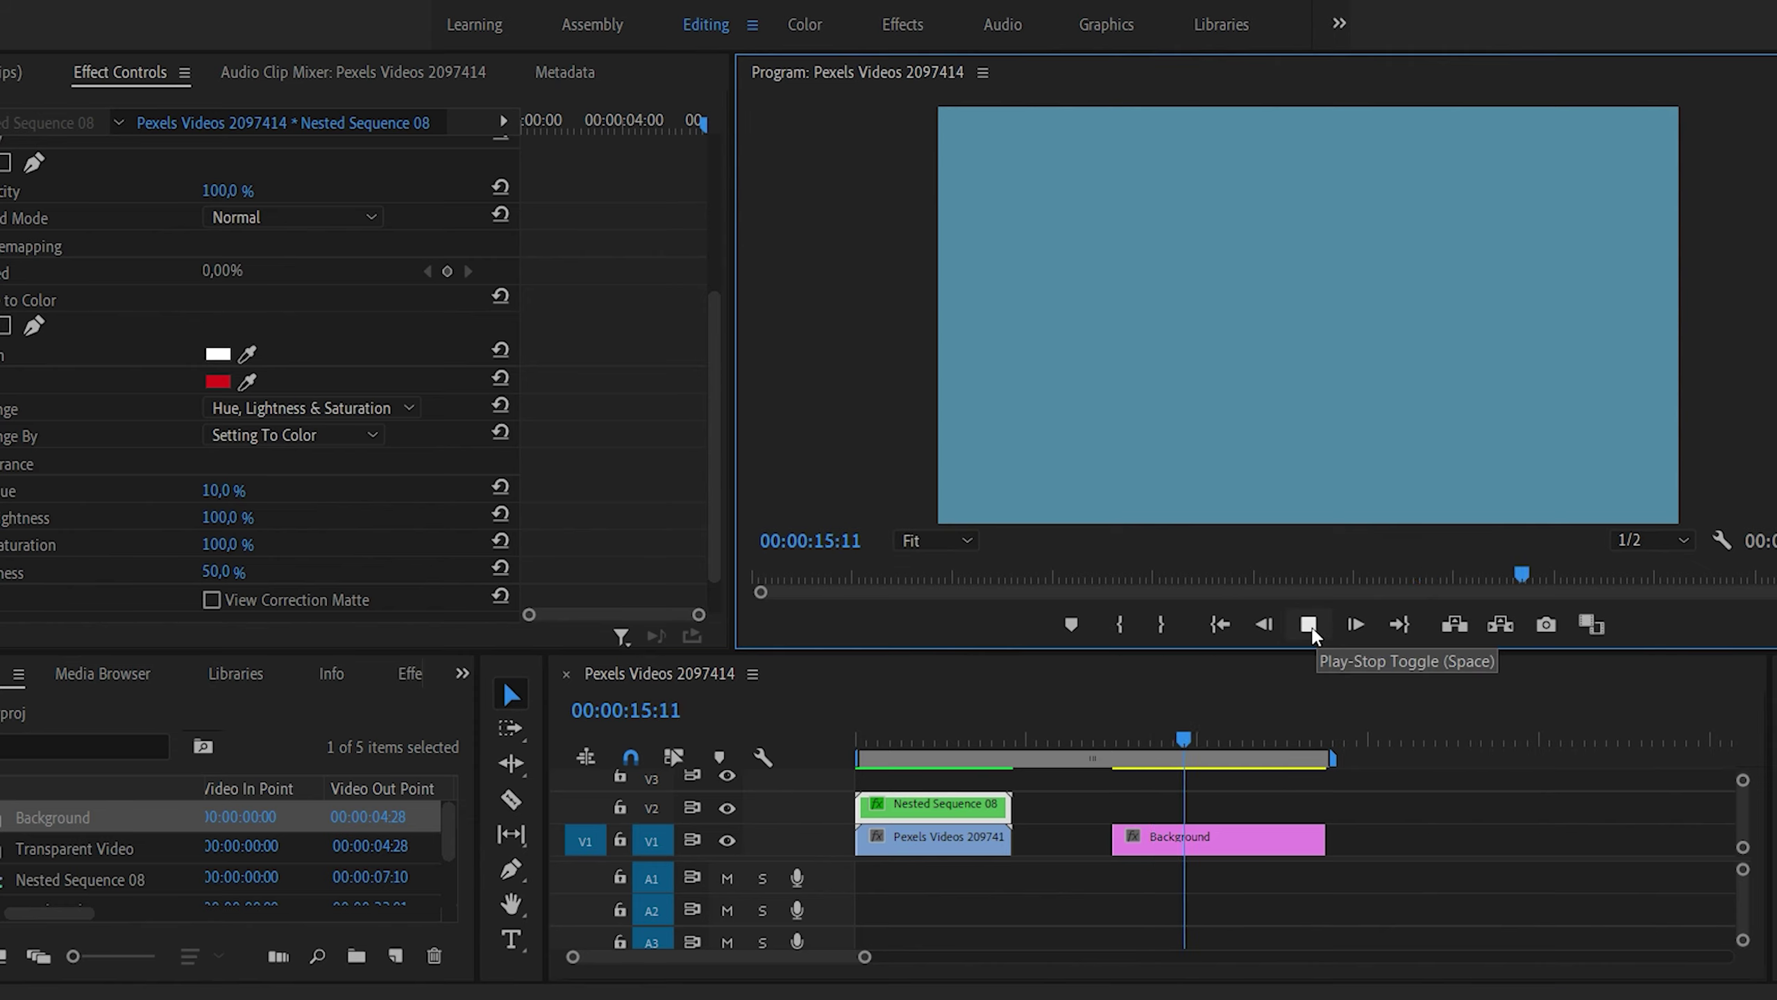
left_click(1309, 623)
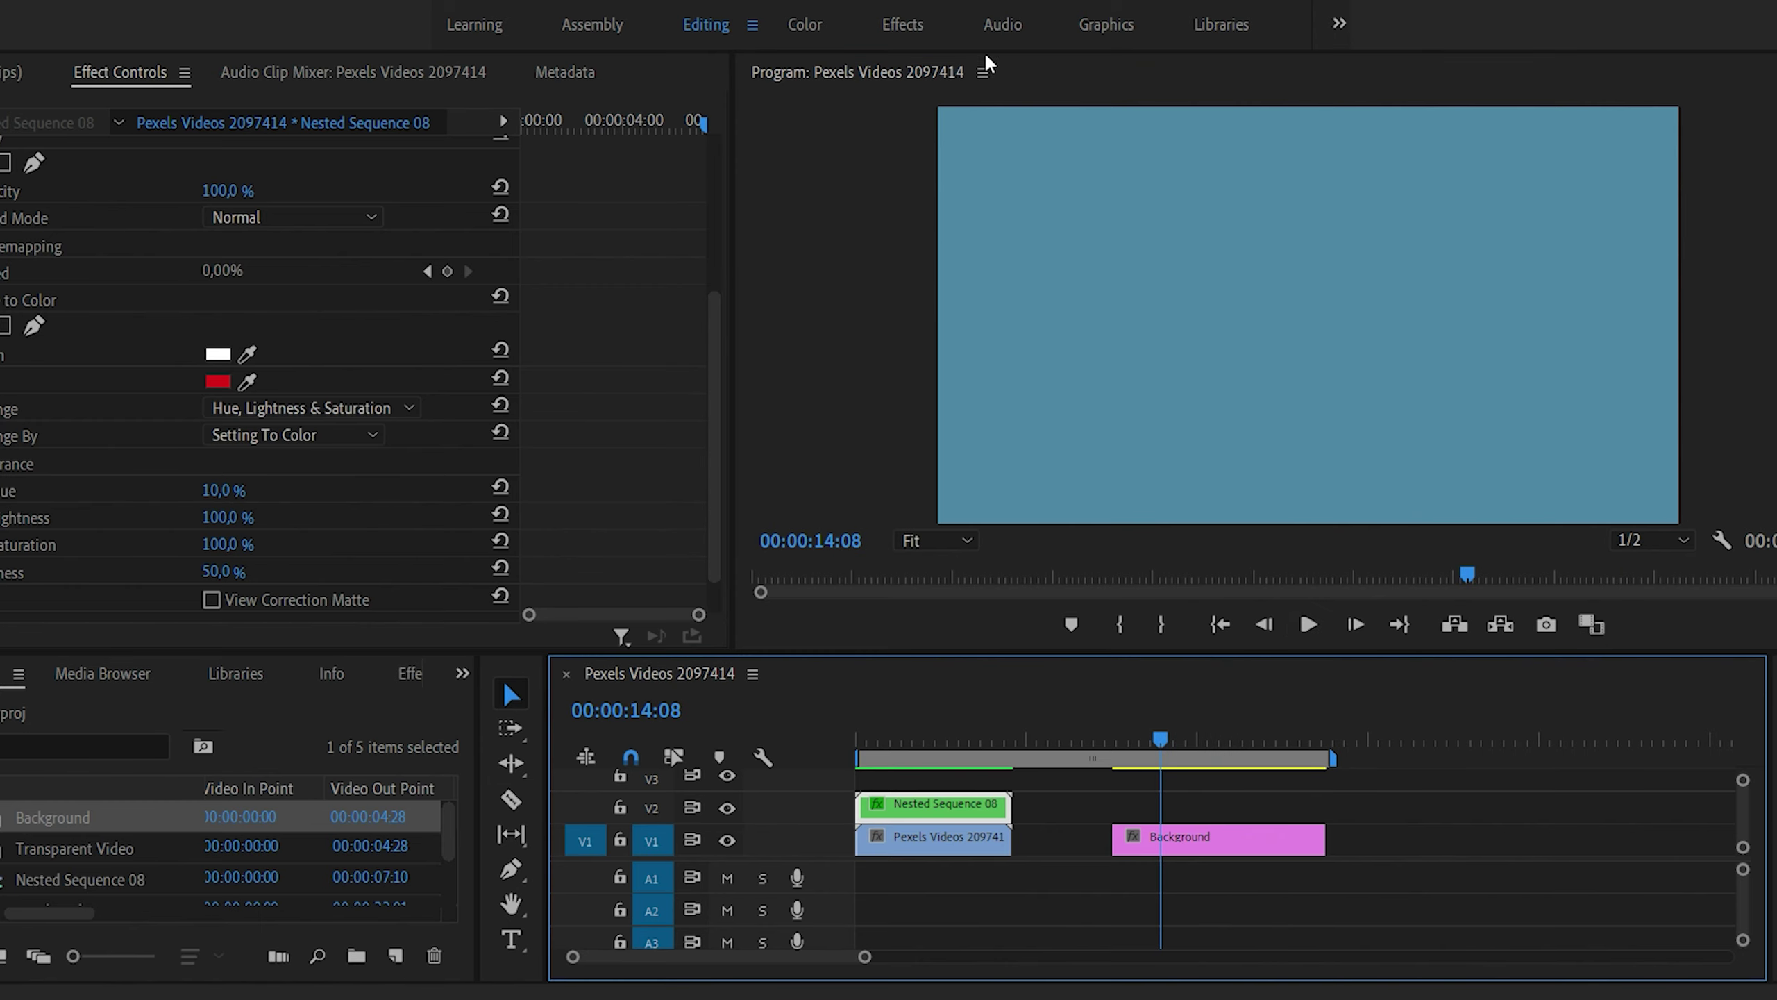
- Add a Lumetri Color vignette with an Amount of -0,4 to the Background clip
left_click(801, 29)
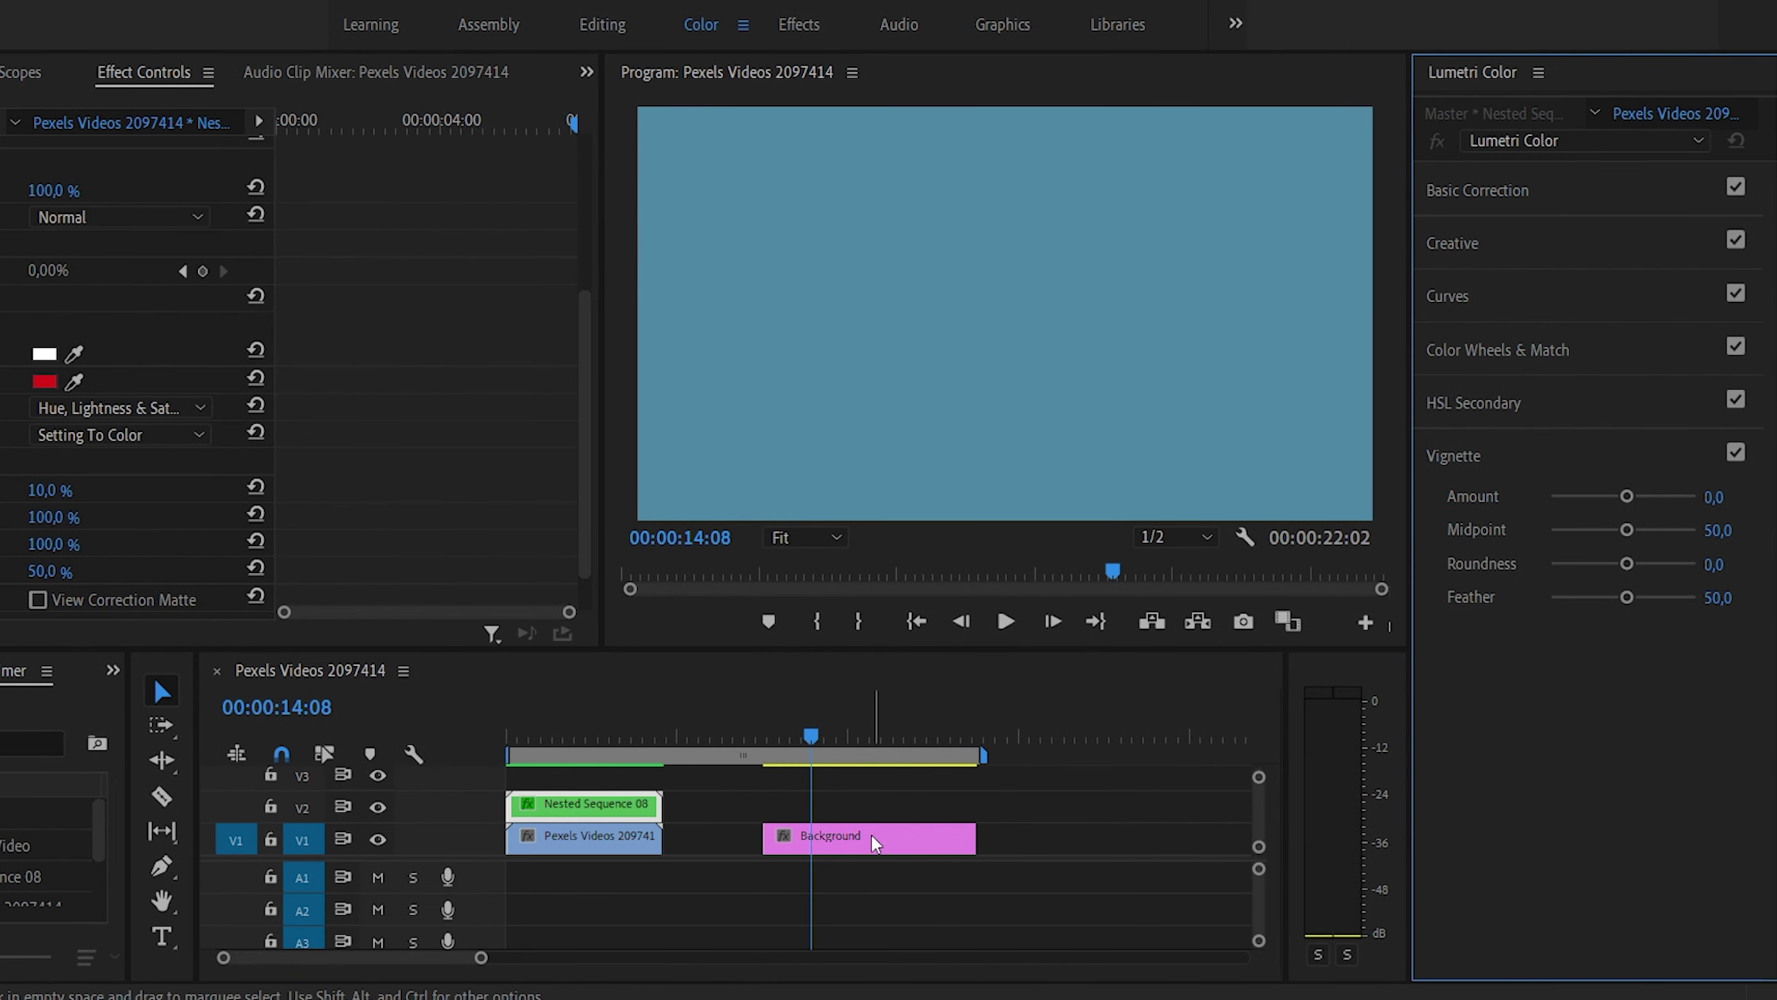
left_click(1002, 834)
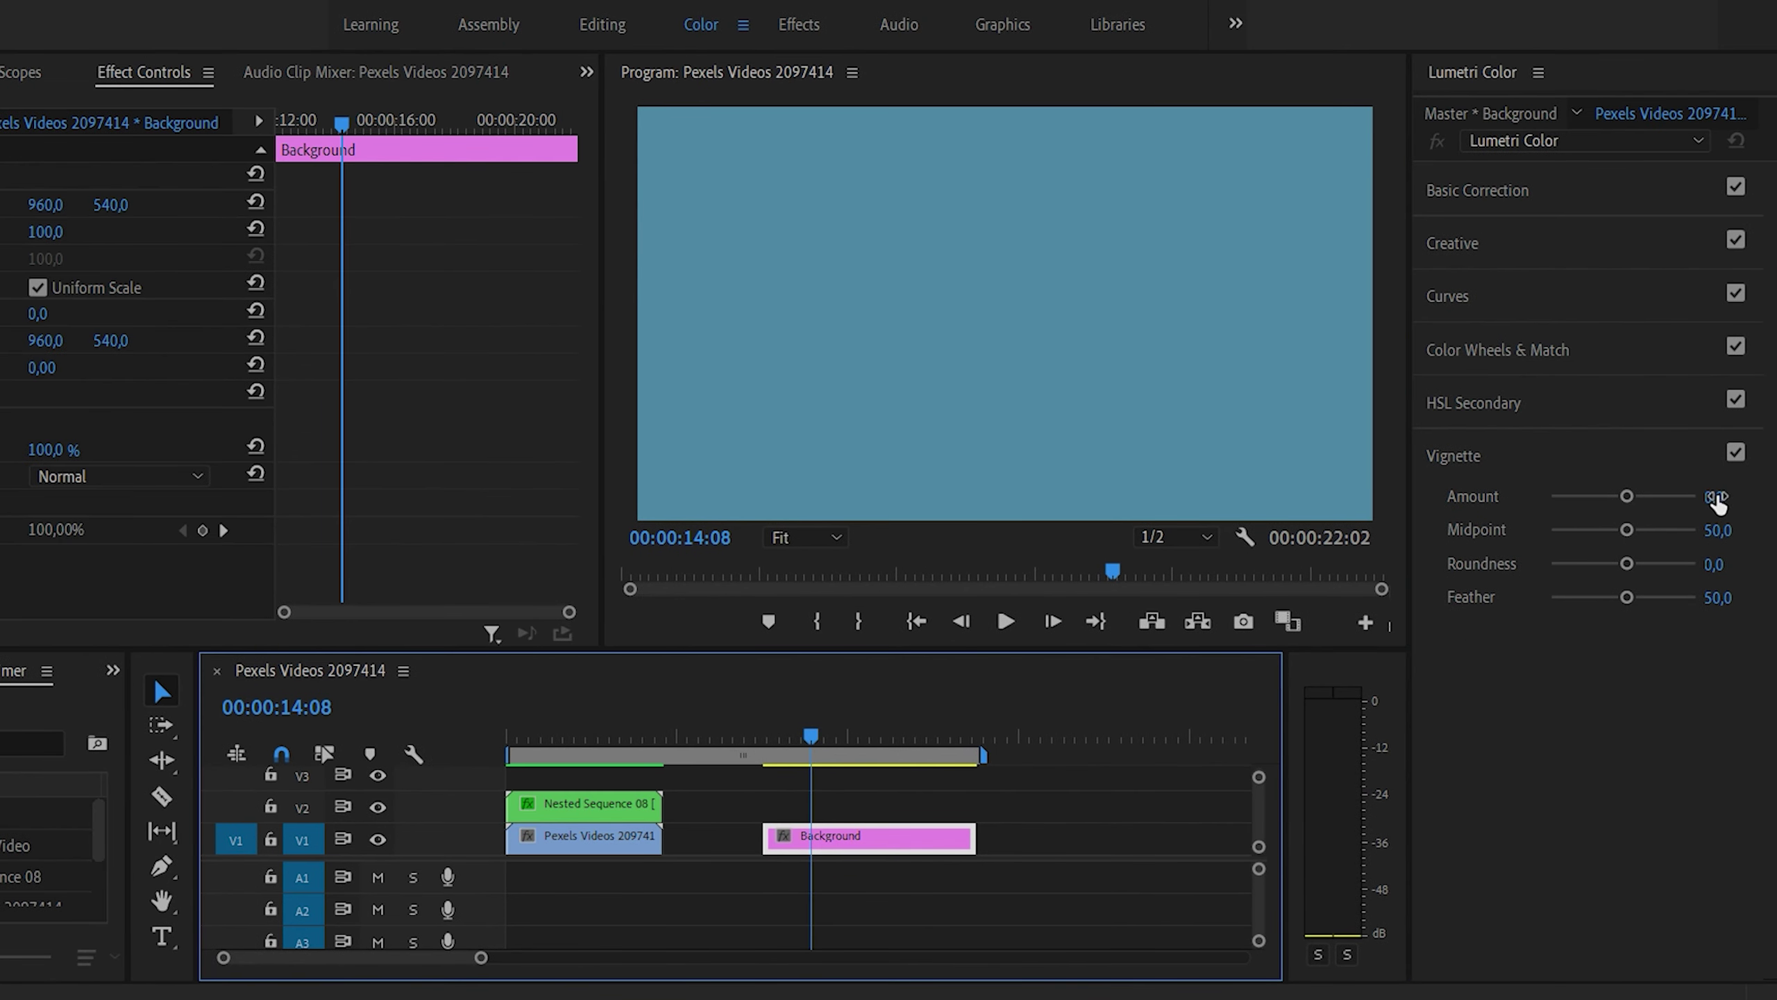
left_click(1721, 494)
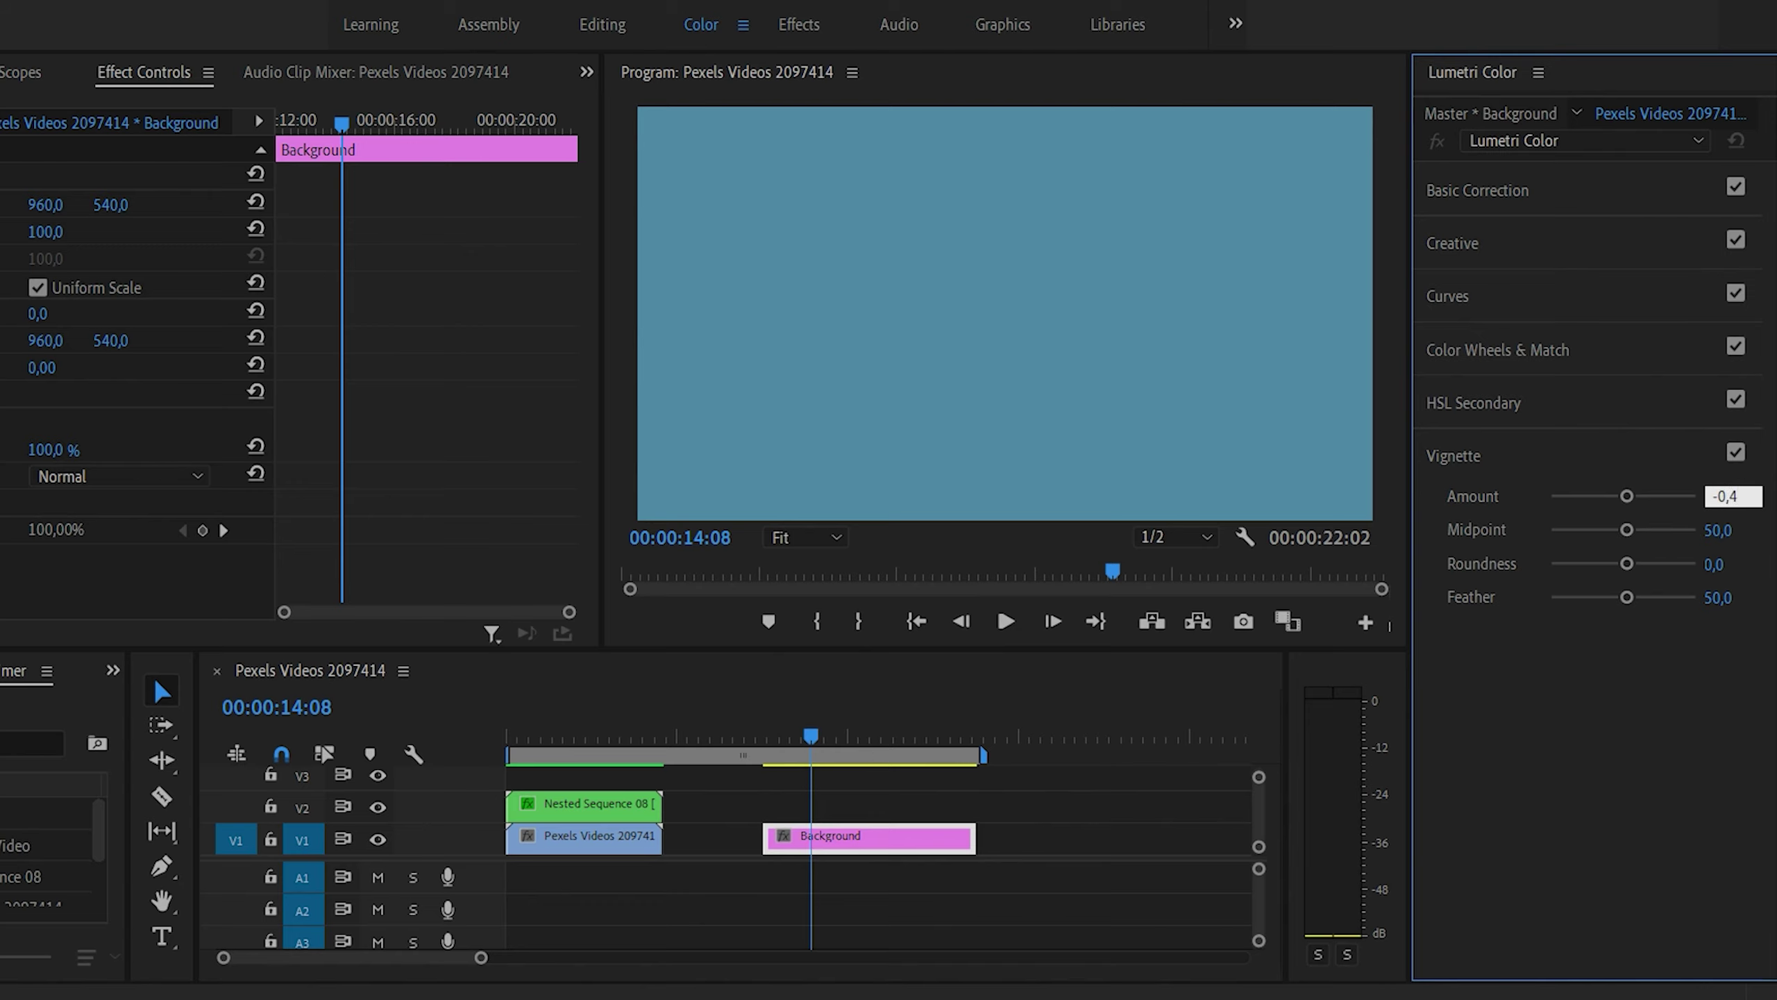
key("Return")
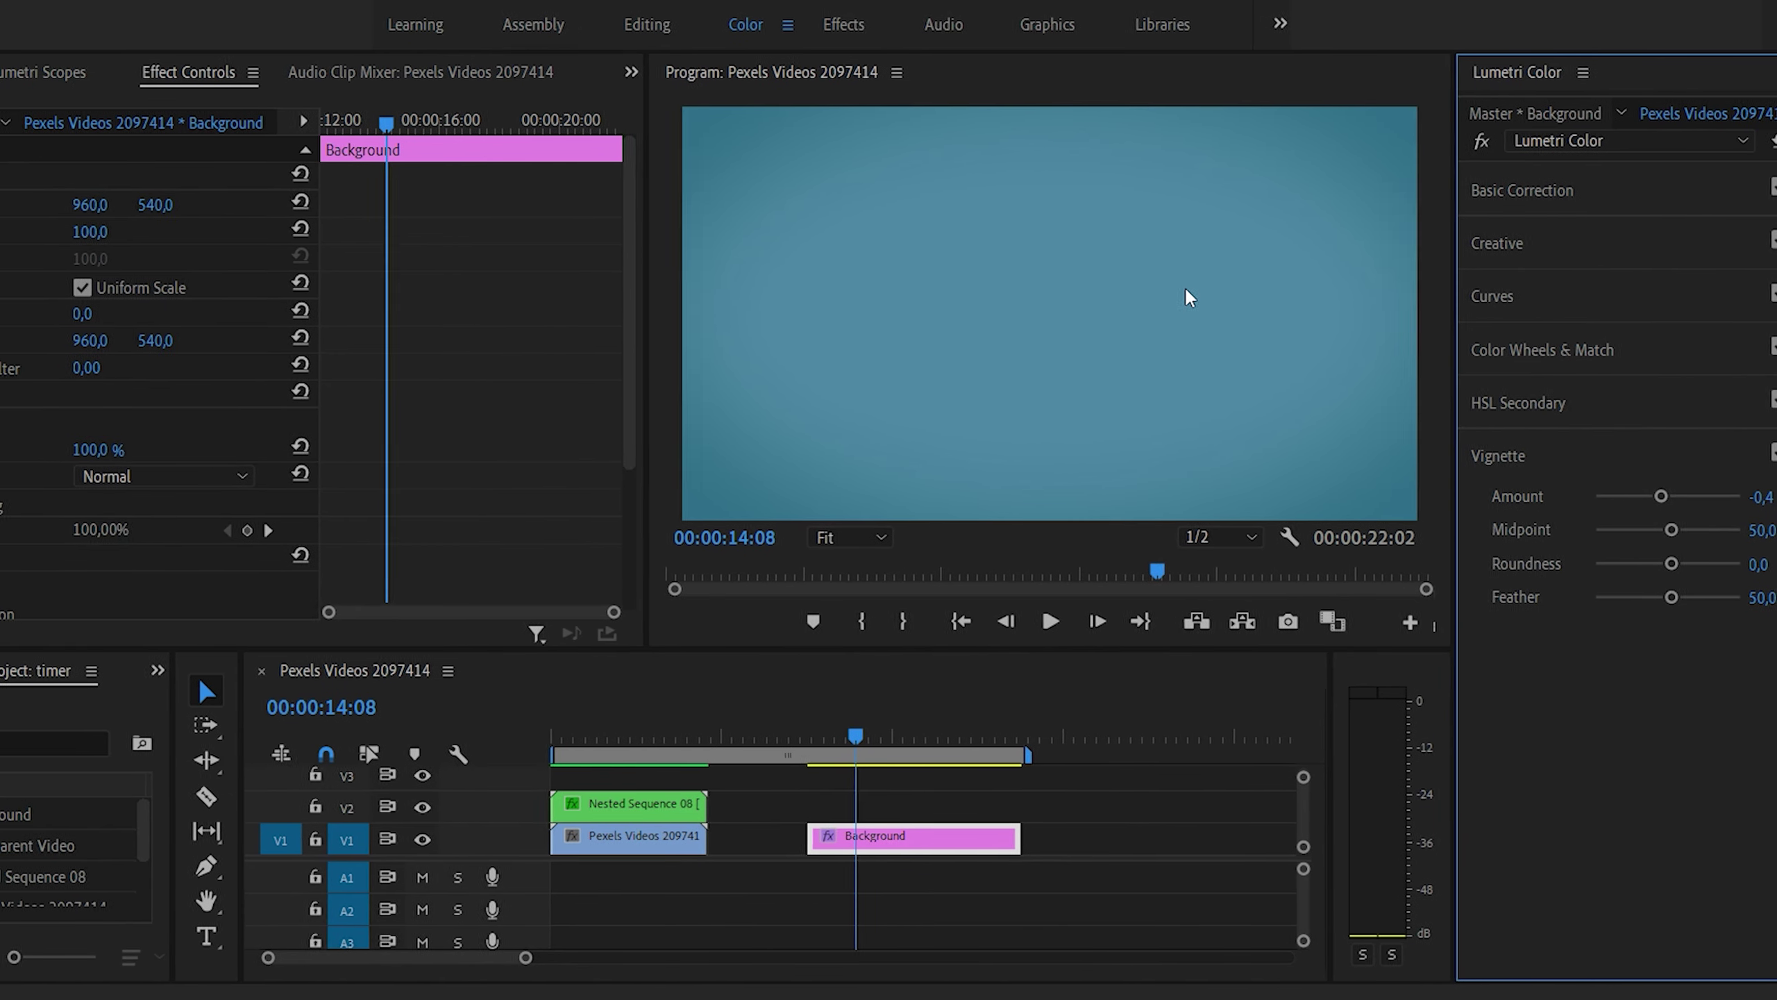
- Return to the Editing workspace, find the Circle effect and apply it to the Background clip on V1
left_click(606, 25)
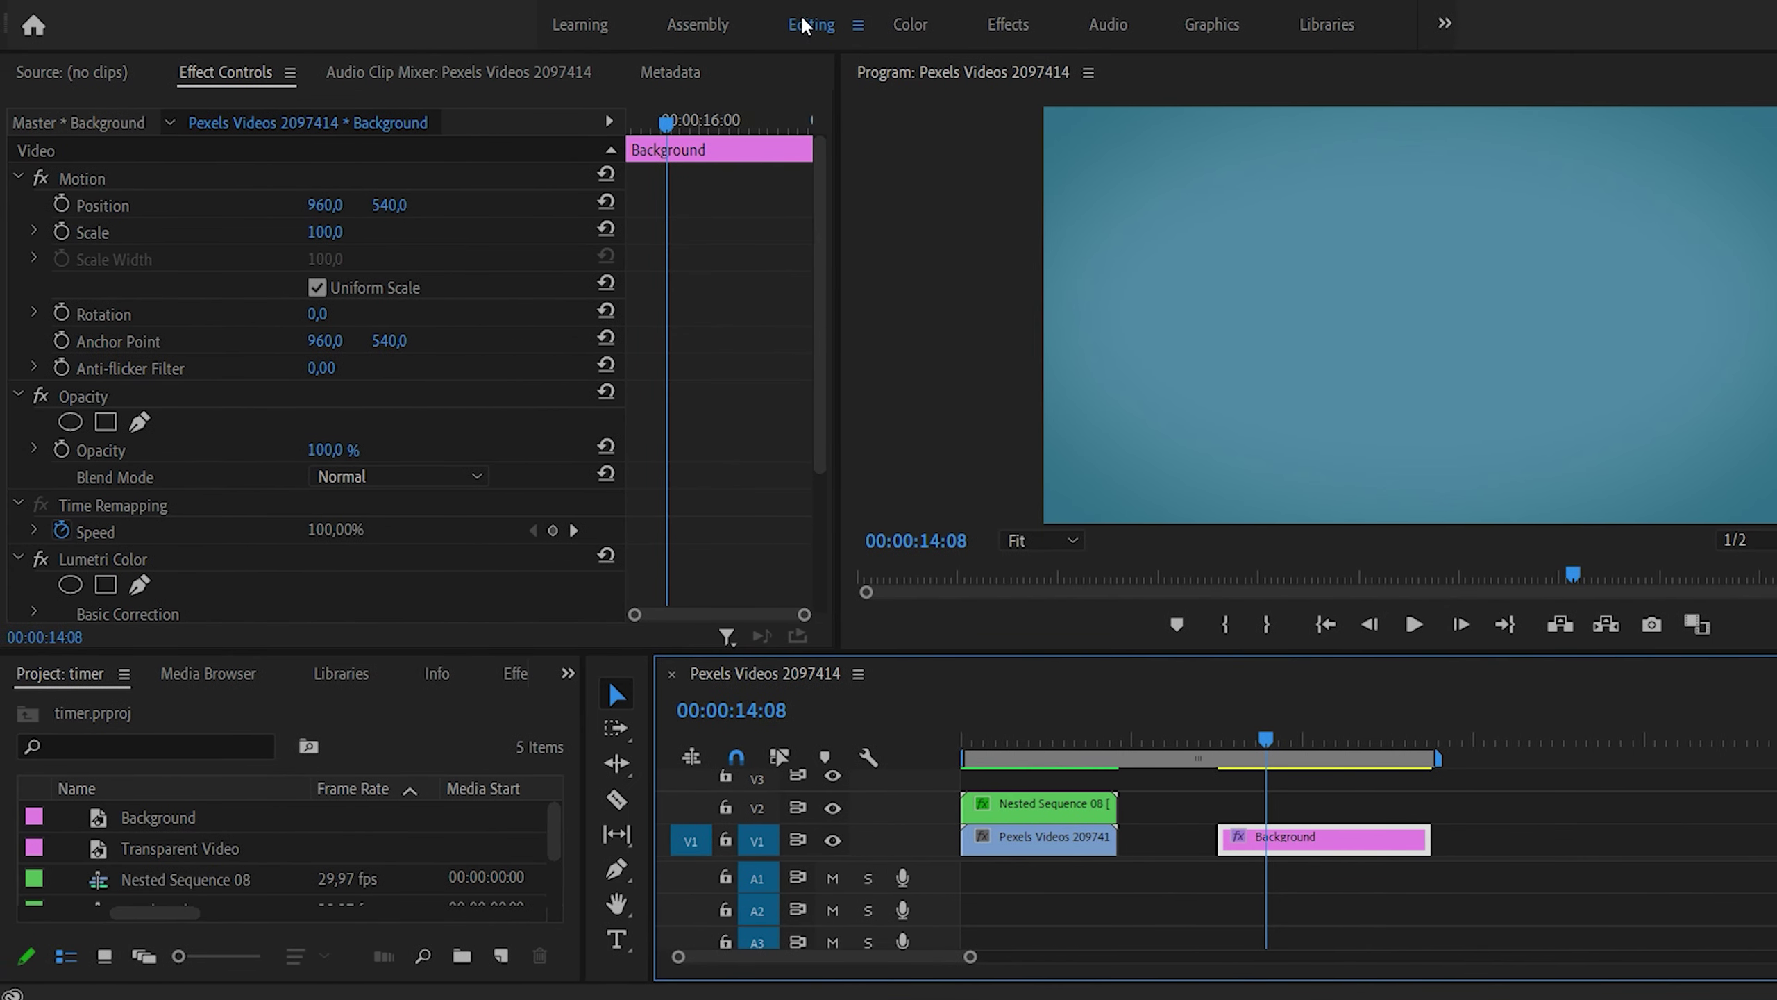
left_click(516, 673)
left_click(202, 709)
key("ctrl+a")
key("BackSpace")
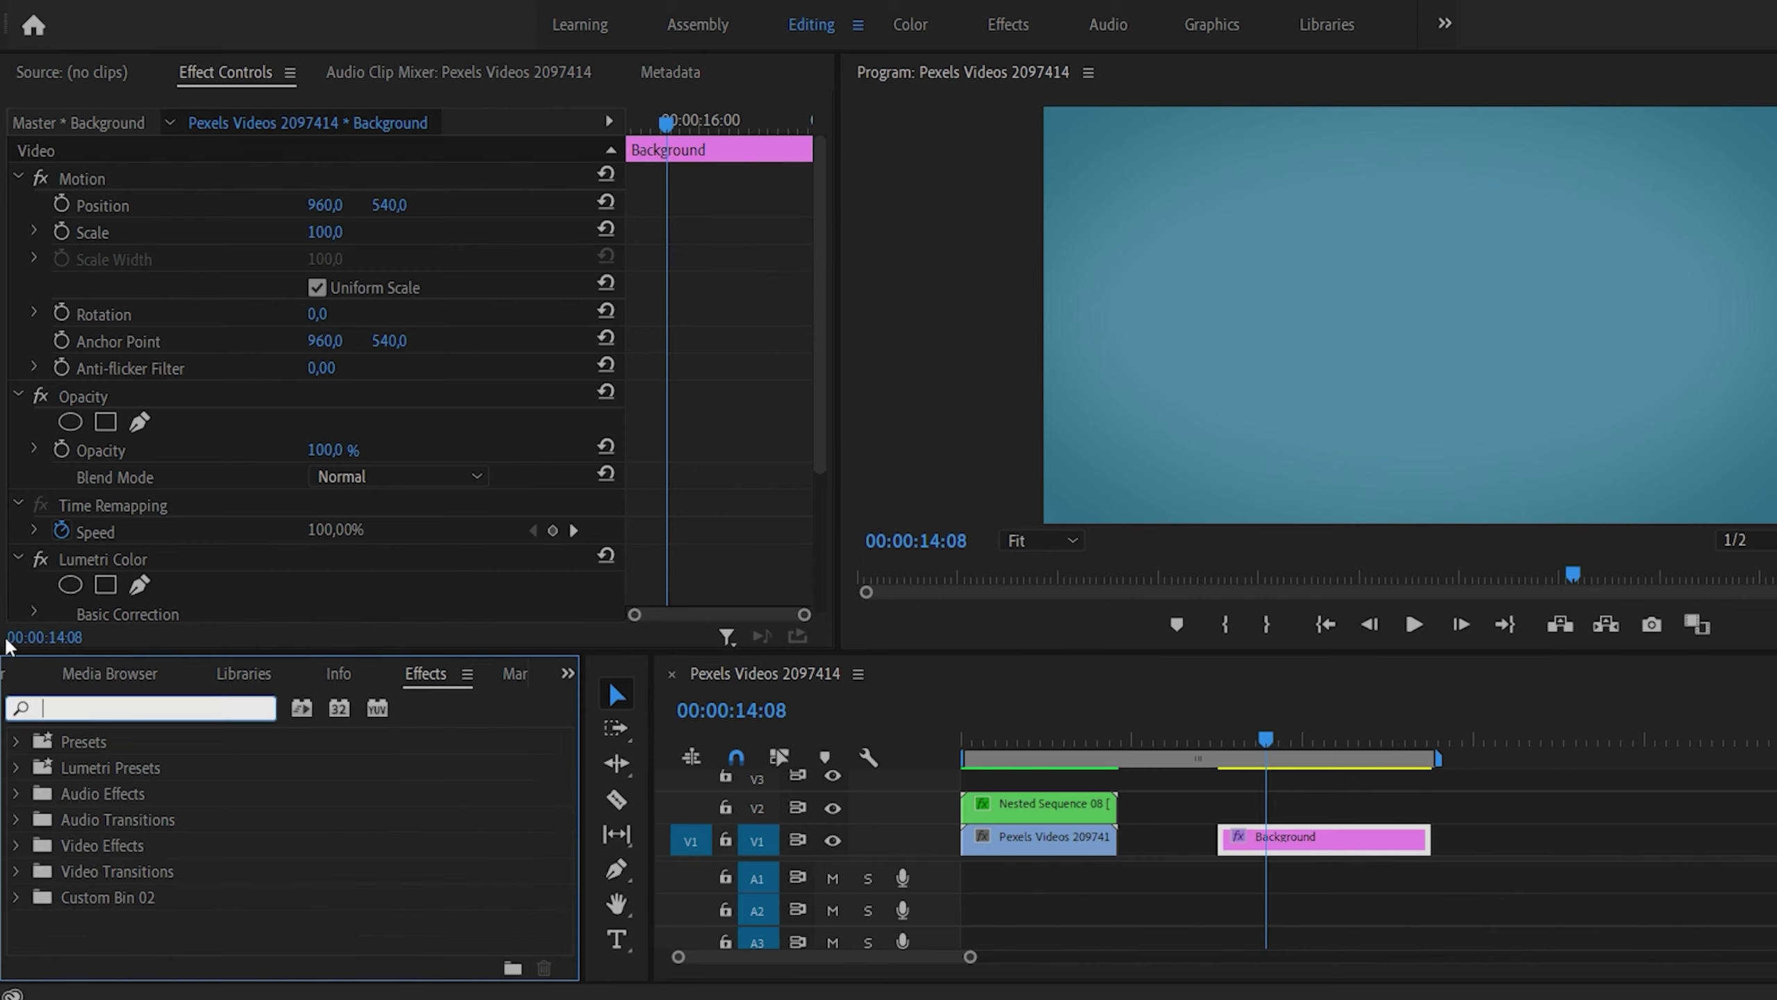
type("circle")
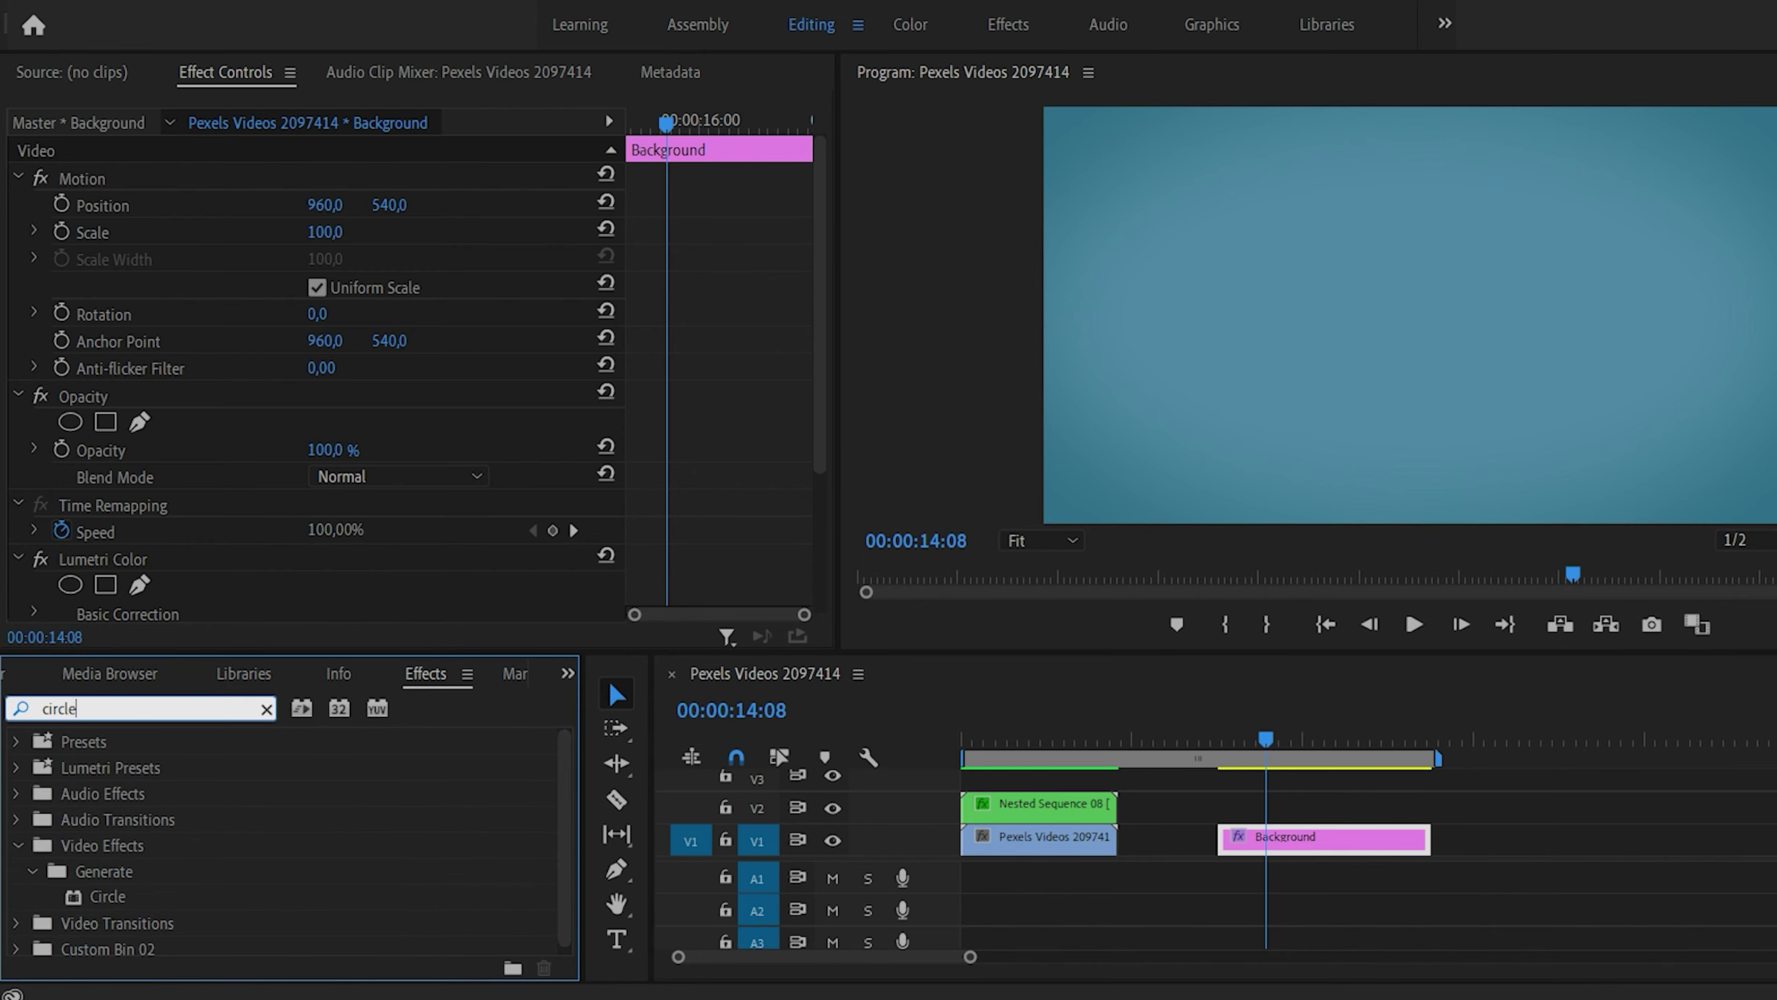
left_click(115, 890)
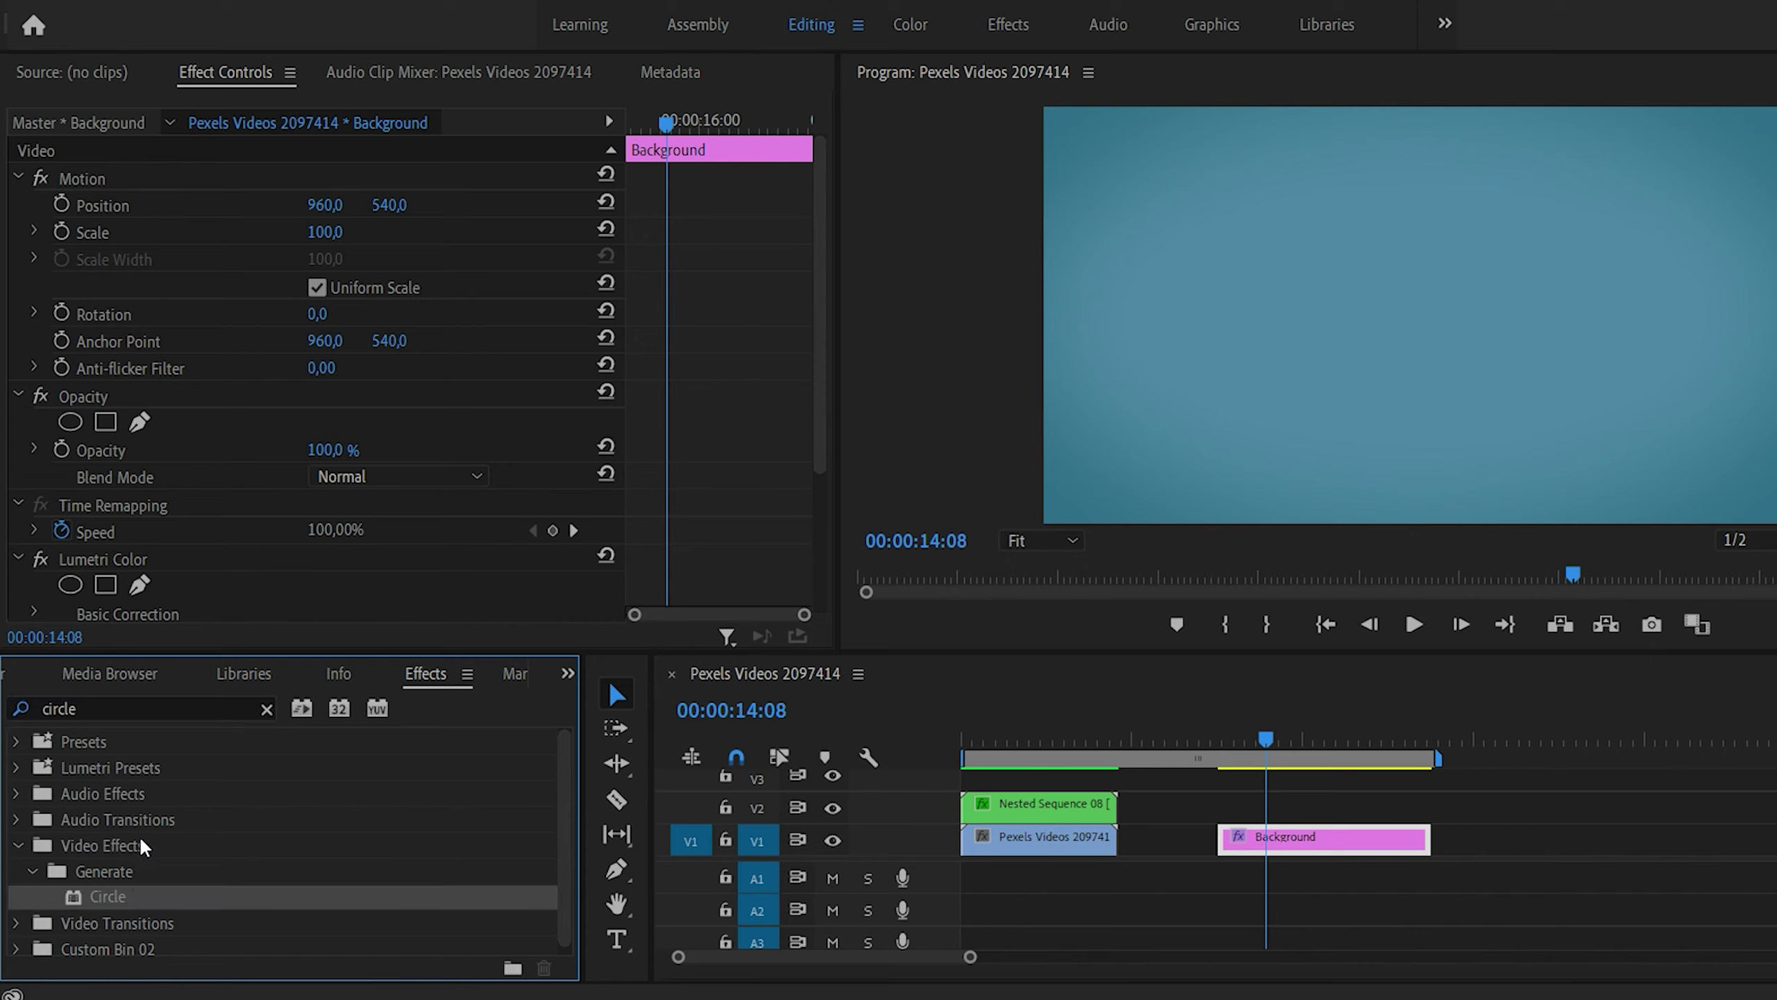
left_click_drag(103, 899, 1317, 832)
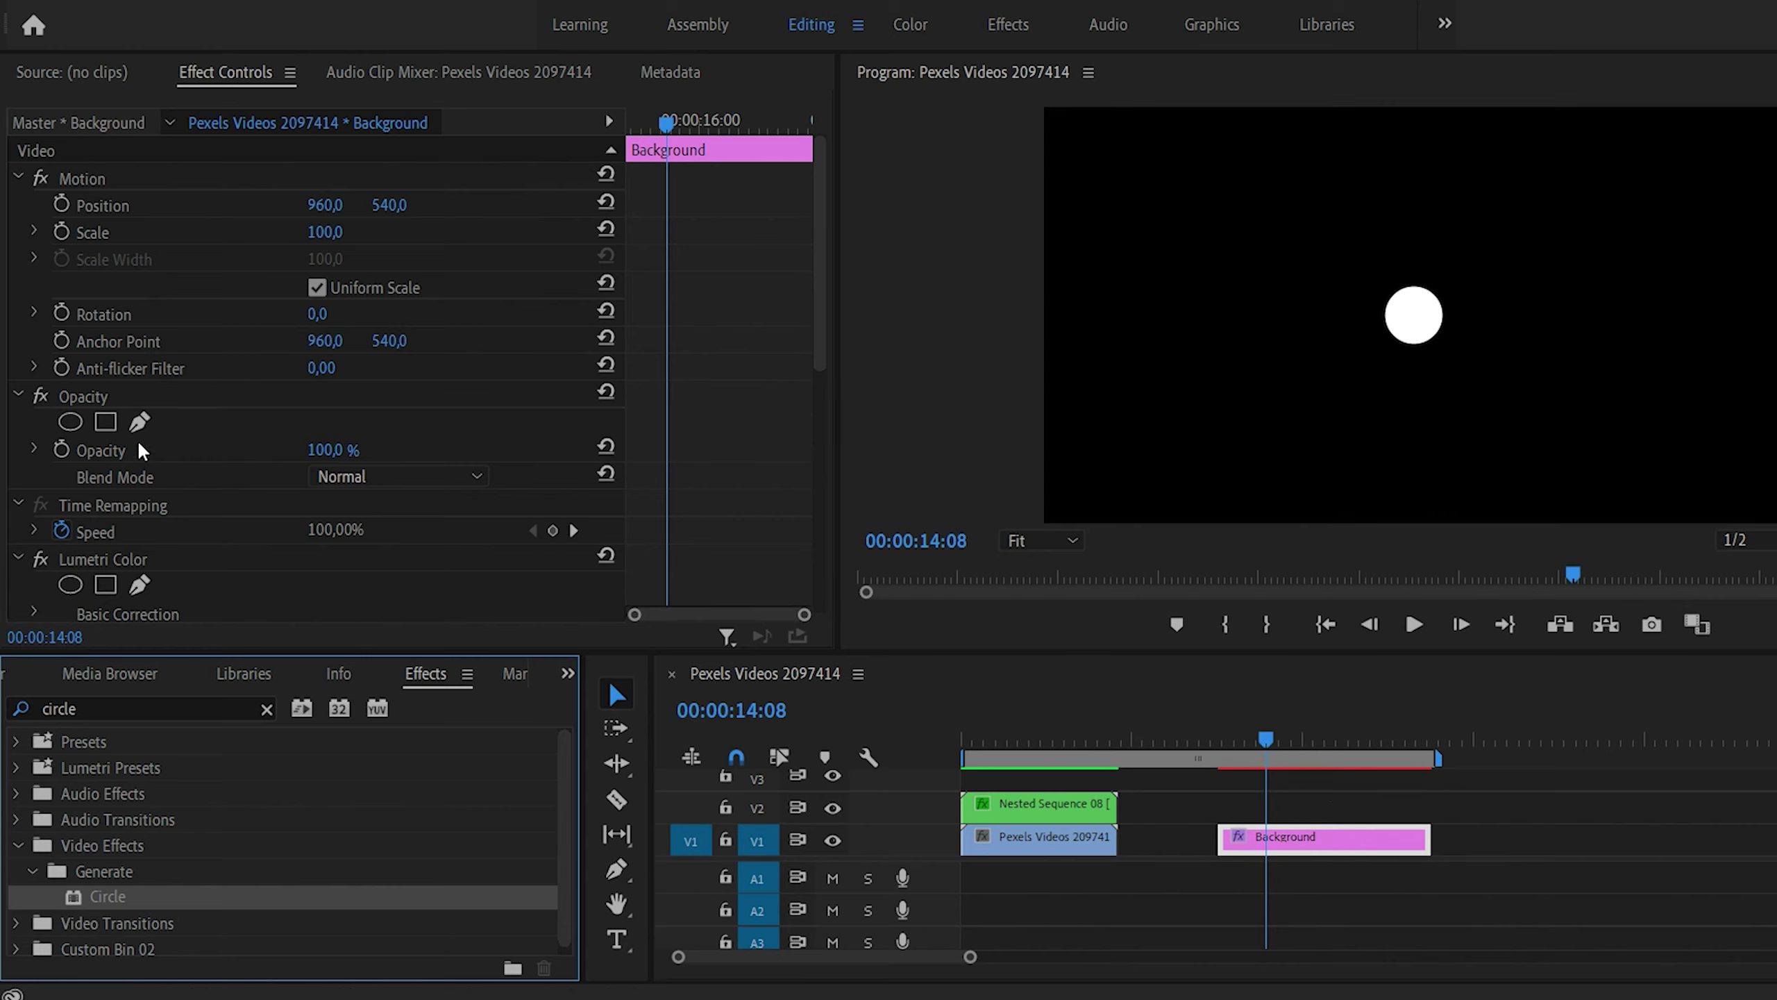
- Change the Circle effect's color to light grey, B2B2B2
scroll(142, 449, "down", 5)
scroll(229, 489, "down", 2)
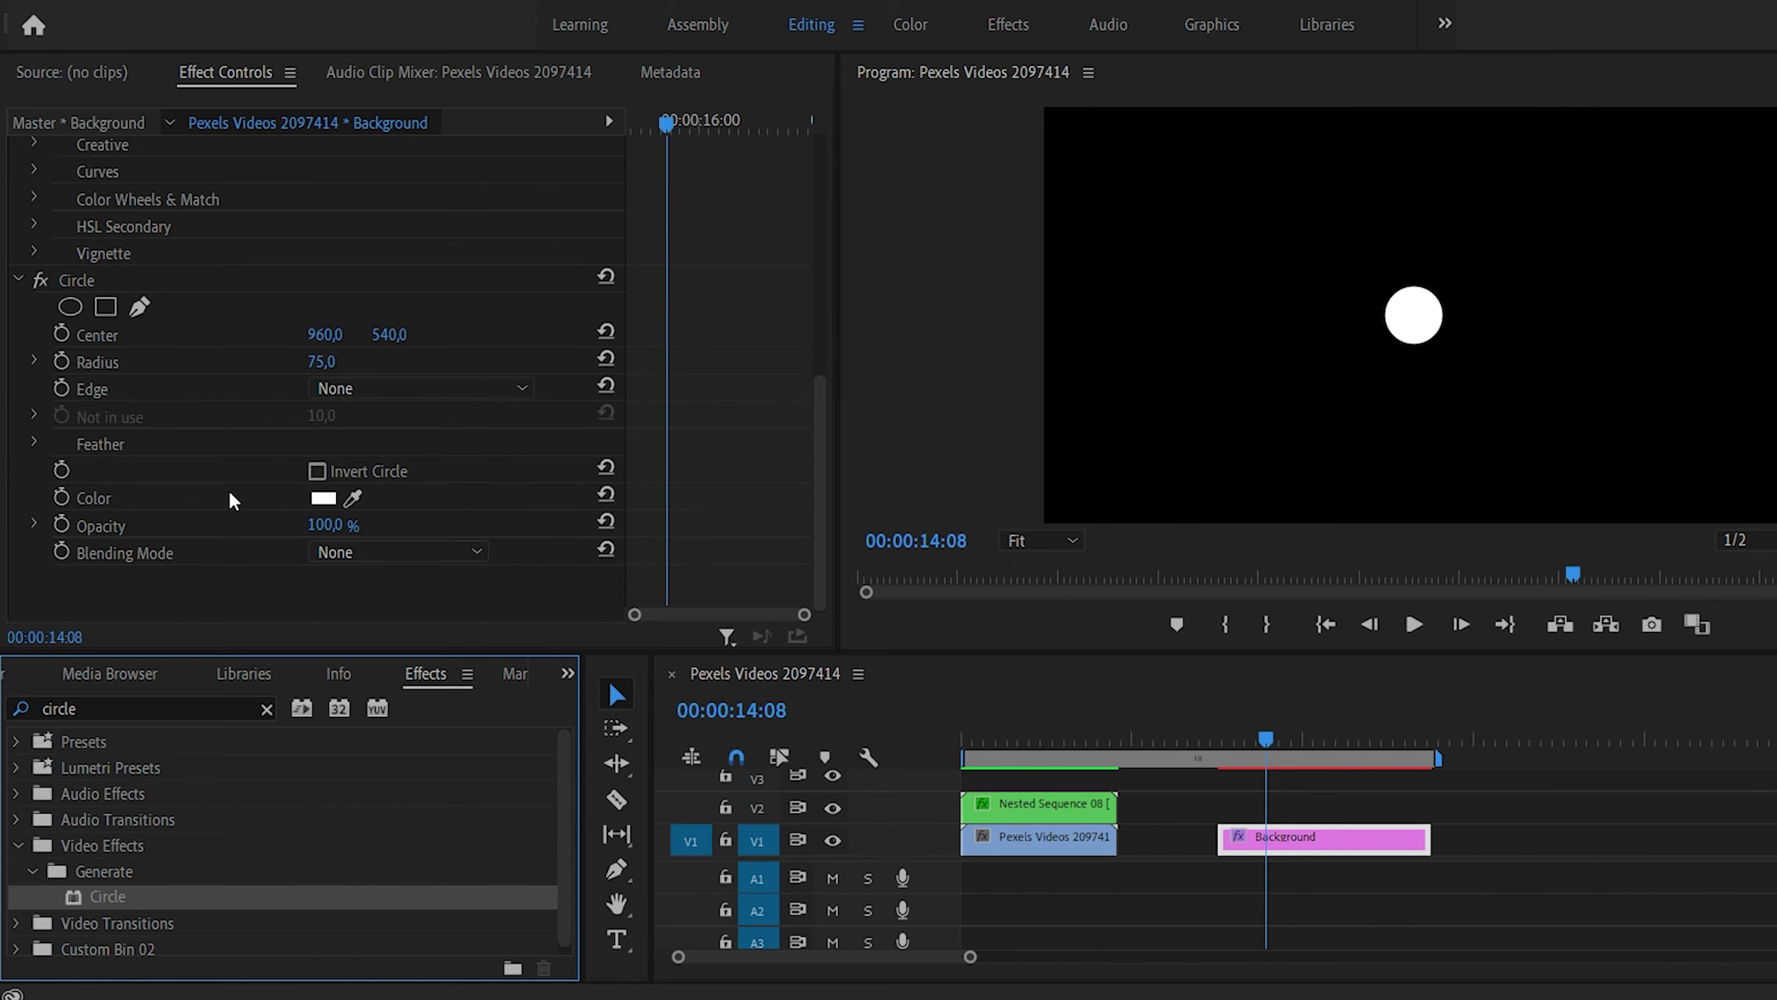
left_click(324, 499)
mouse_move(616, 448)
left_mouse_down()
mouse_move(528, 516)
mouse_move(529, 499)
left_mouse_up()
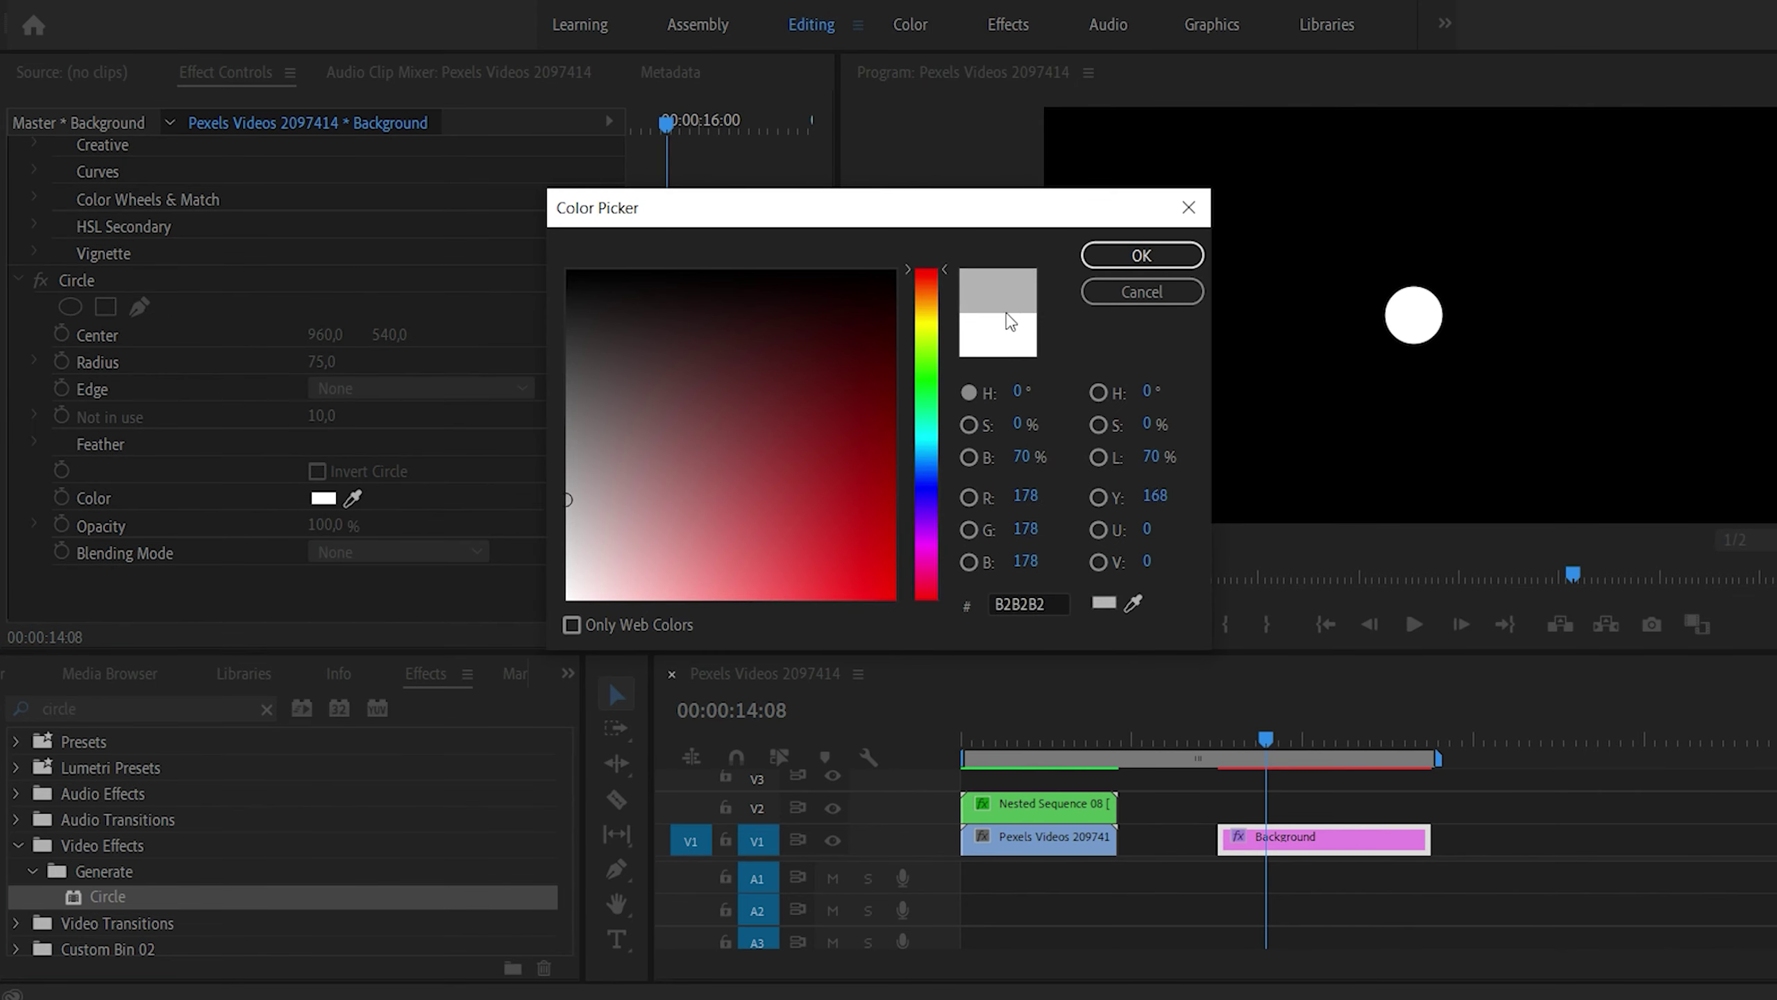
left_click(1135, 256)
- Set the radius of the Circle effect on the Background clip to 750
scroll(506, 333, "up", 2)
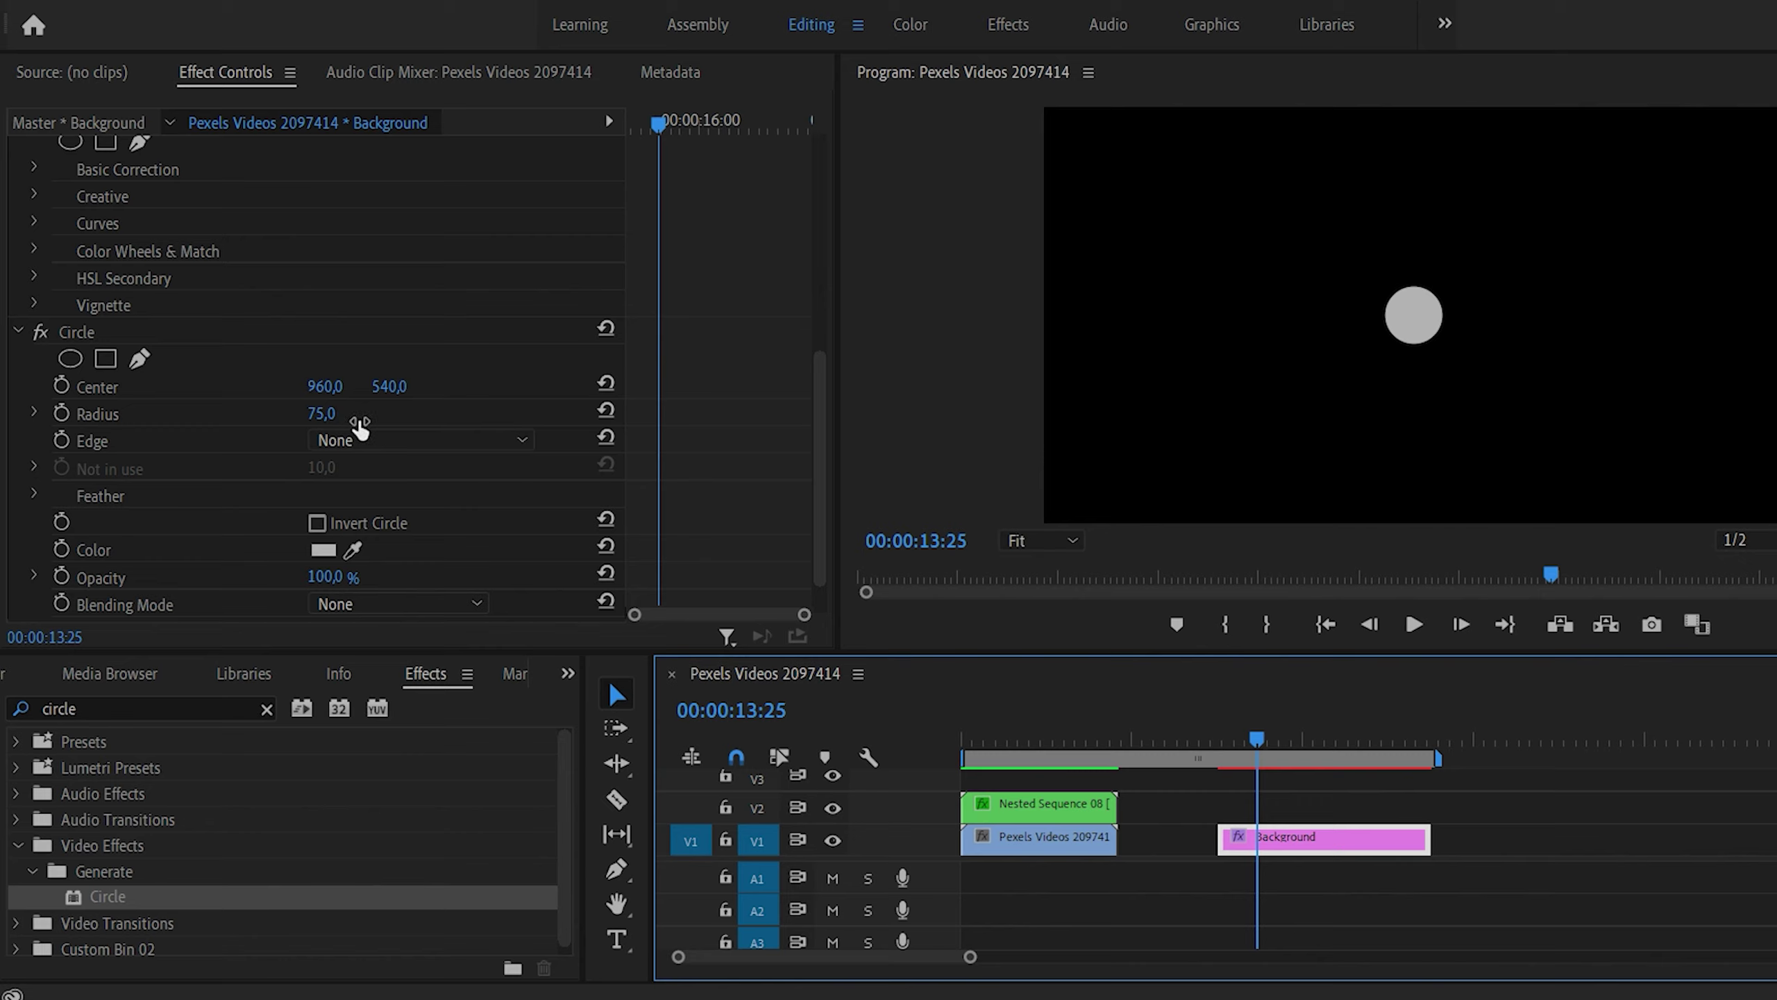
left_click(327, 413)
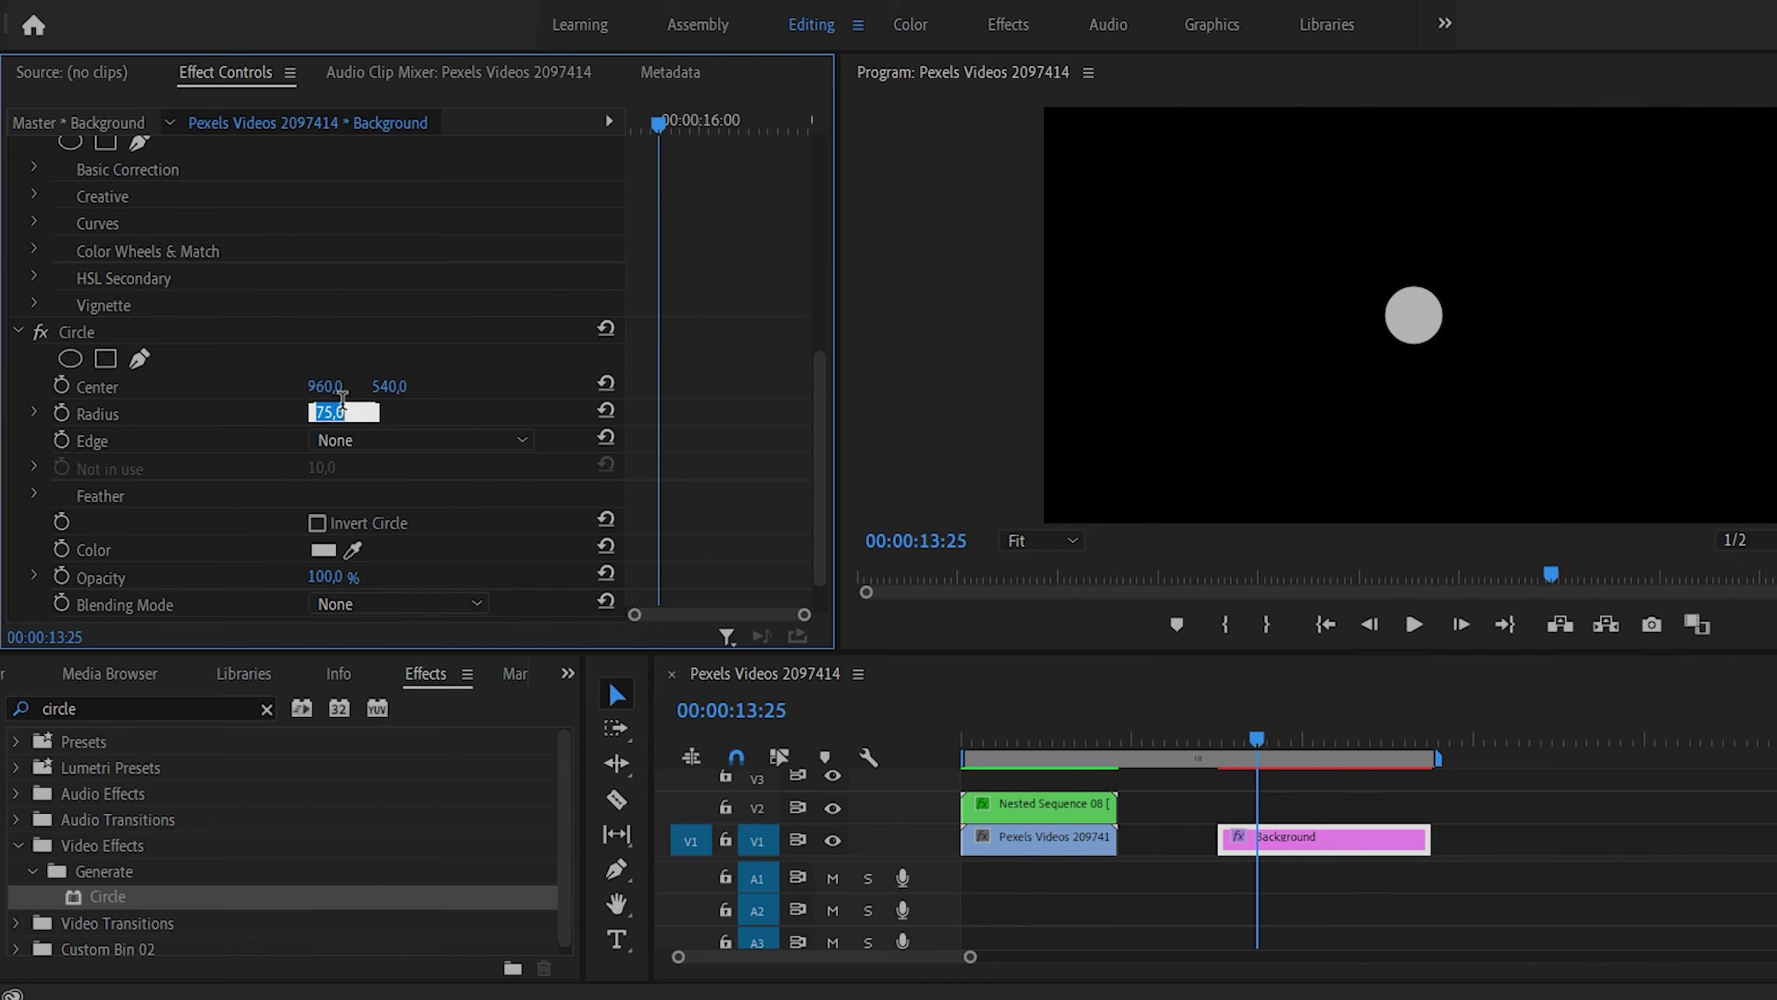
key("BackSpace")
type("750")
key("Return")
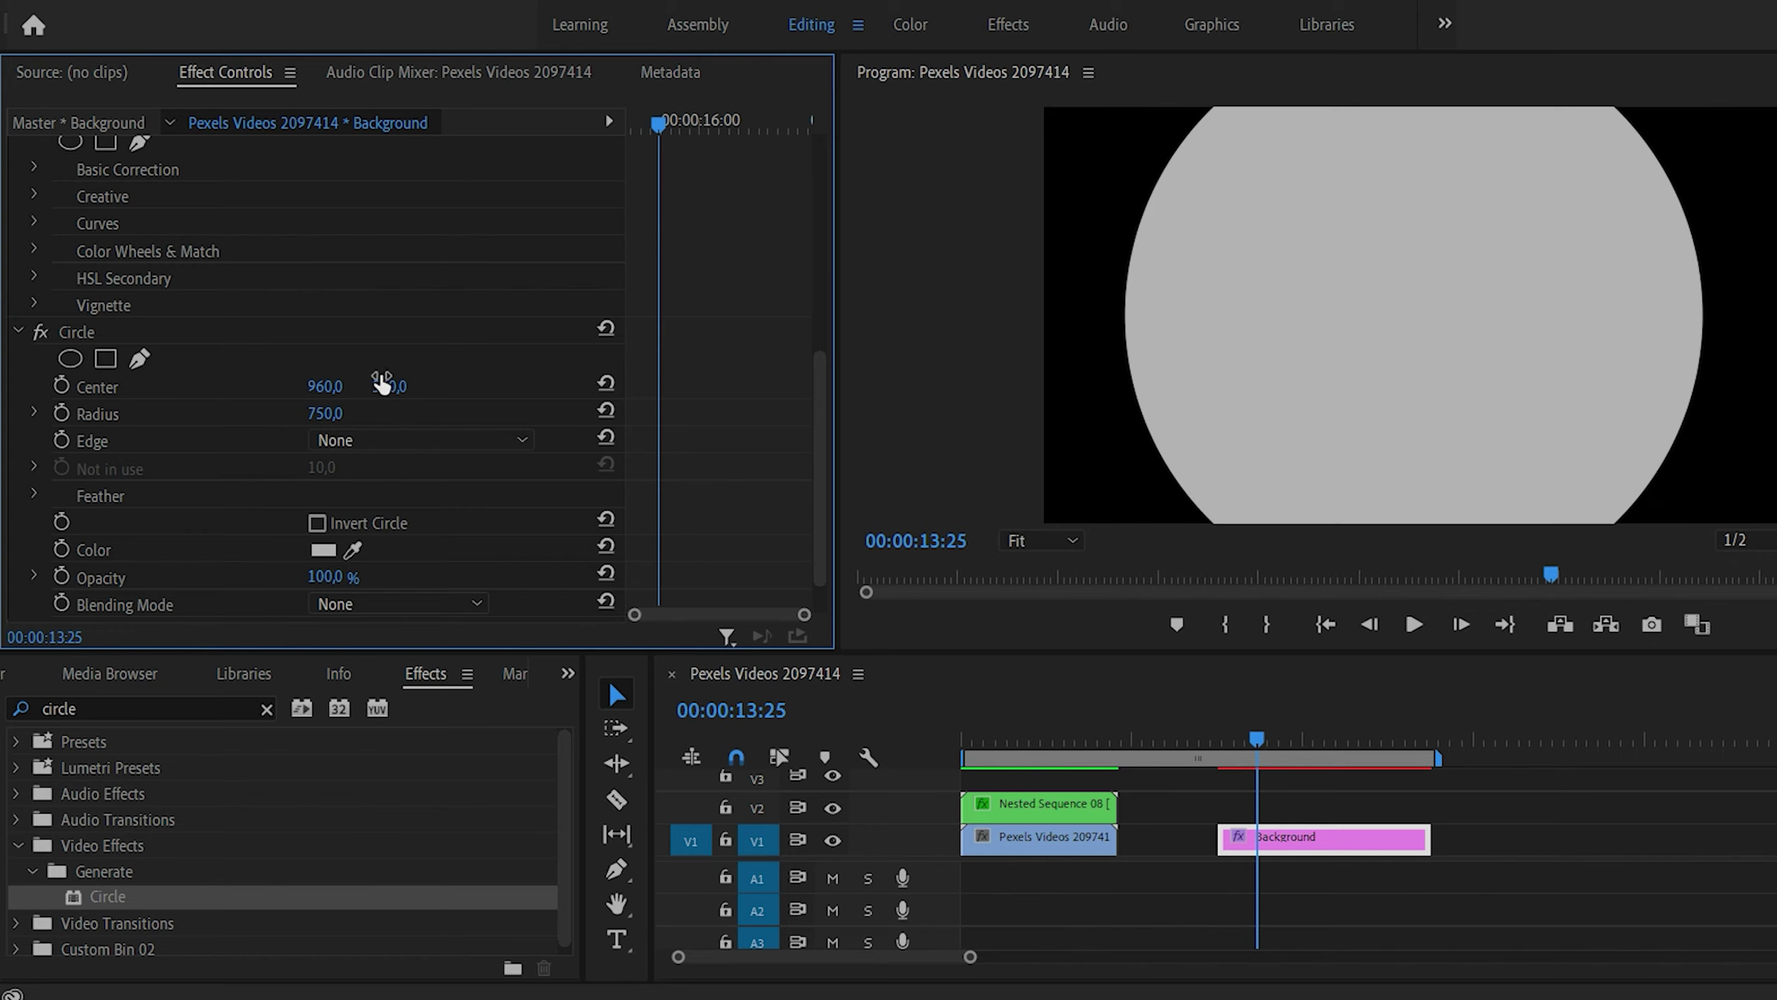
- Set the Circle effect's Feather Outer Edge to 1500
scroll(300, 495, "down", 1)
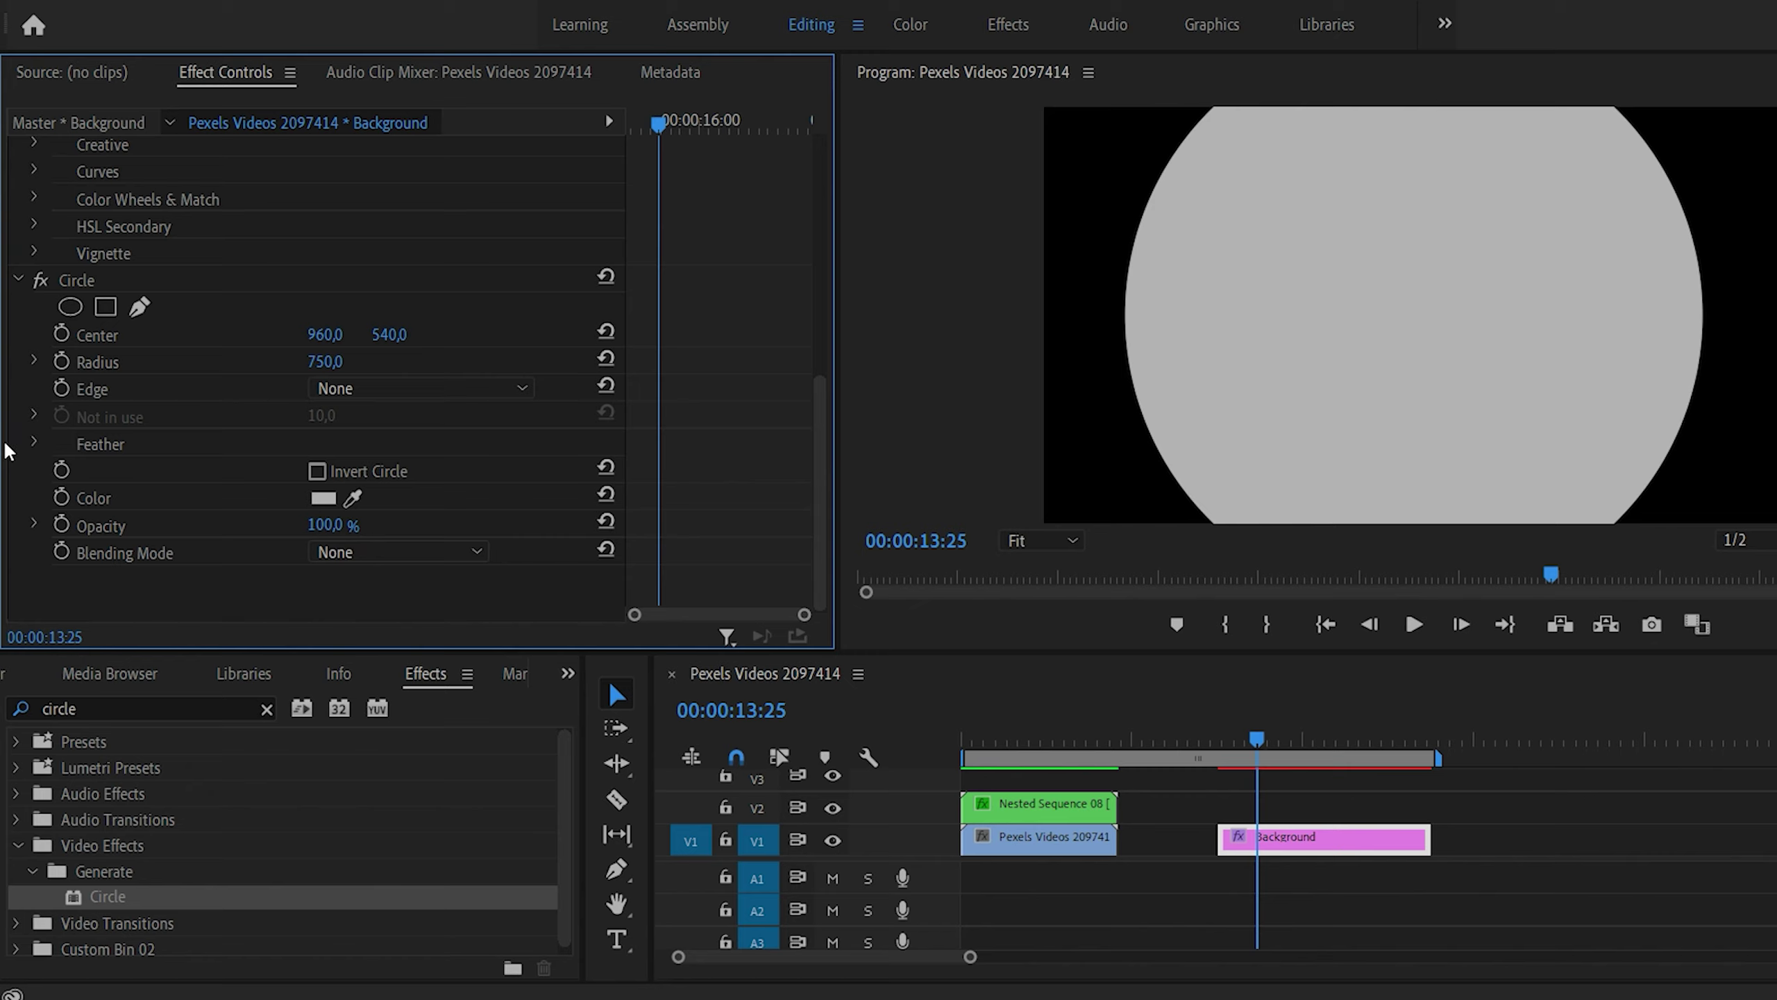
left_click(34, 442)
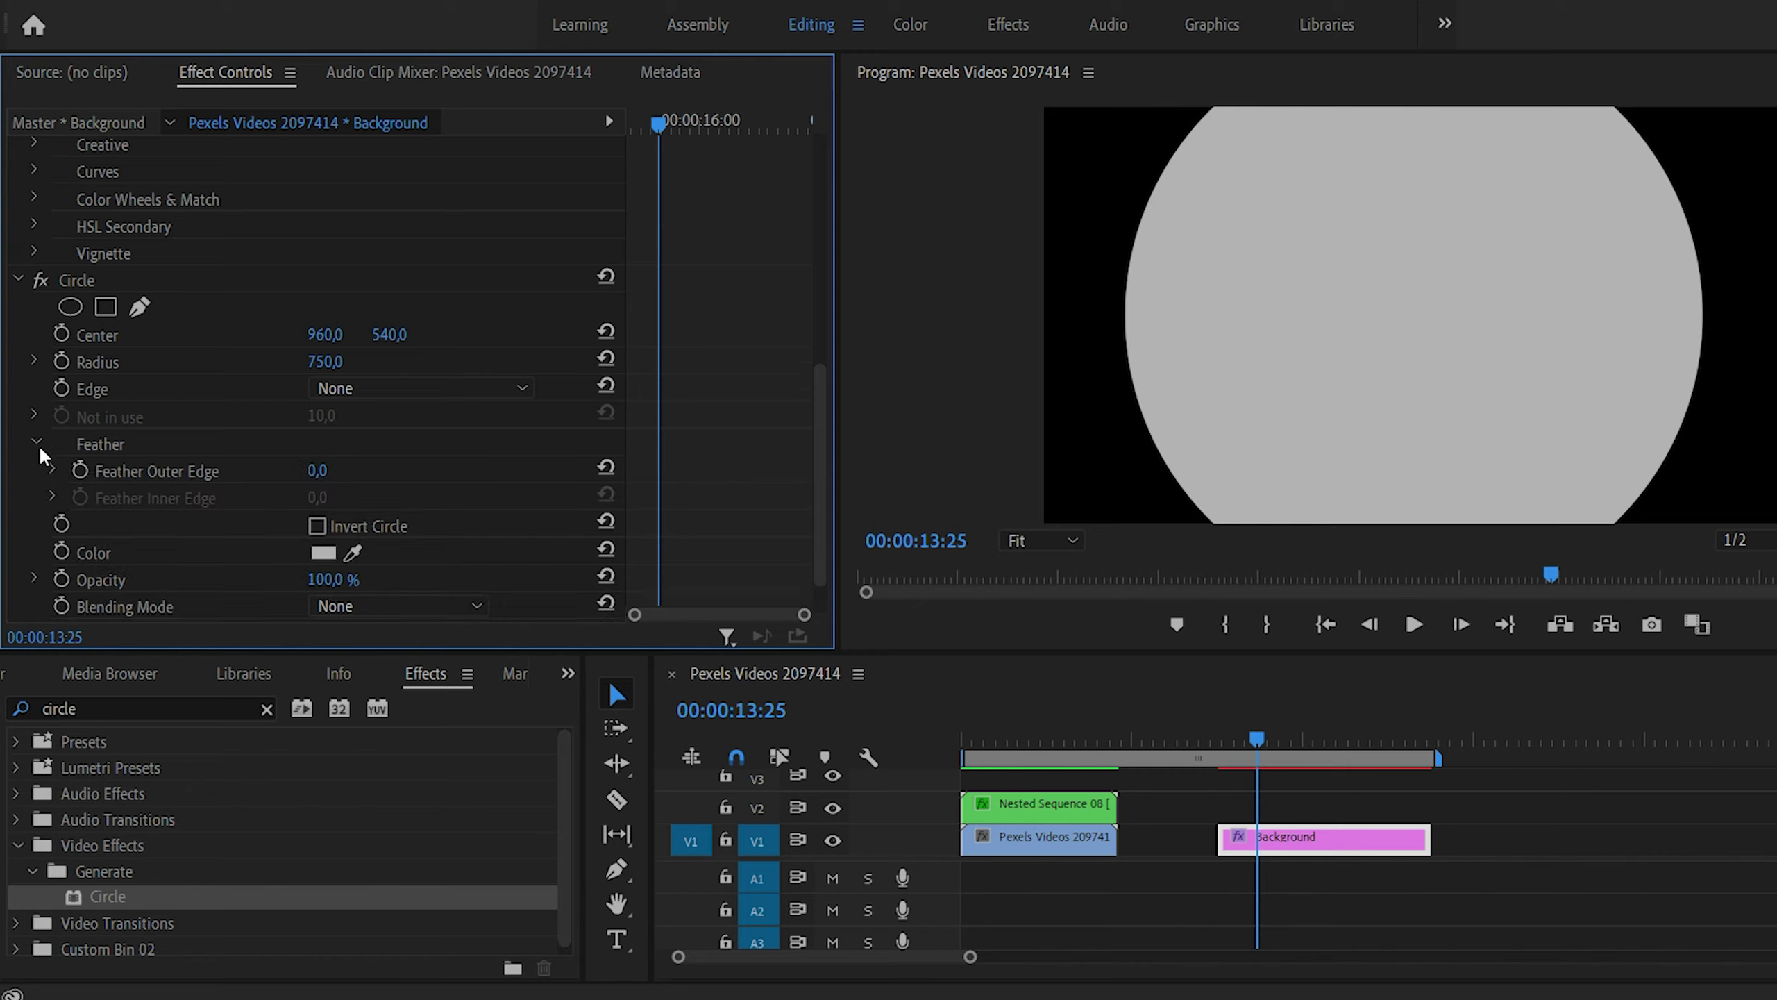
left_click(320, 471)
type("1500")
key("Return")
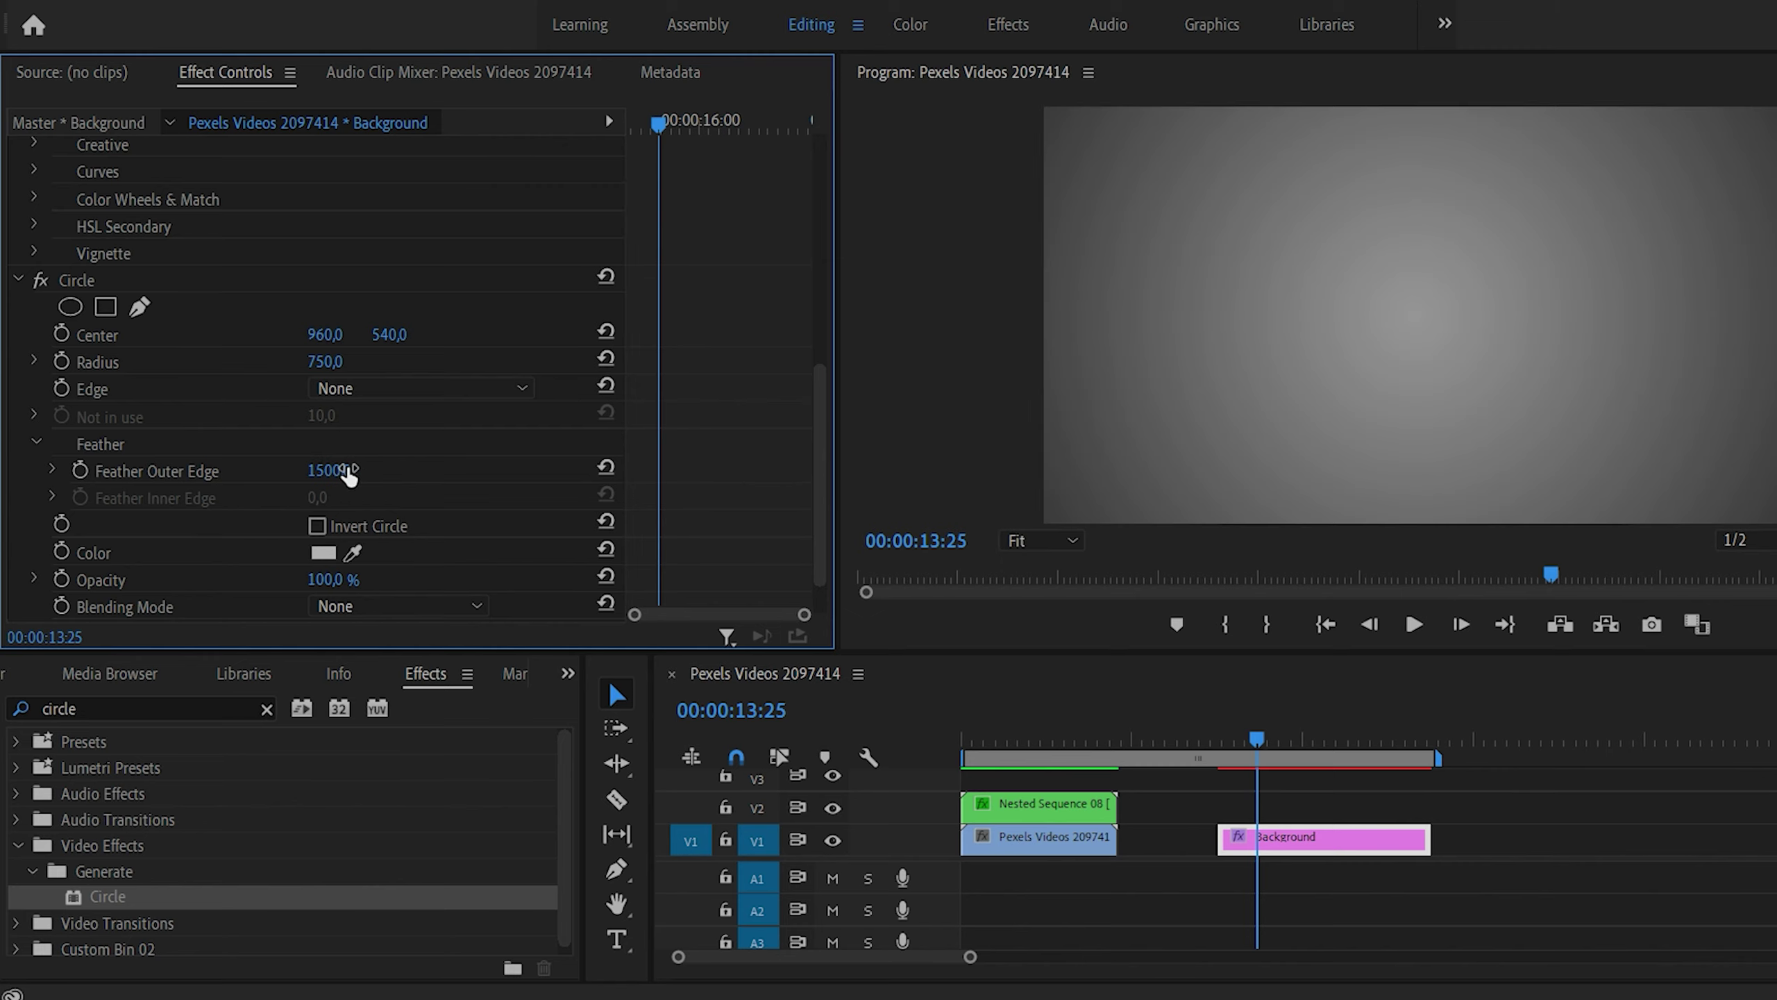
- Set the Circle effect's blending mode to Screen so it mixes with the blue background
scroll(399, 504, "down", 2)
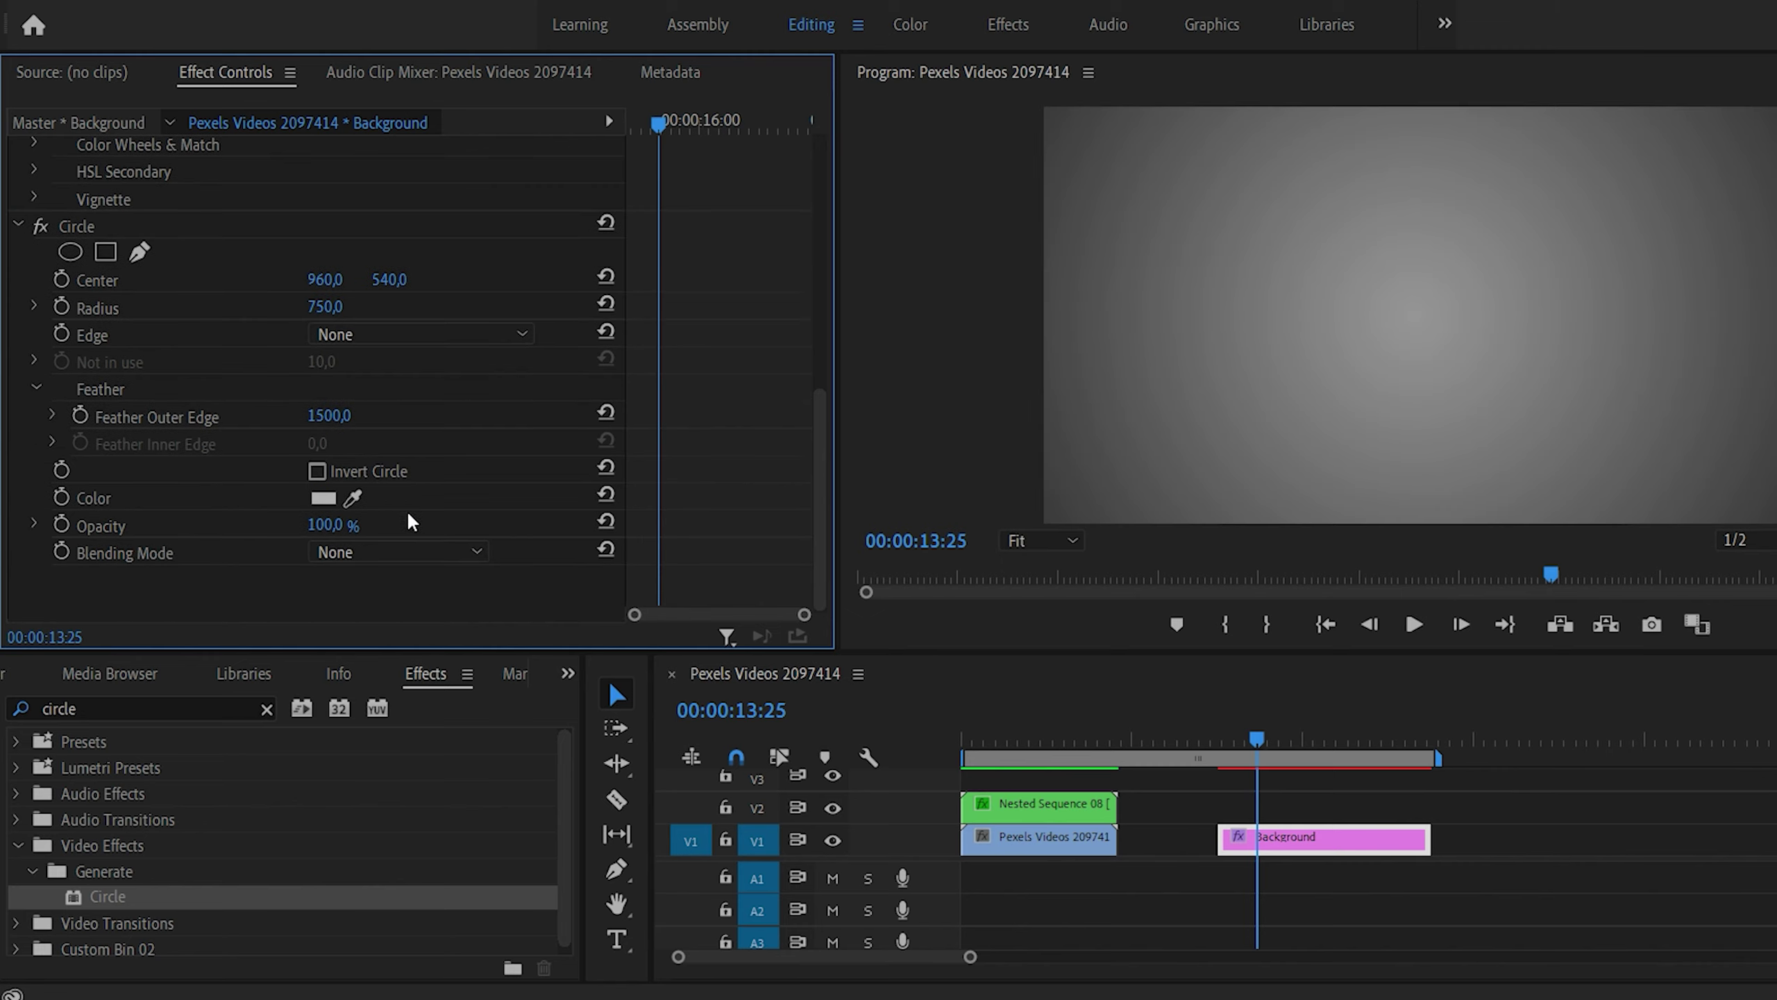
left_click(408, 552)
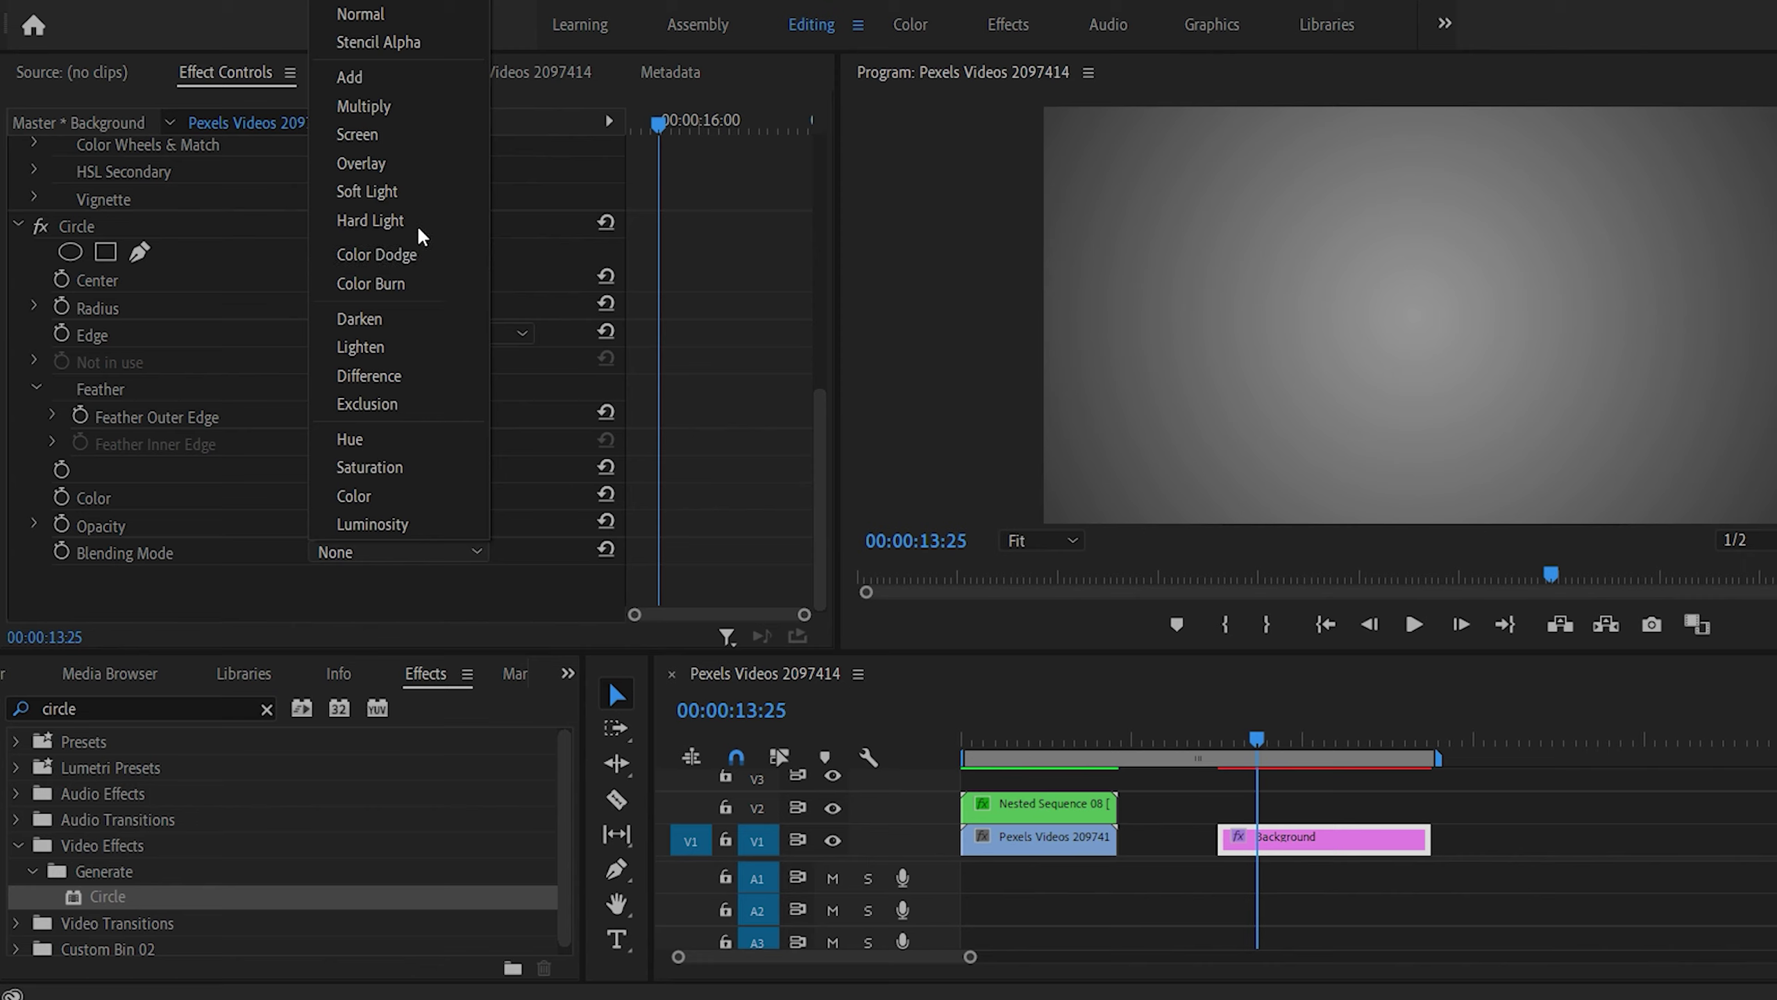
left_click(422, 134)
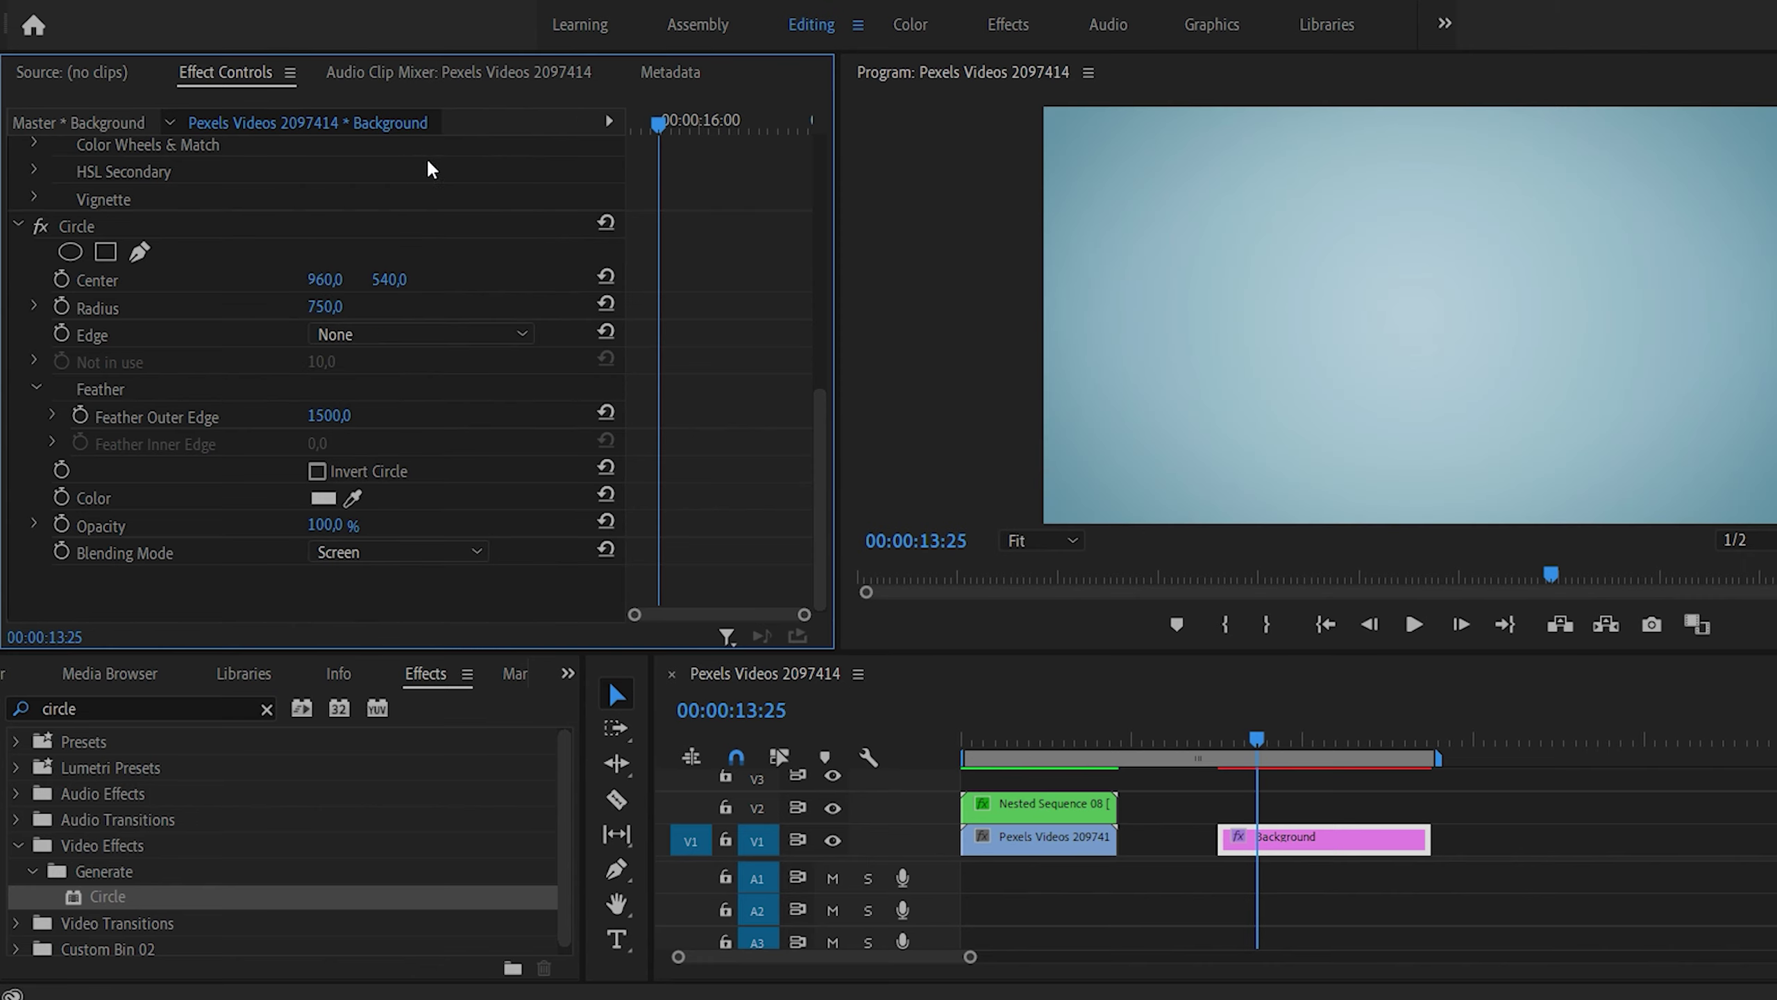
- Play the Background clip, return to its beginning and play it again to check the gradient
left_click(1415, 623)
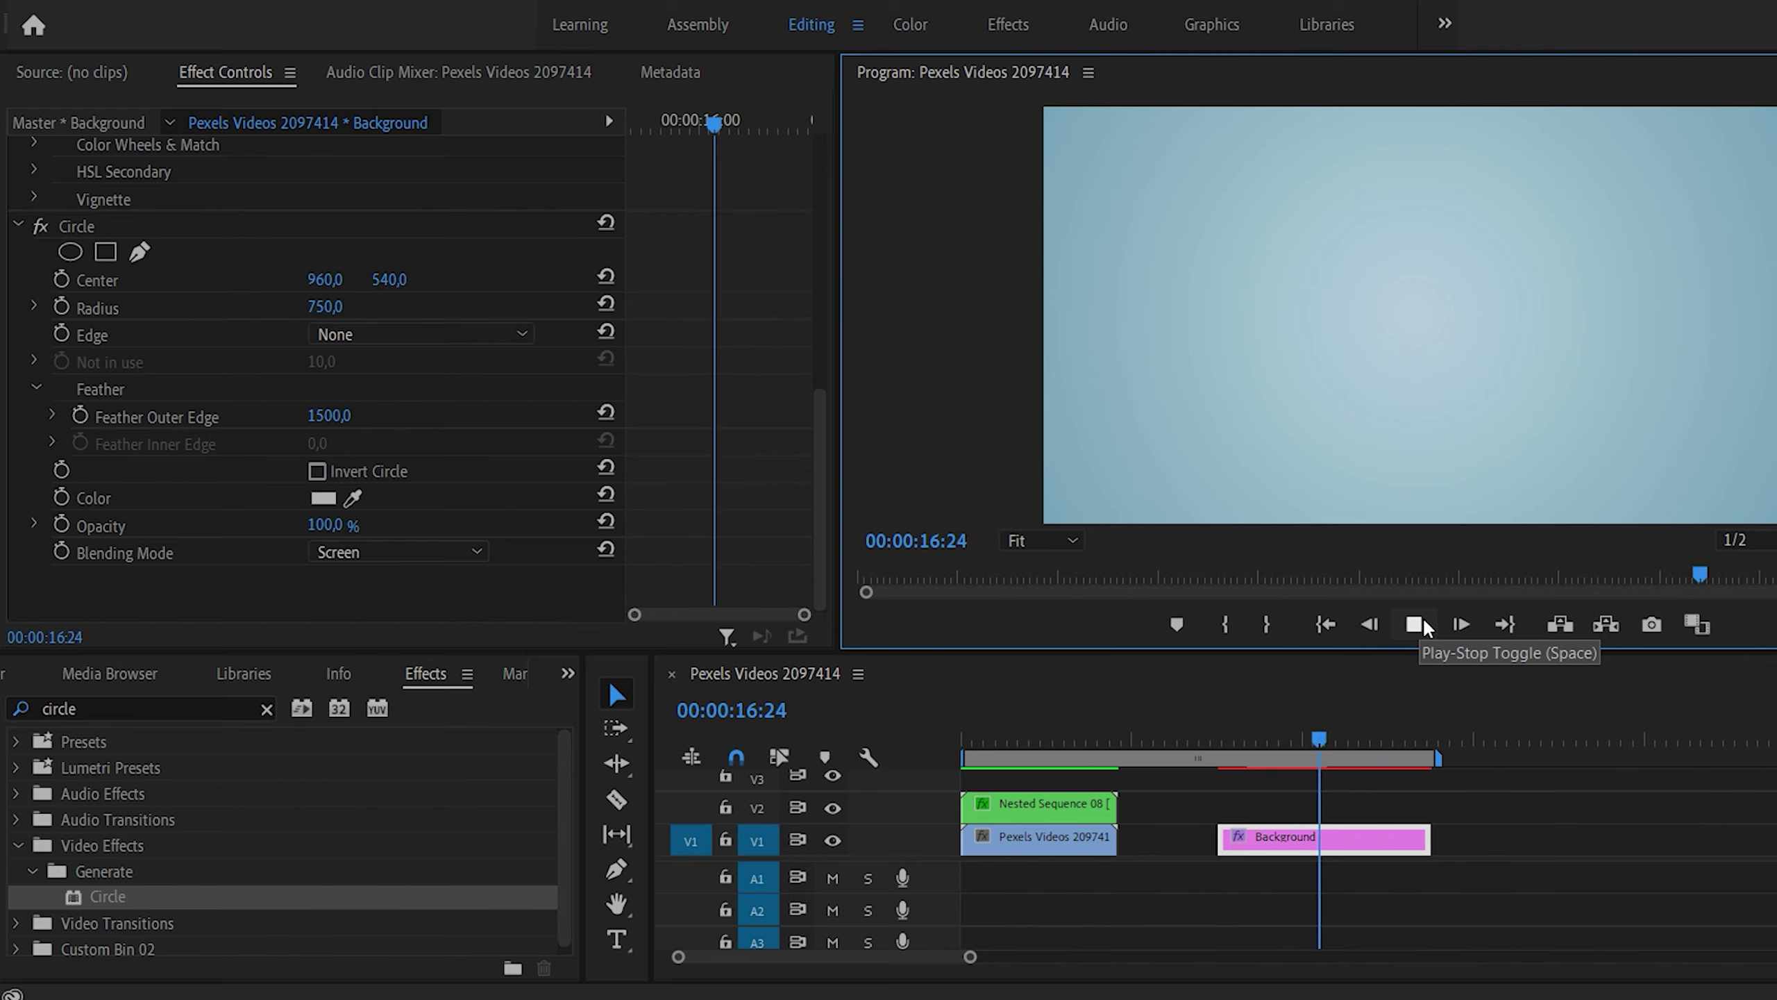
left_click(1425, 622)
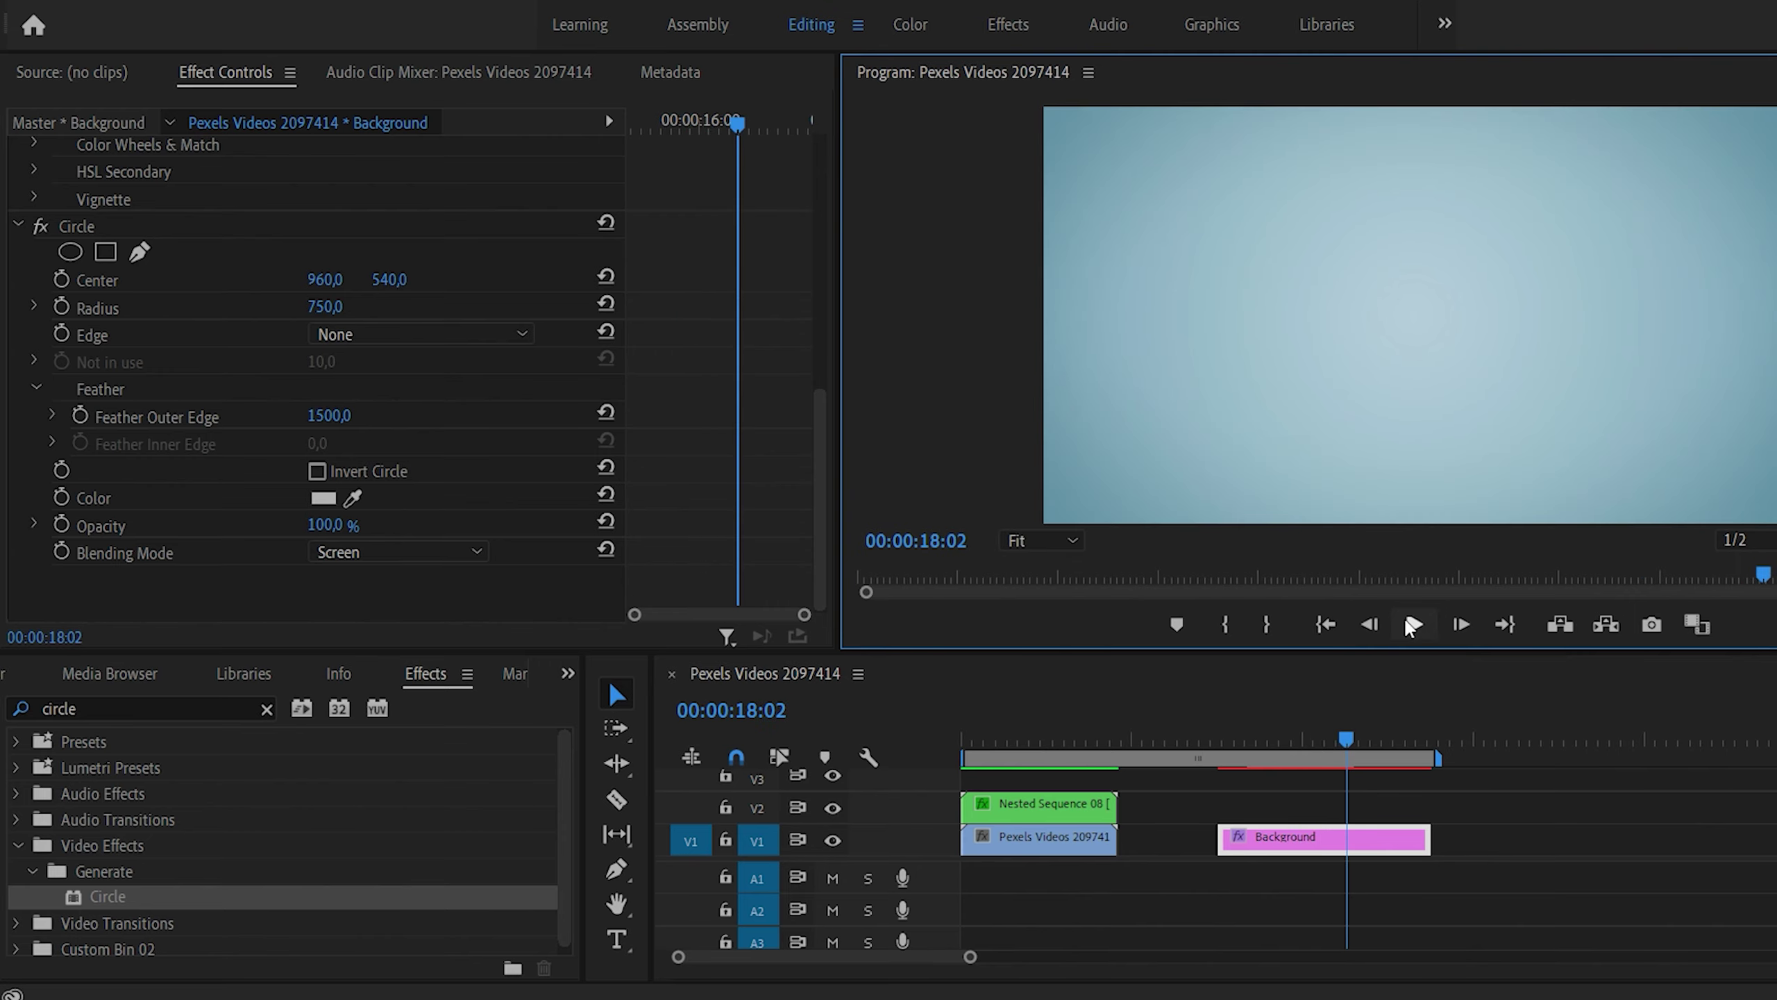
left_click(897, 936)
key("Up")
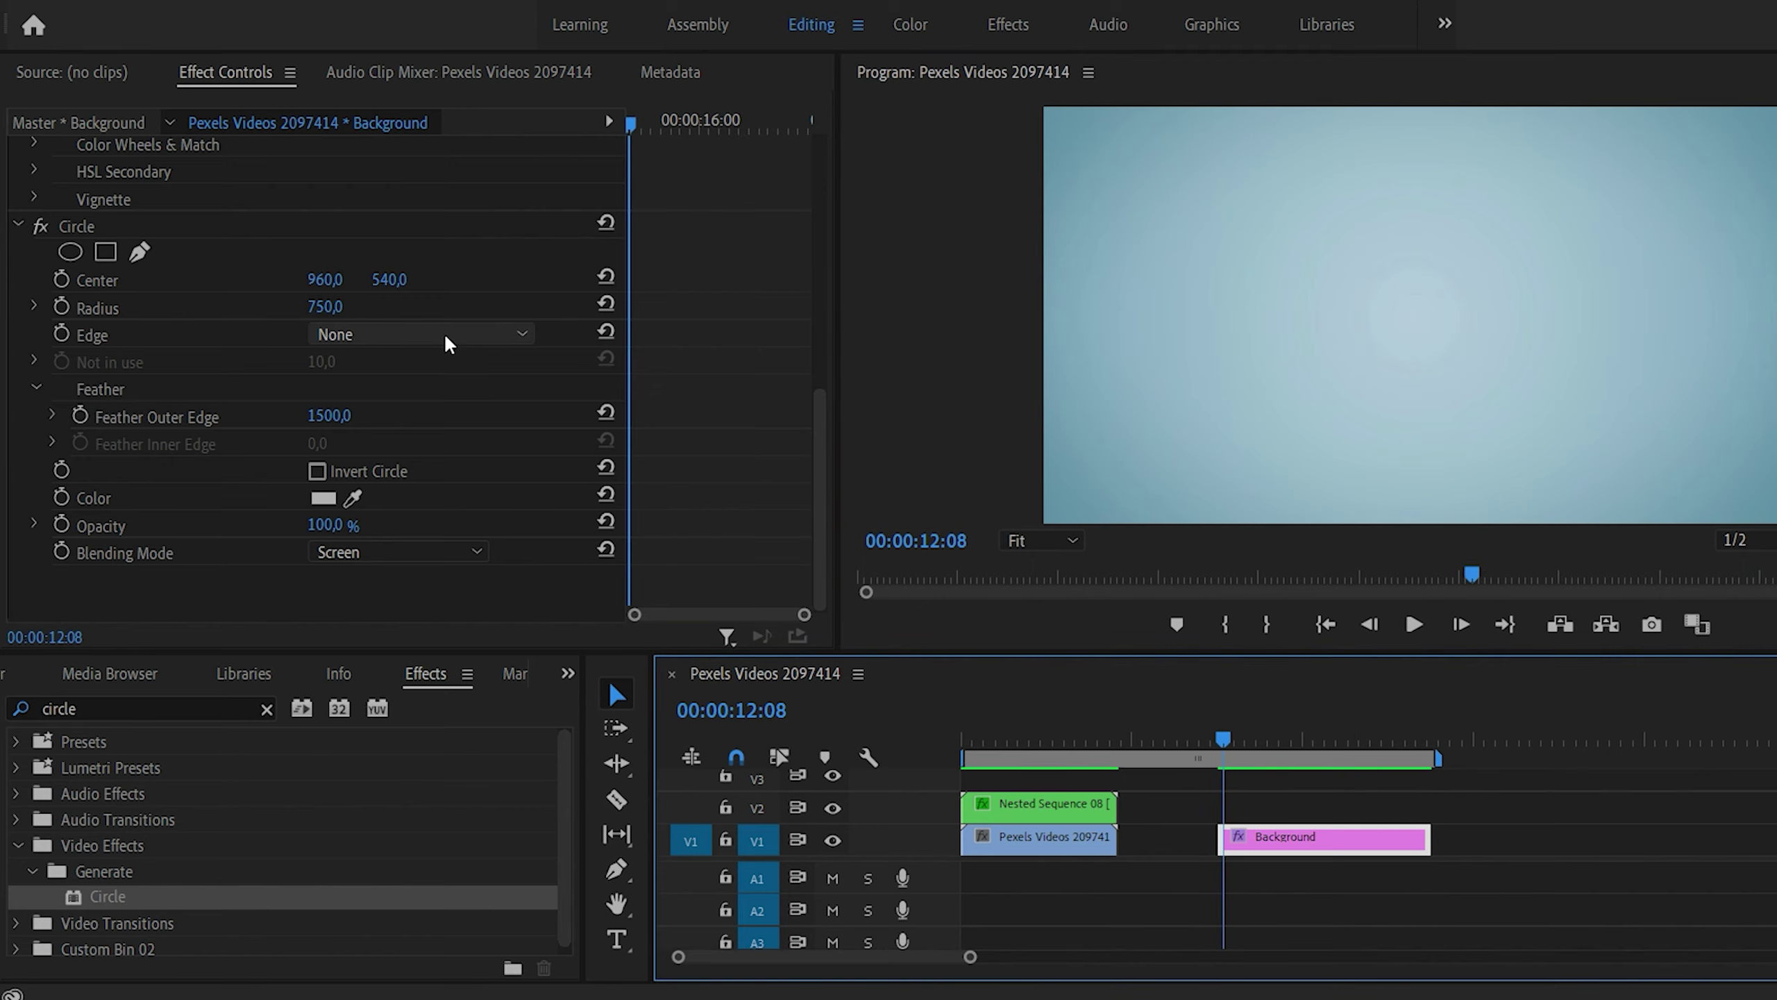
left_click(1414, 623)
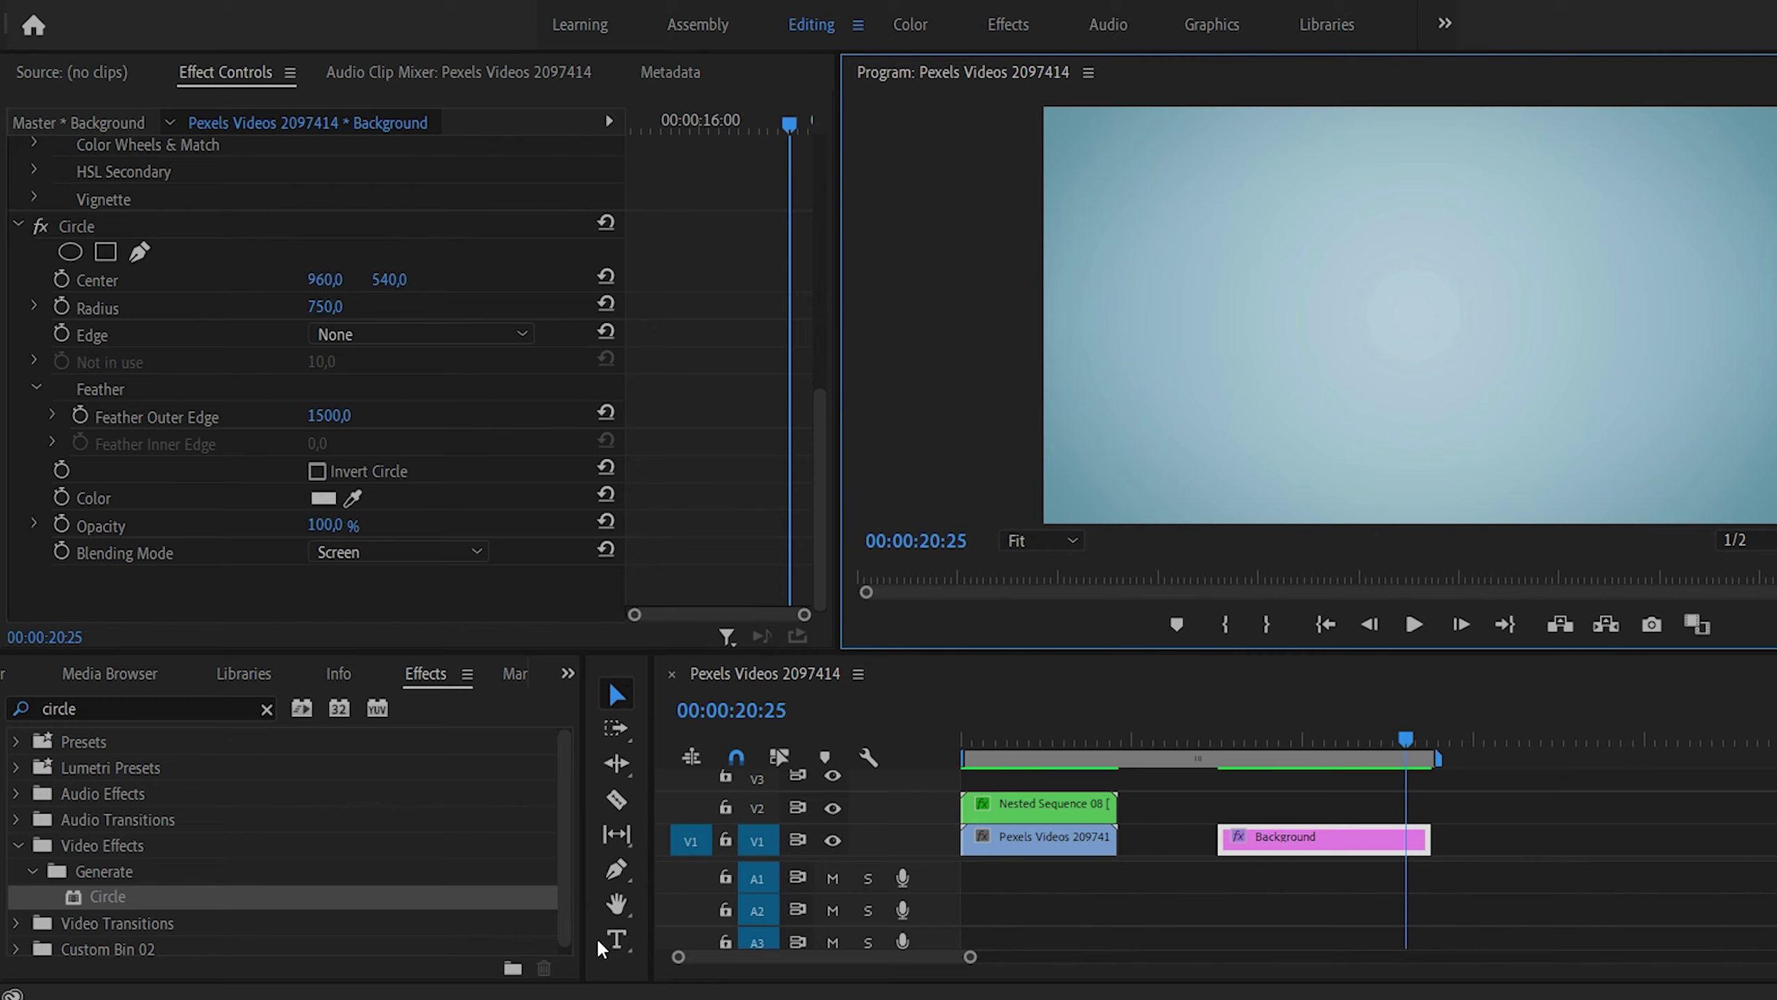
- Draw a large circle with the Ellipse Tool over the background and move it near the frame centre, at about 974, 553
left_click(621, 869)
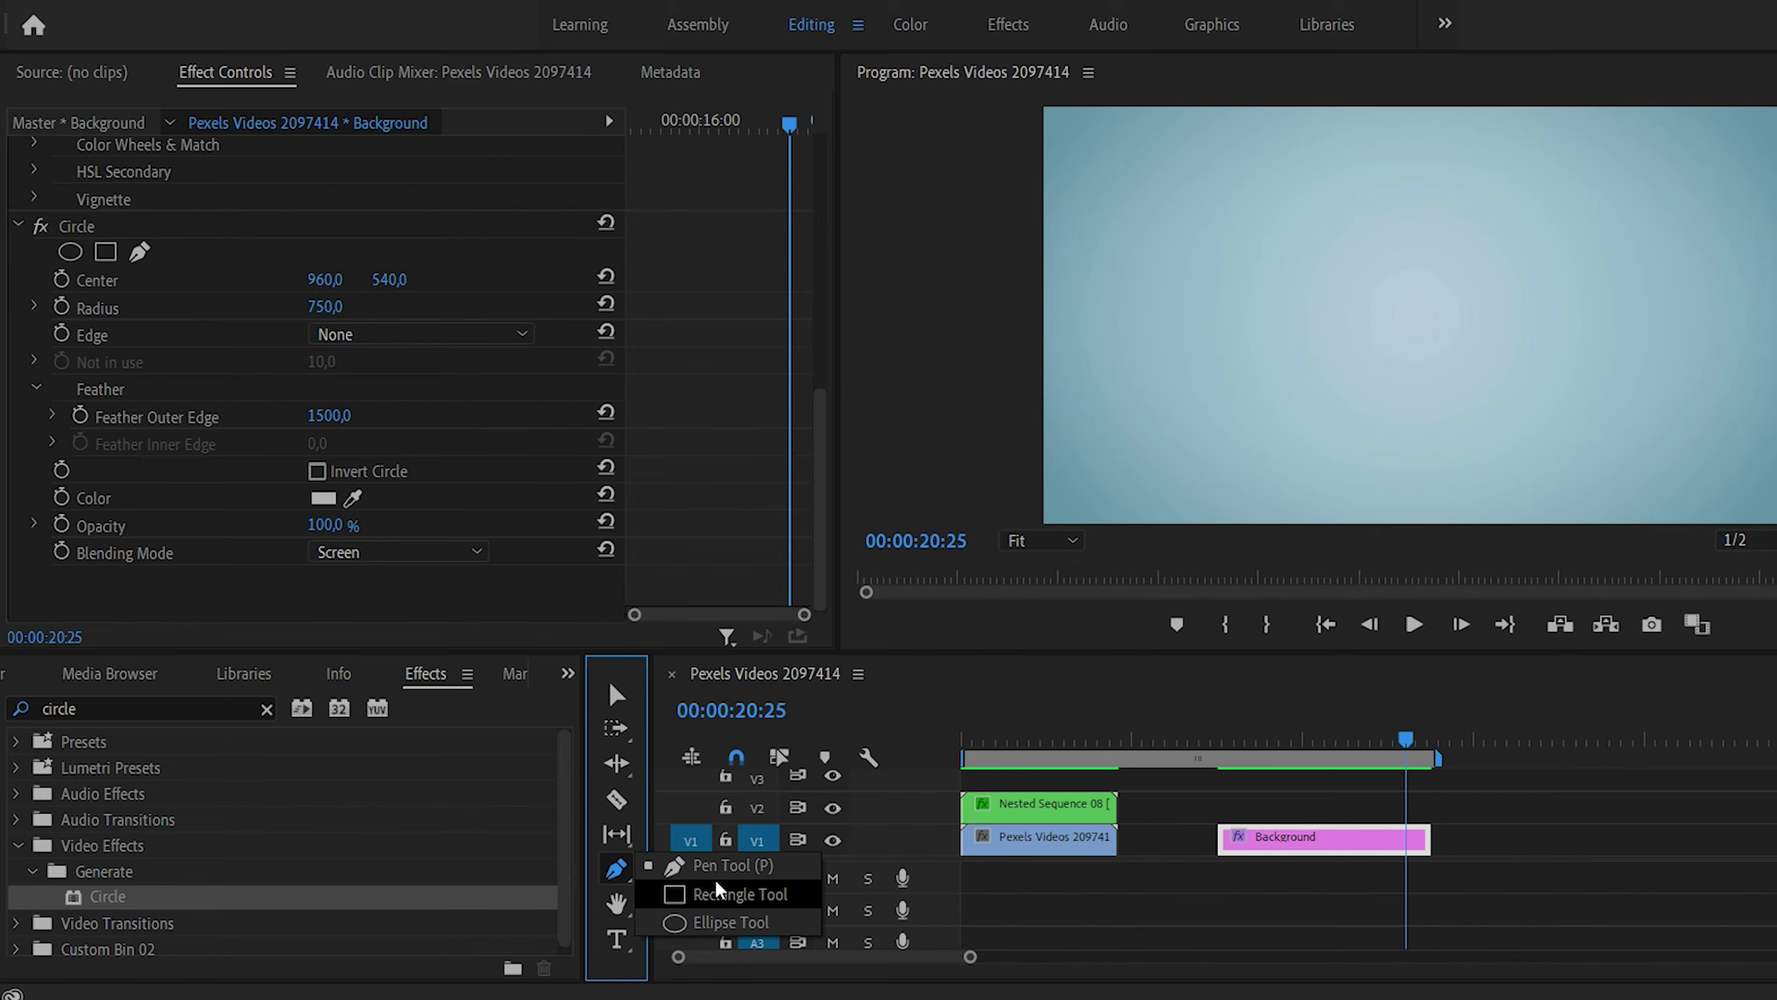
left_click(731, 922)
mouse_move(1250, 220)
left_mouse_down()
mouse_move(1231, 203)
mouse_move(1452, 502)
left_mouse_up()
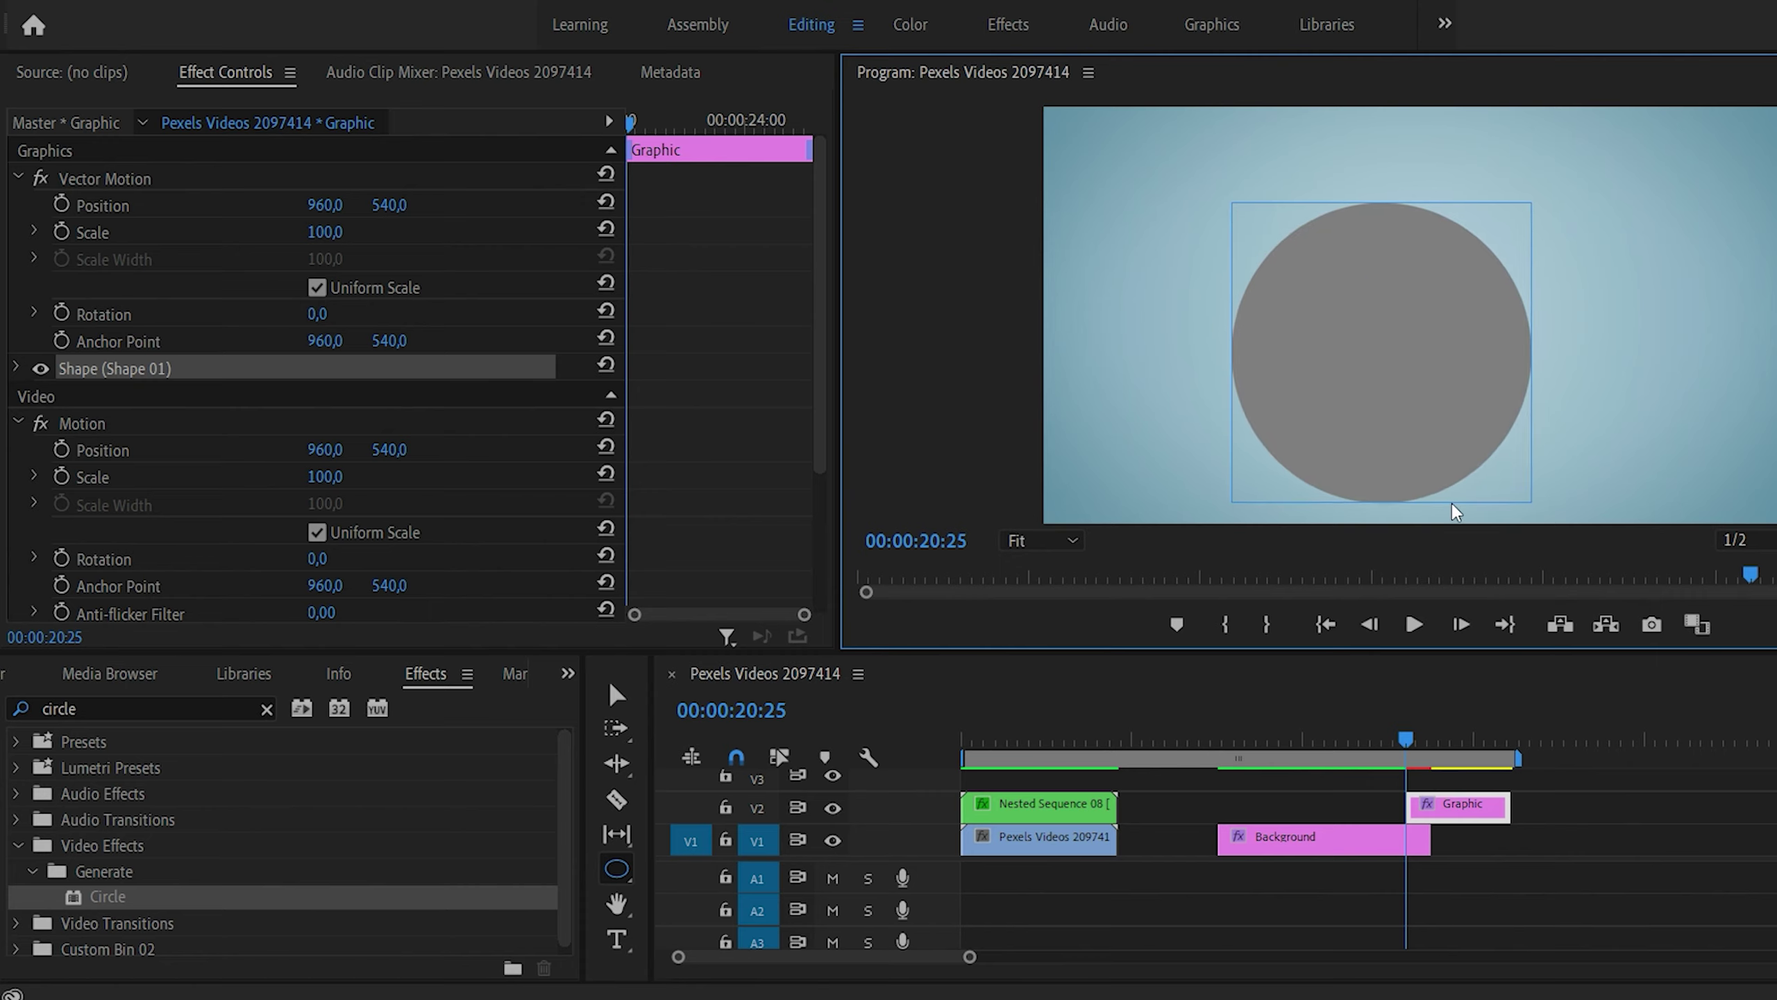
left_click(616, 694)
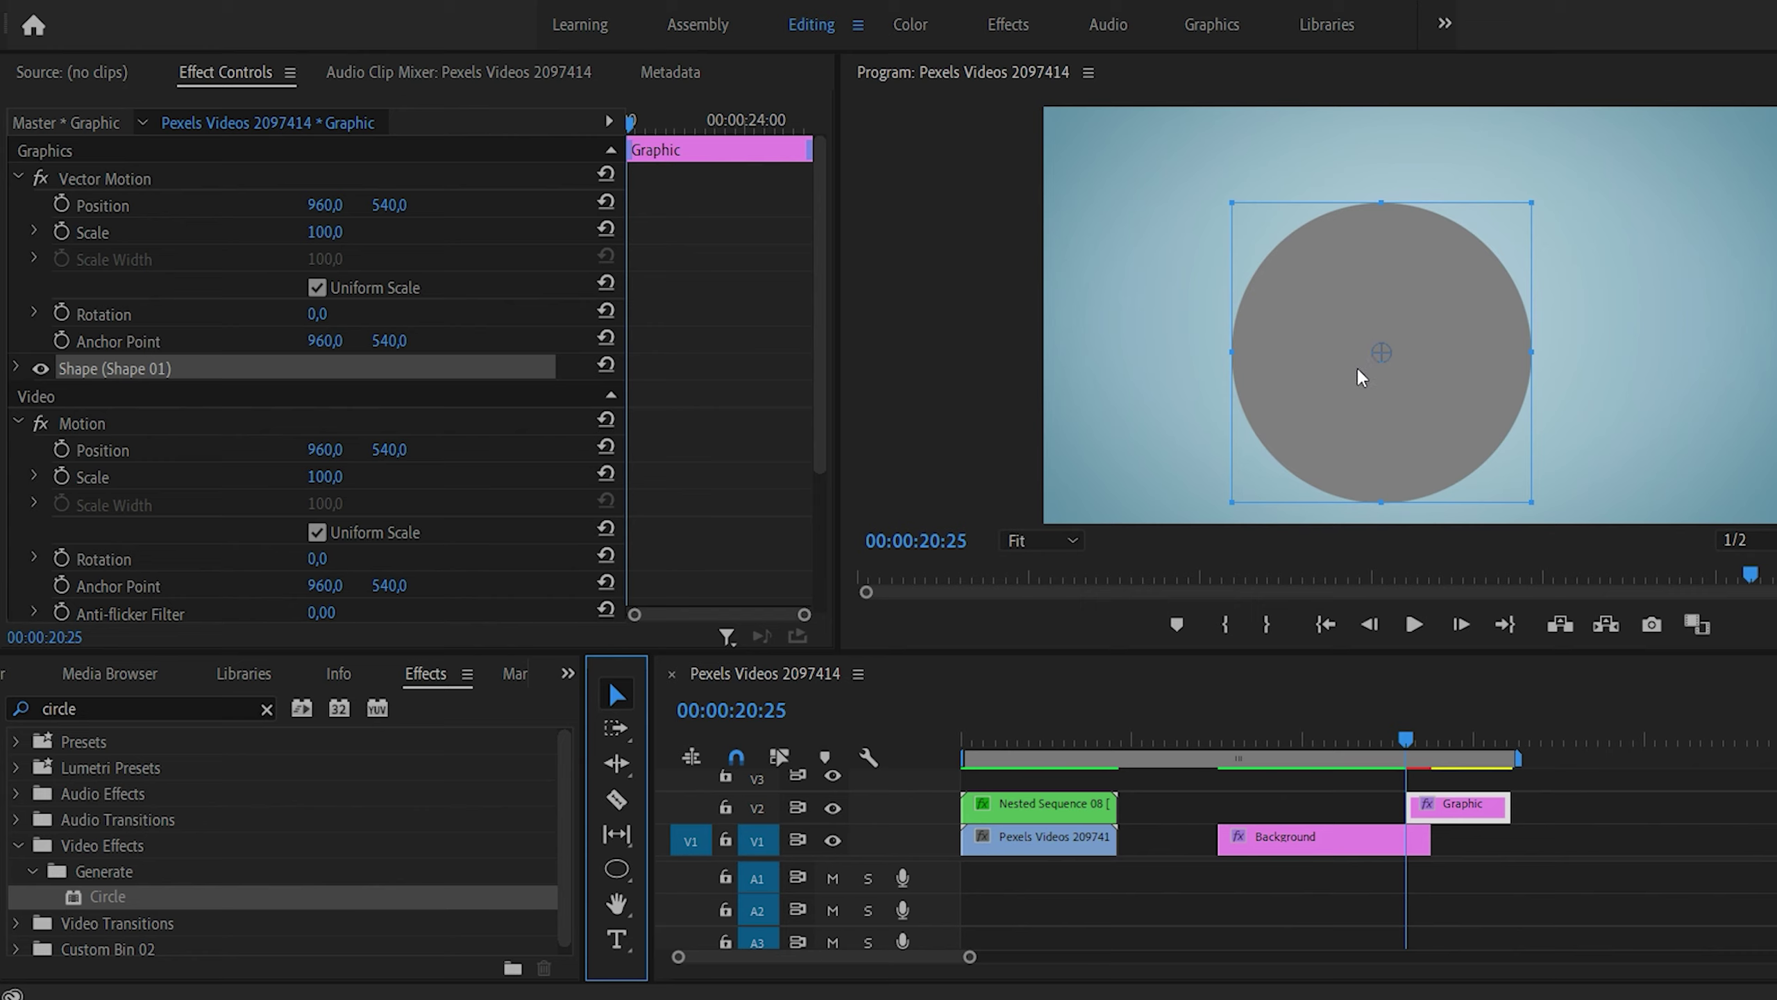
left_click_drag(1357, 366, 1426, 372)
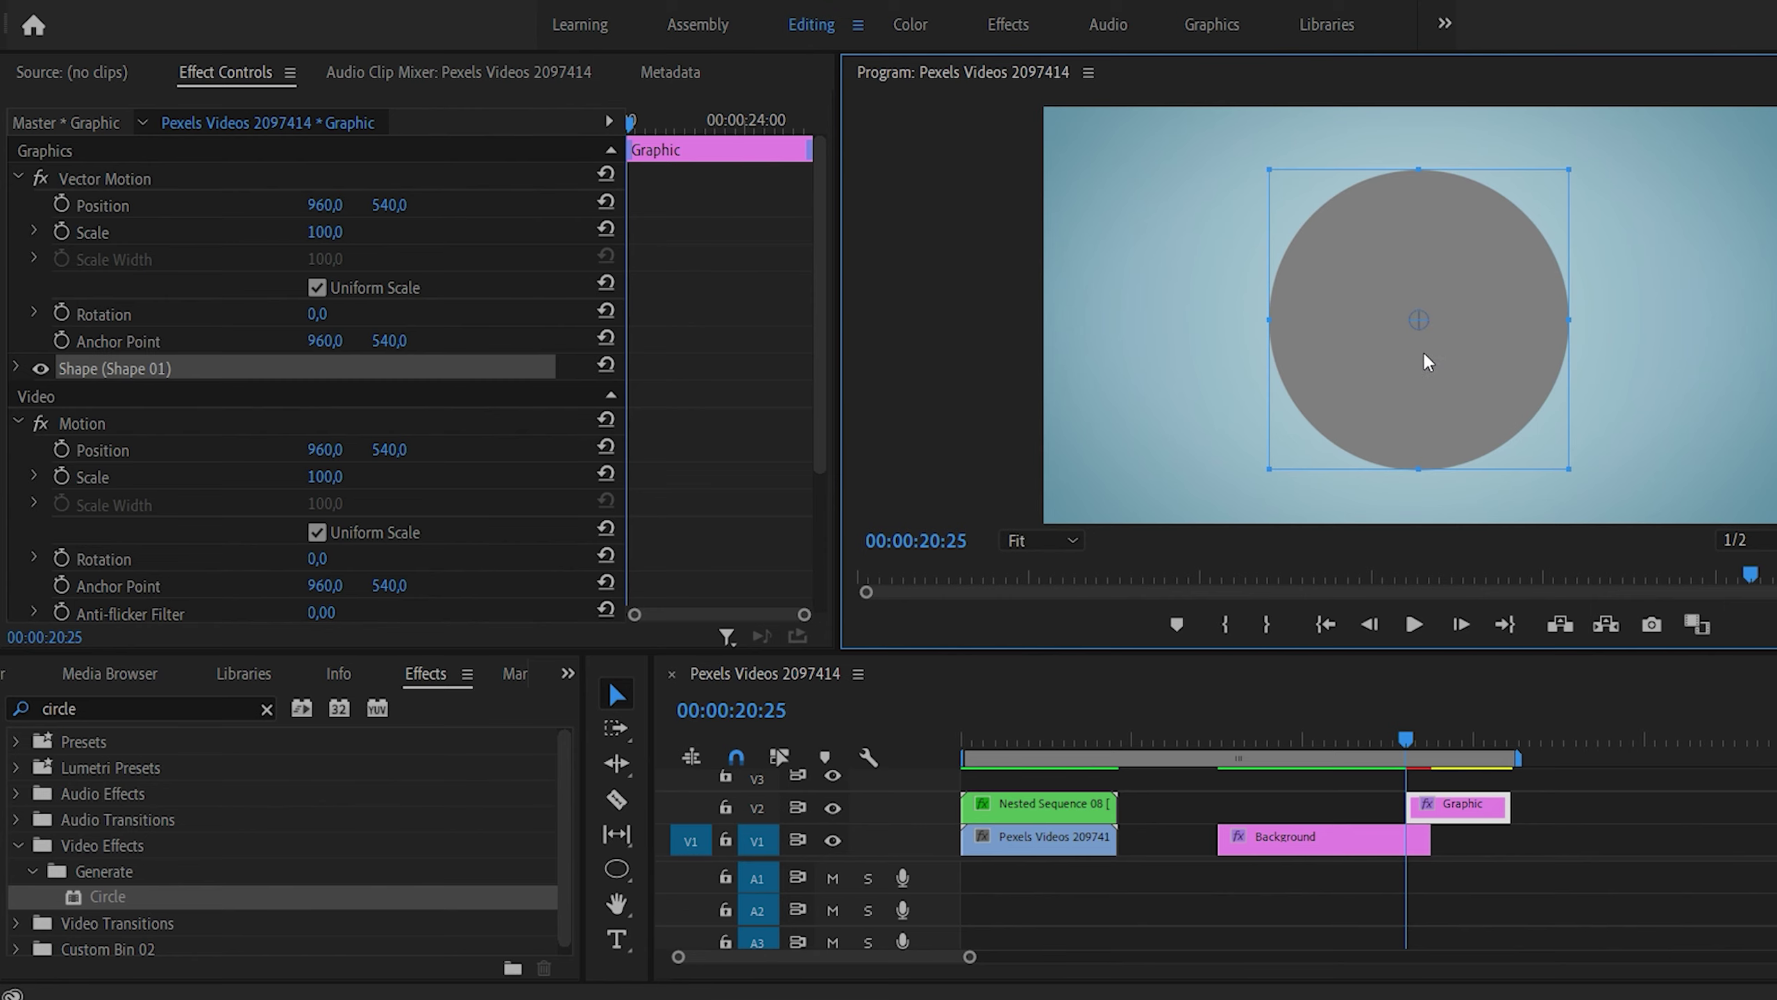
- Switch to the Graphics workspace and open the circle shape's properties for editing
left_click(1201, 27)
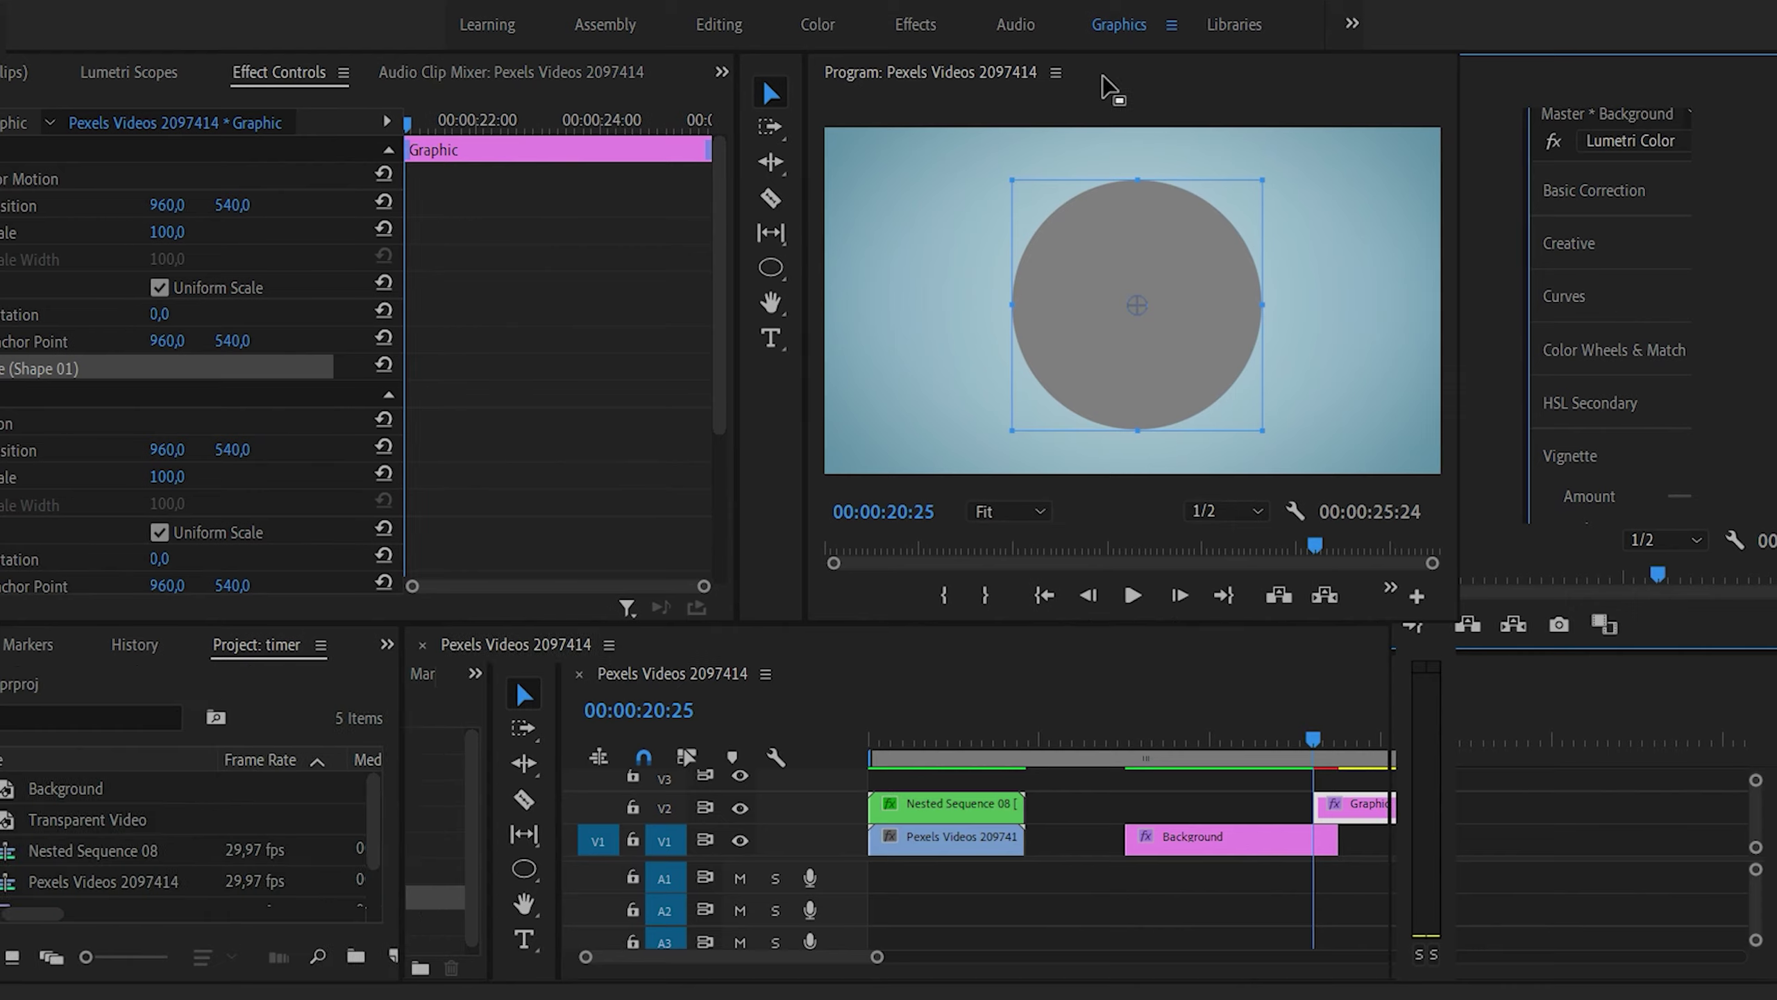
left_click(1553, 116)
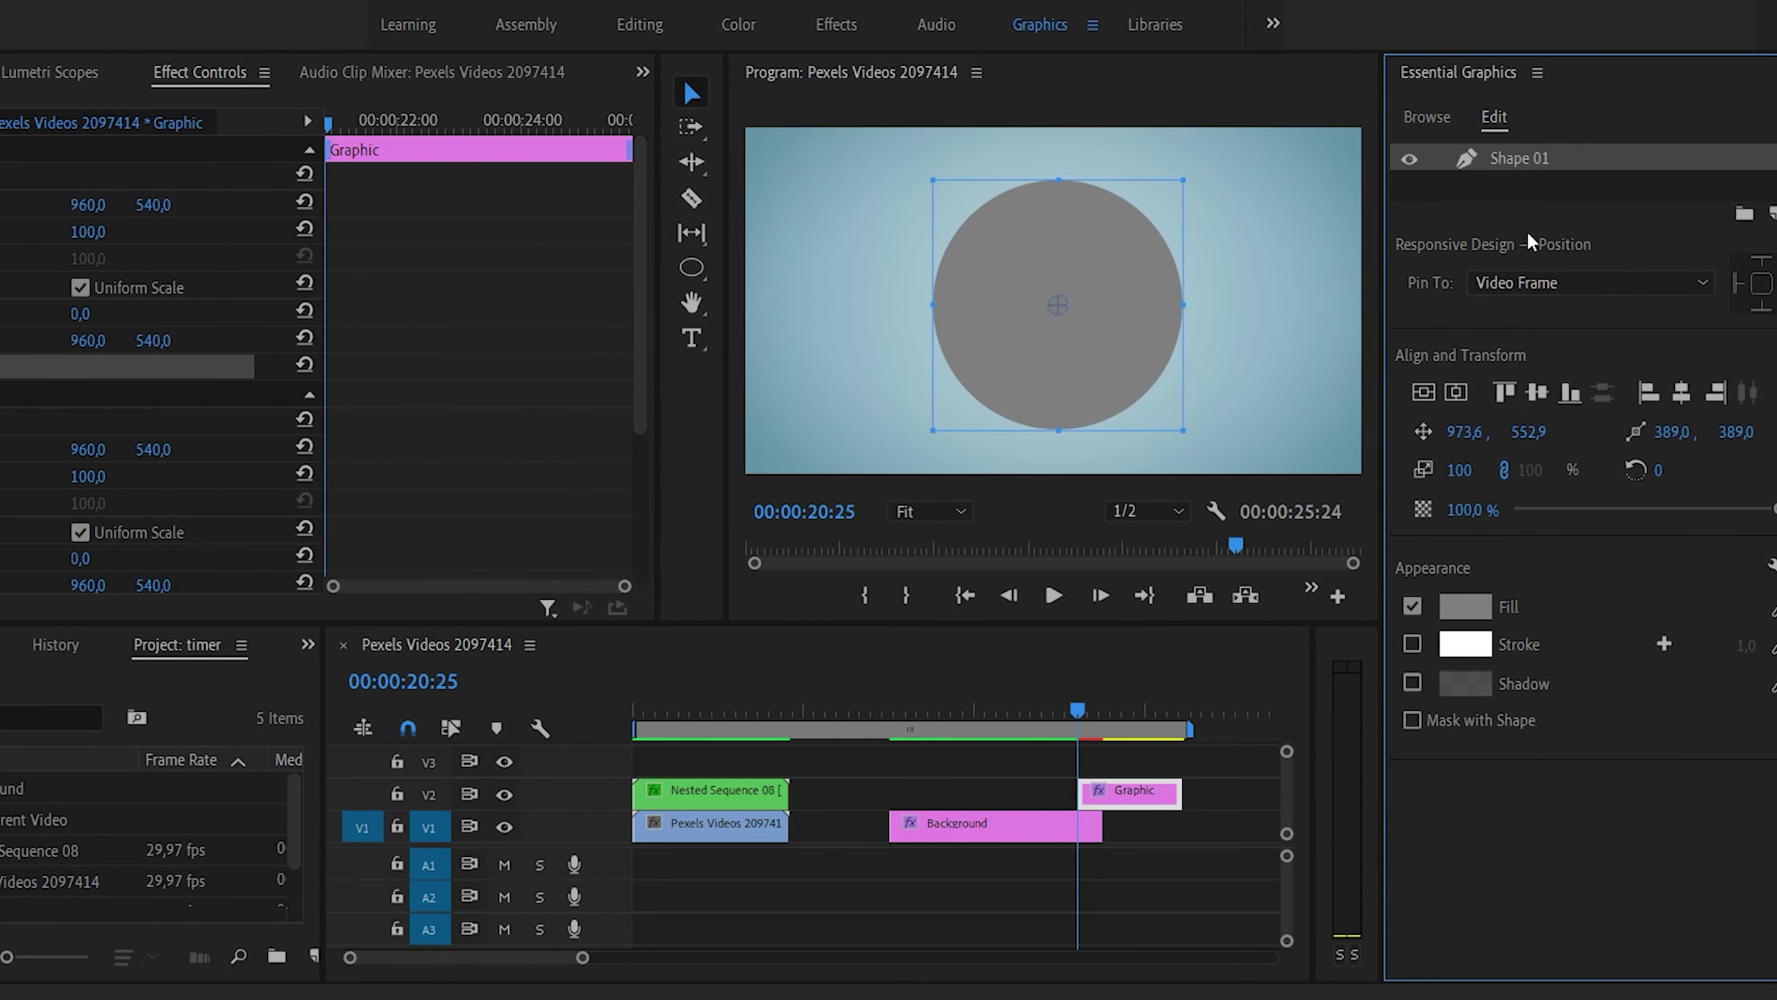